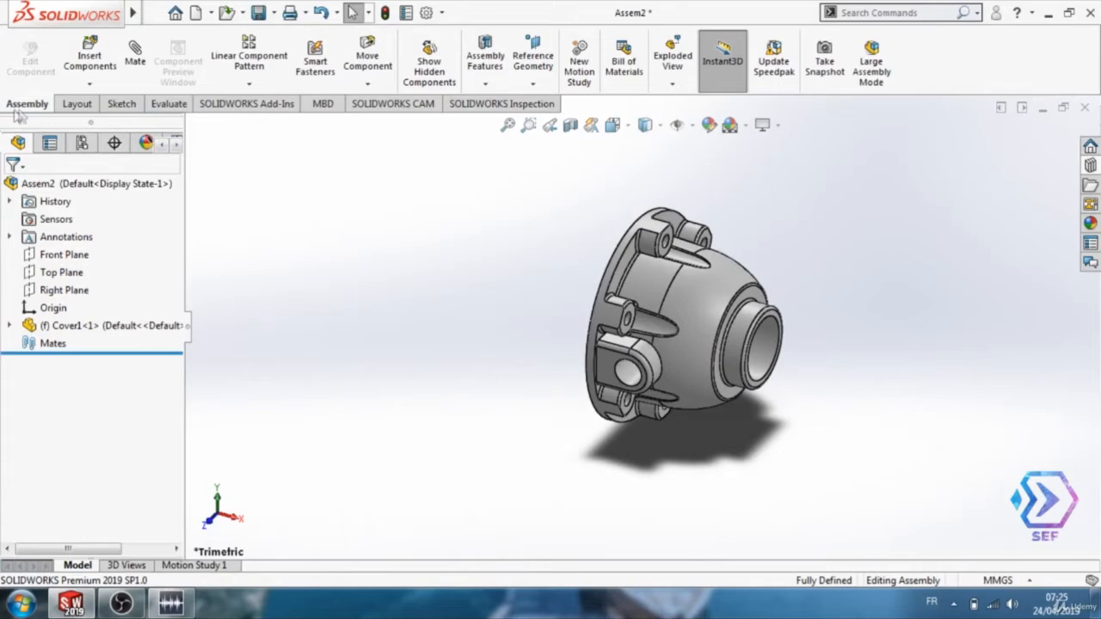
Insert the Cover2 part from the Differential Gear Box folder and place it on the open flange side of Cover1
{"action": "left_click", "coordinate": [89, 50]}
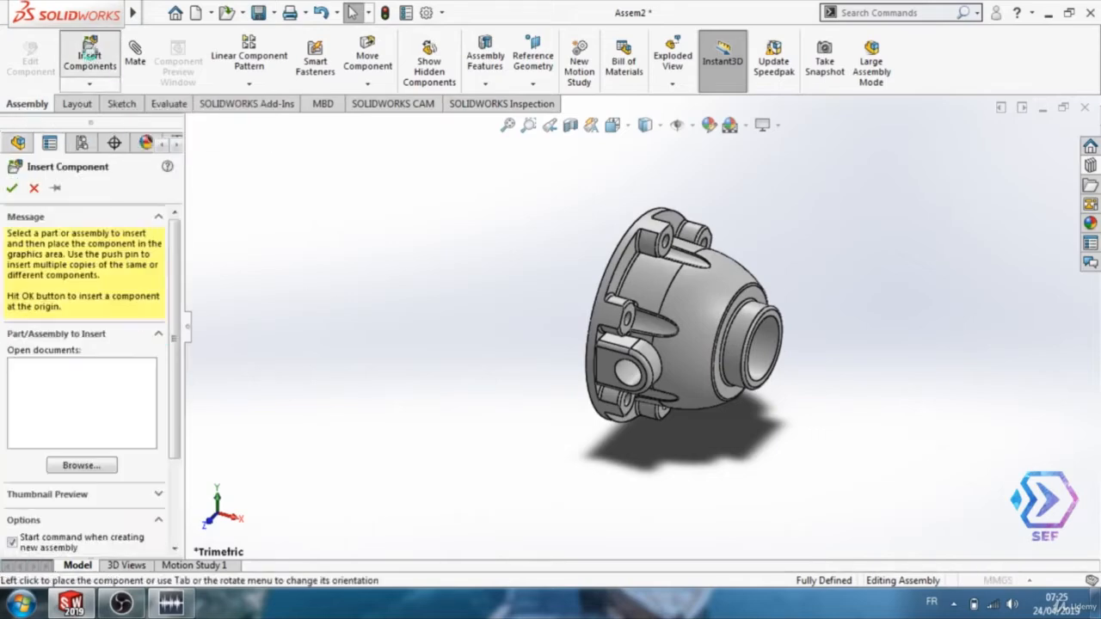
{"action": "left_click", "coordinate": [194, 128]}
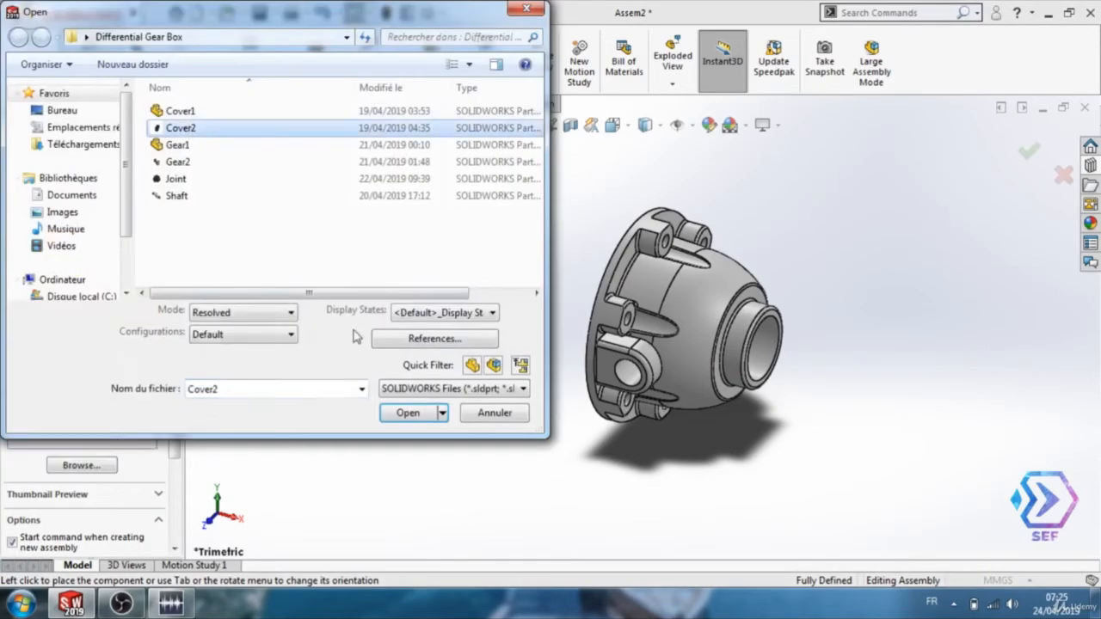
{"action": "left_click", "coordinate": [411, 411]}
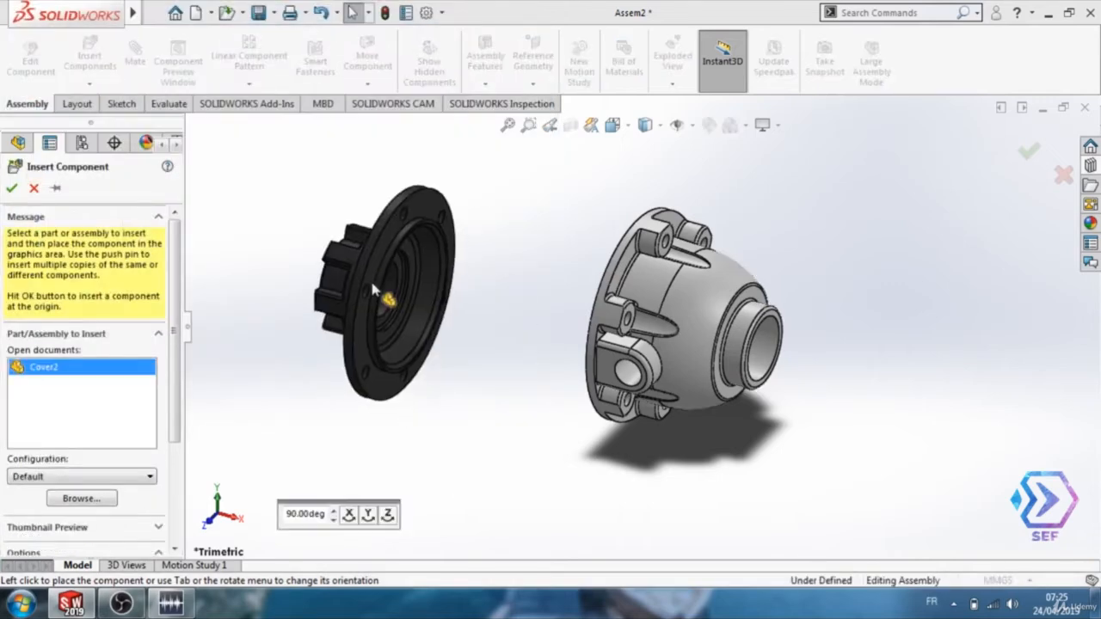
{"action": "left_click", "coordinate": [373, 350]}
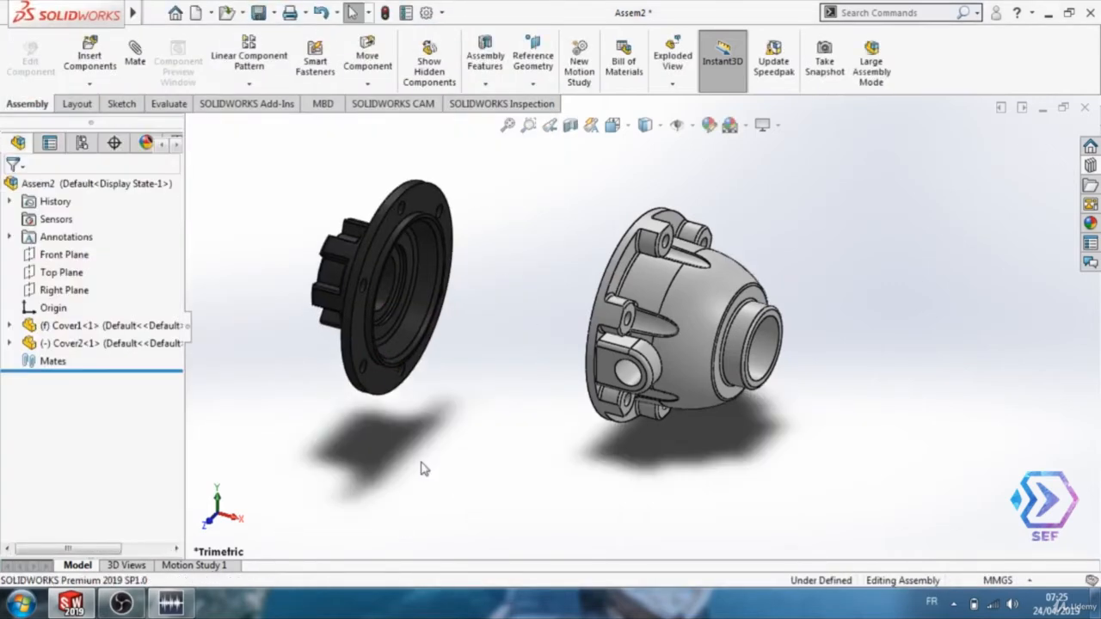
Add a concentric mate between the inner bore of Cover1's neck and the central bore of Cover2
{"action": "left_click", "coordinate": [765, 357]}
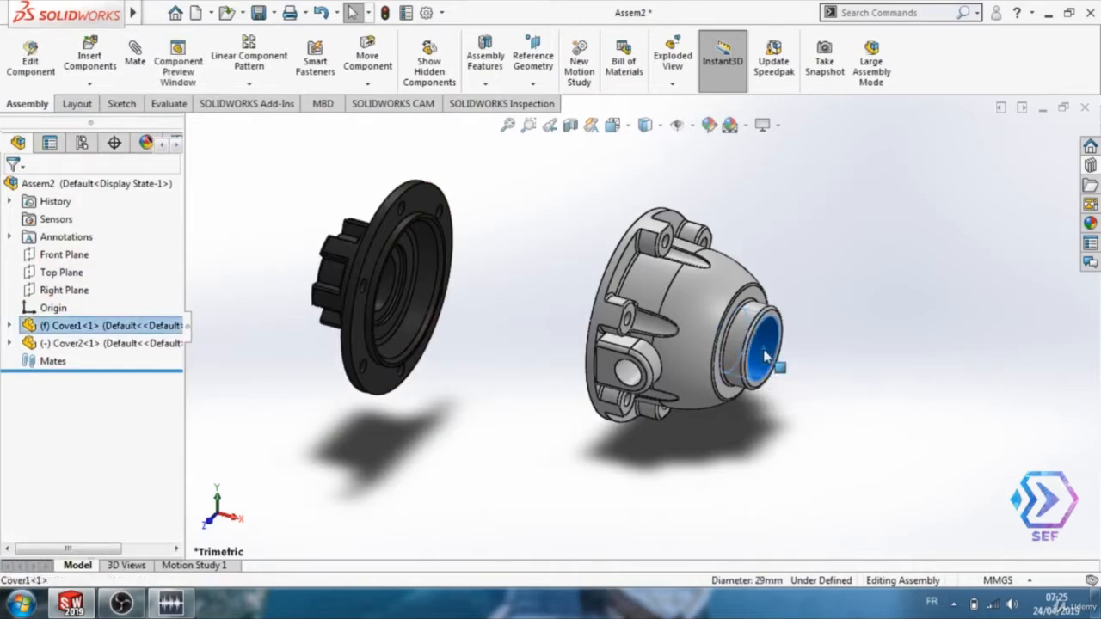
{"action": "left_click", "coordinate": [389, 284], "text": "ctrl"}
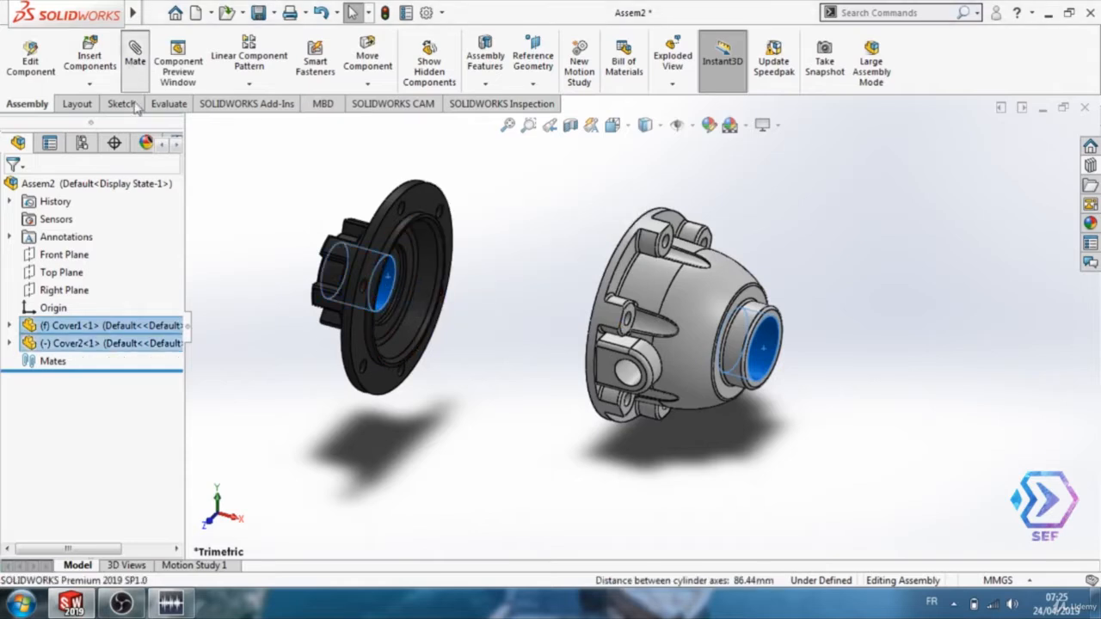
{"action": "left_click", "coordinate": [135, 56]}
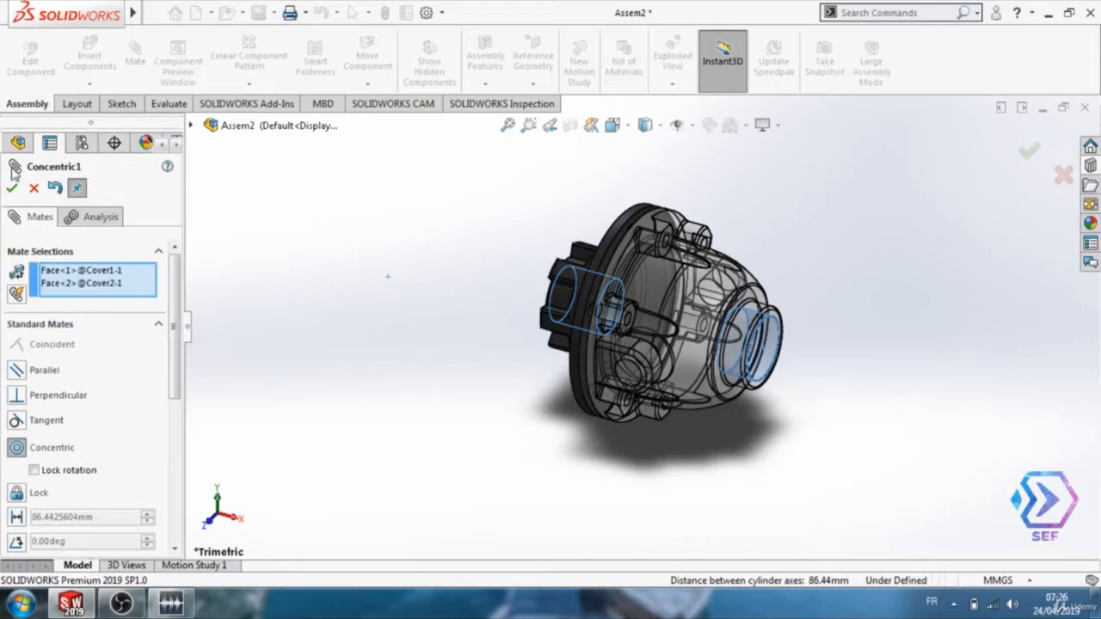
{"action": "left_click", "coordinate": [11, 189]}
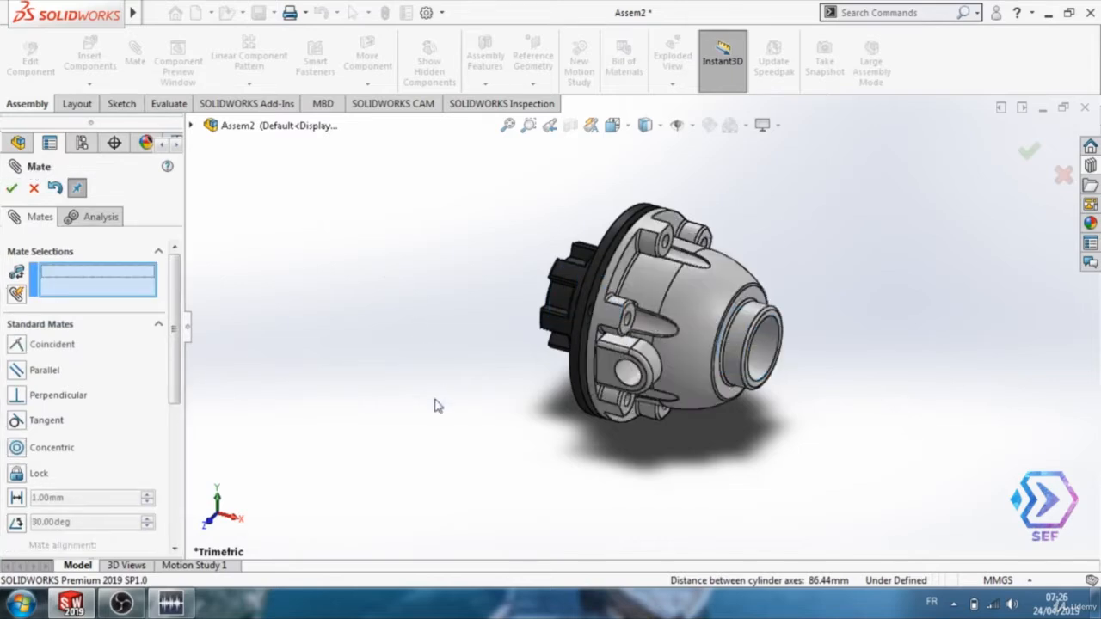
Slide Cover2 well away from Cover1 along their shared axis and finish mating
{"action": "middle_click_drag", "start_coordinate": [435, 405], "coordinate": [455, 405]}
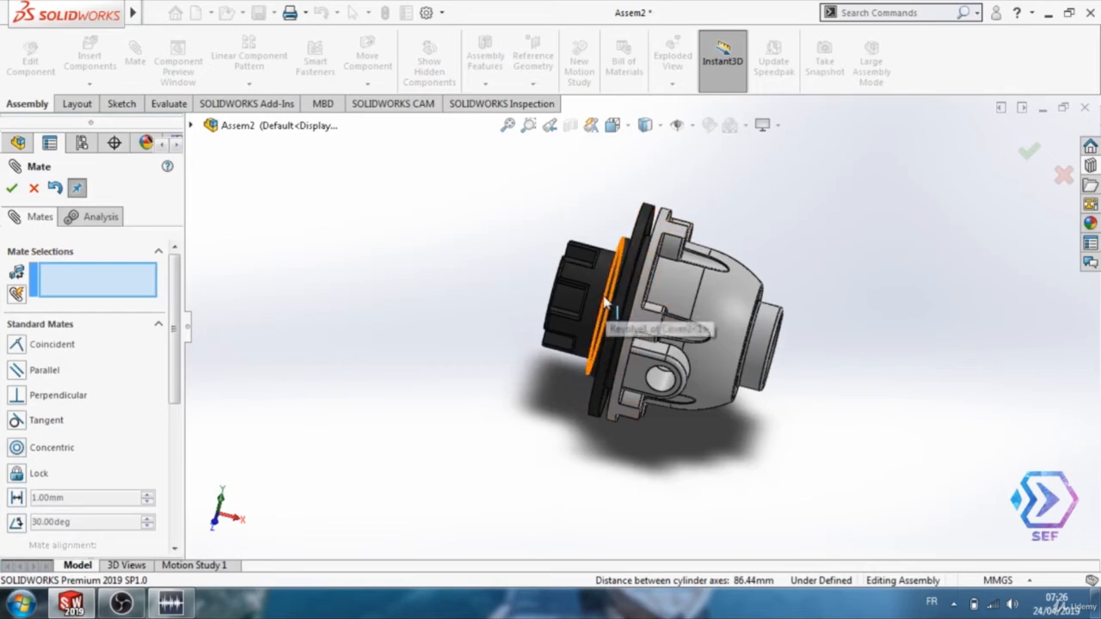
{"action": "left_click_drag", "start_coordinate": [604, 301], "coordinate": [189, 212]}
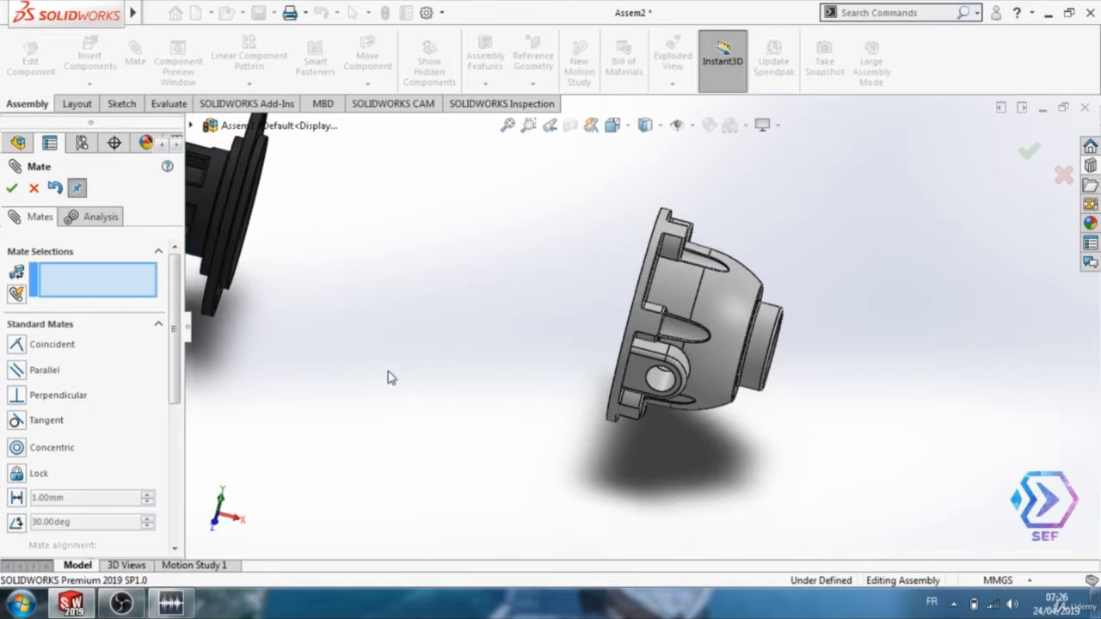
{"action": "middle_click_drag", "start_coordinate": [389, 377], "coordinate": [416, 397]}
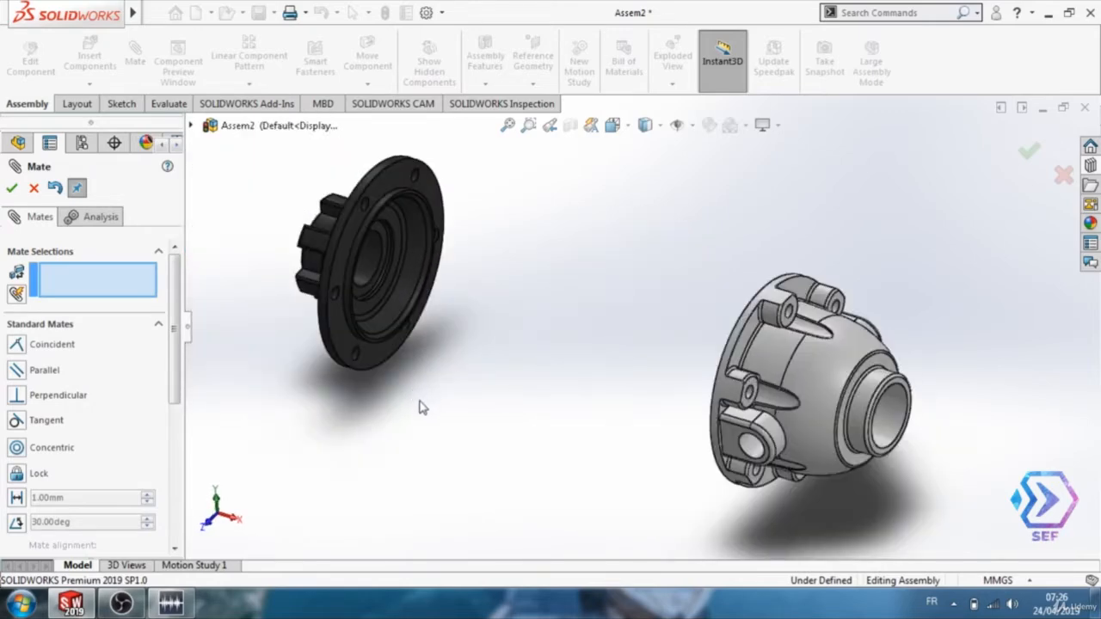
{"action": "scroll", "coordinate": [291, 251], "scroll_direction": "down", "scroll_amount": 2}
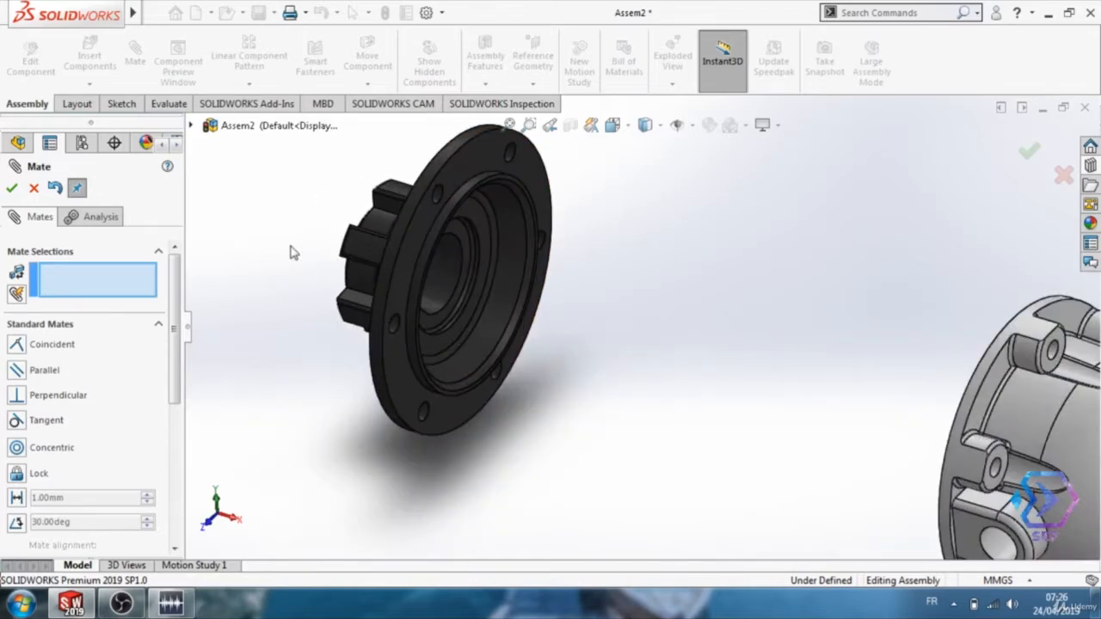
{"action": "scroll", "coordinate": [291, 251], "scroll_direction": "up", "scroll_amount": 2}
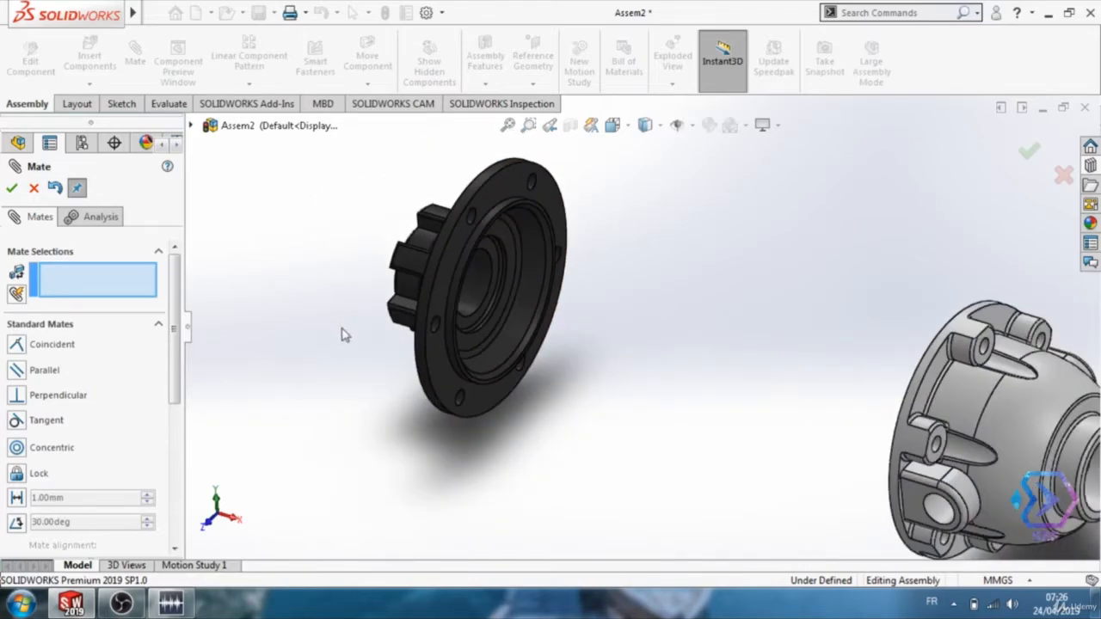
{"action": "middle_click_drag", "start_coordinate": [341, 335], "coordinate": [373, 369]}
{"action": "key", "text": "Escape"}
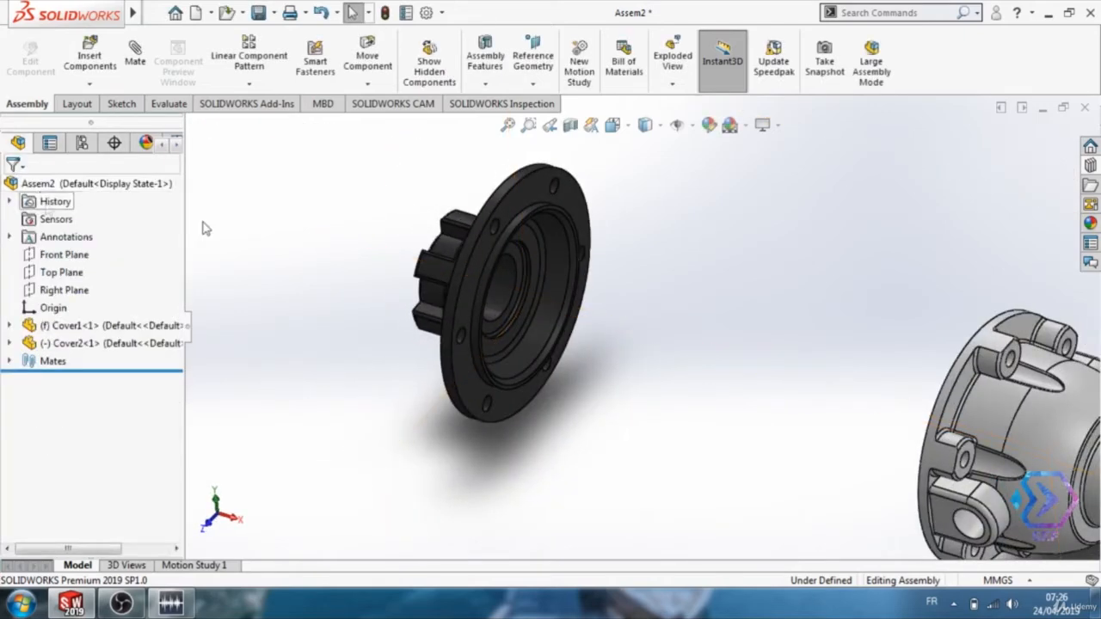
Insert the Joint part, rotate it 90 degrees about Z, and place it beside the toothed end of Cover2
{"action": "left_click", "coordinate": [90, 60]}
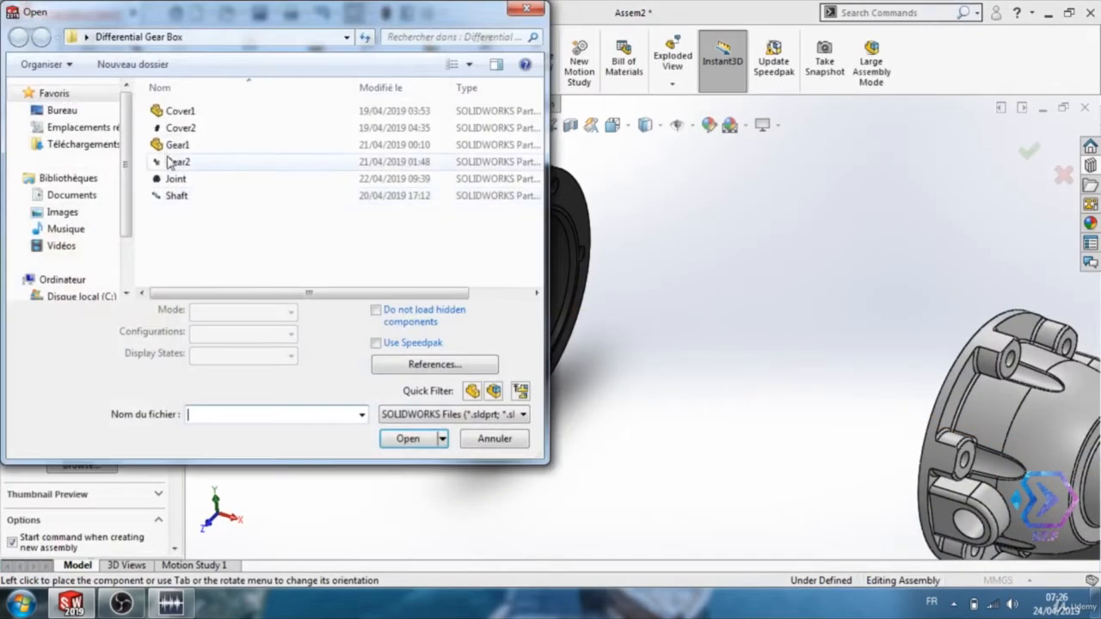
{"action": "left_click", "coordinate": [176, 179]}
{"action": "left_click", "coordinate": [407, 439]}
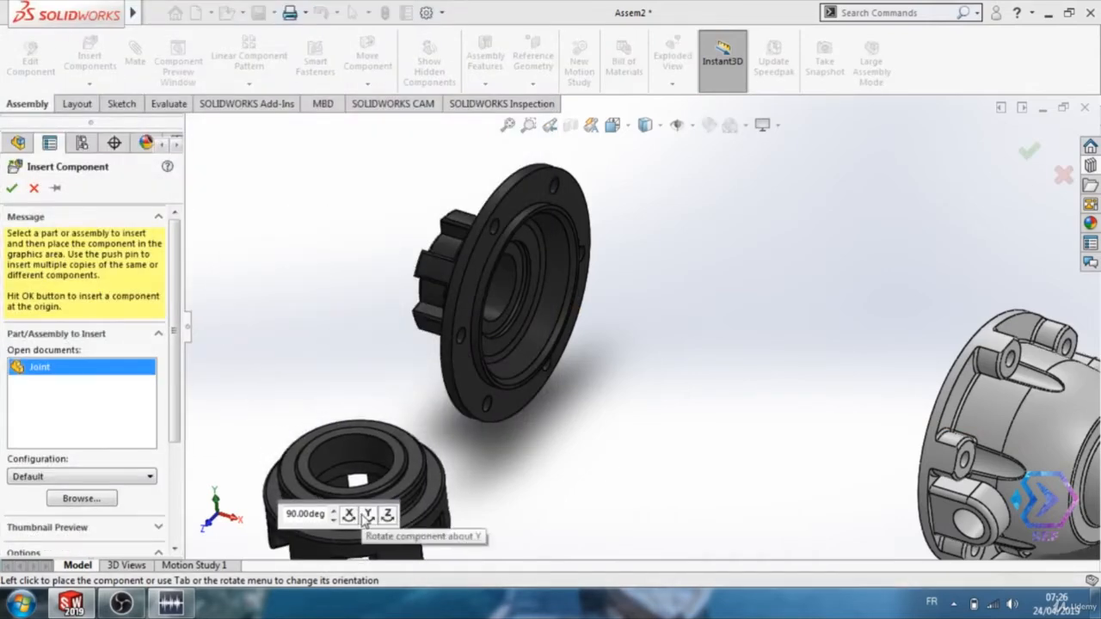
{"action": "left_click", "coordinate": [386, 514]}
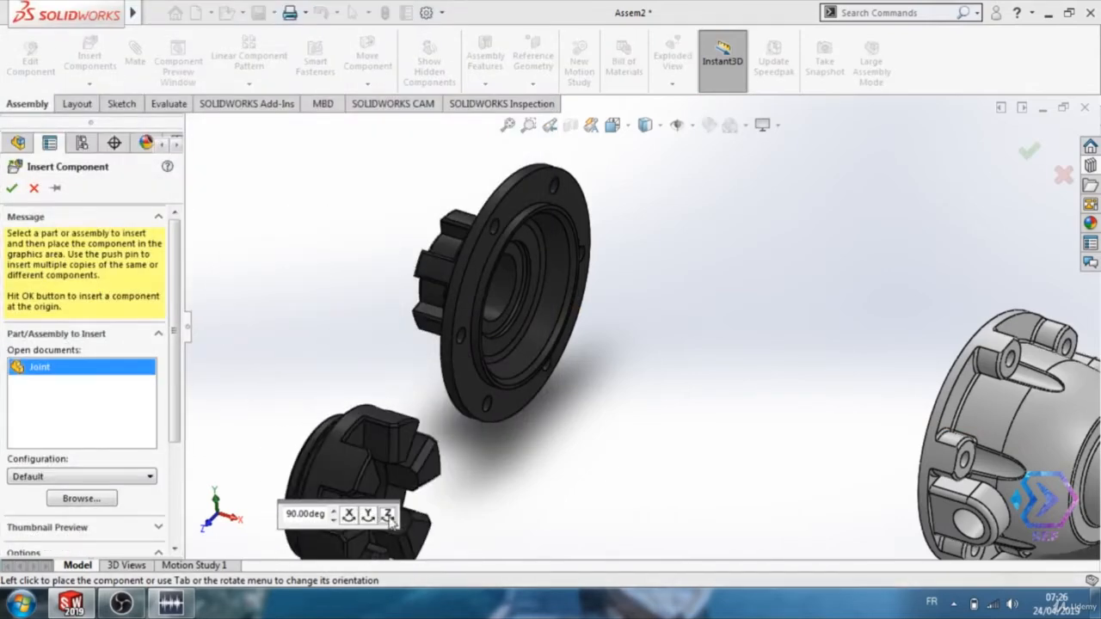
{"action": "left_click", "coordinate": [325, 269]}
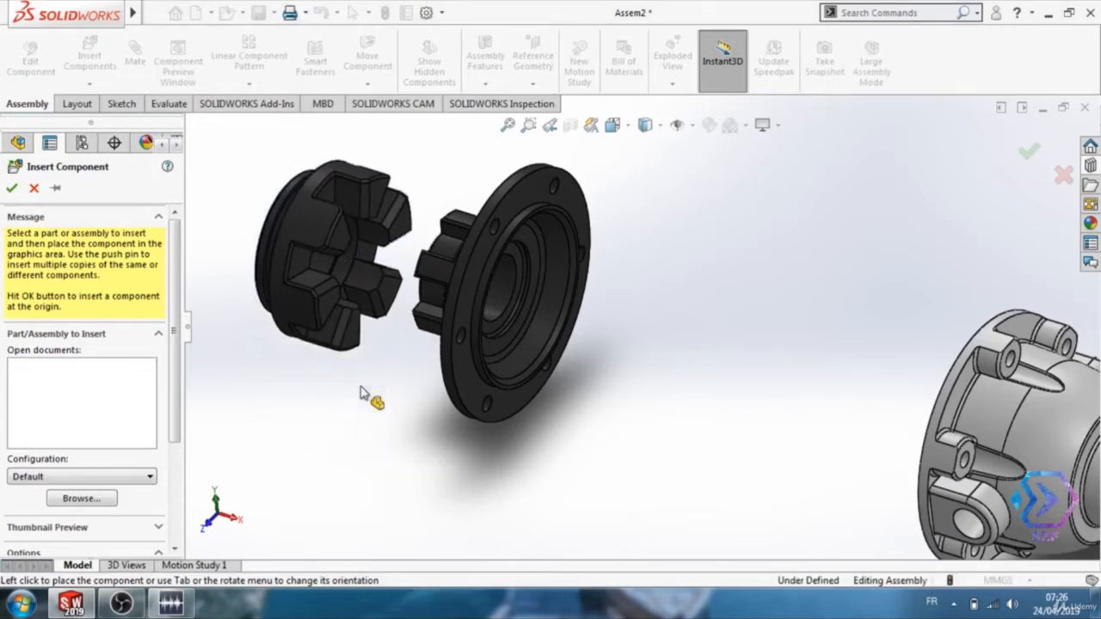
Add a concentric mate between the central bore of Cover2 and the inner bore of the Joint
{"action": "middle_click_drag", "start_coordinate": [356, 430], "coordinate": [342, 467]}
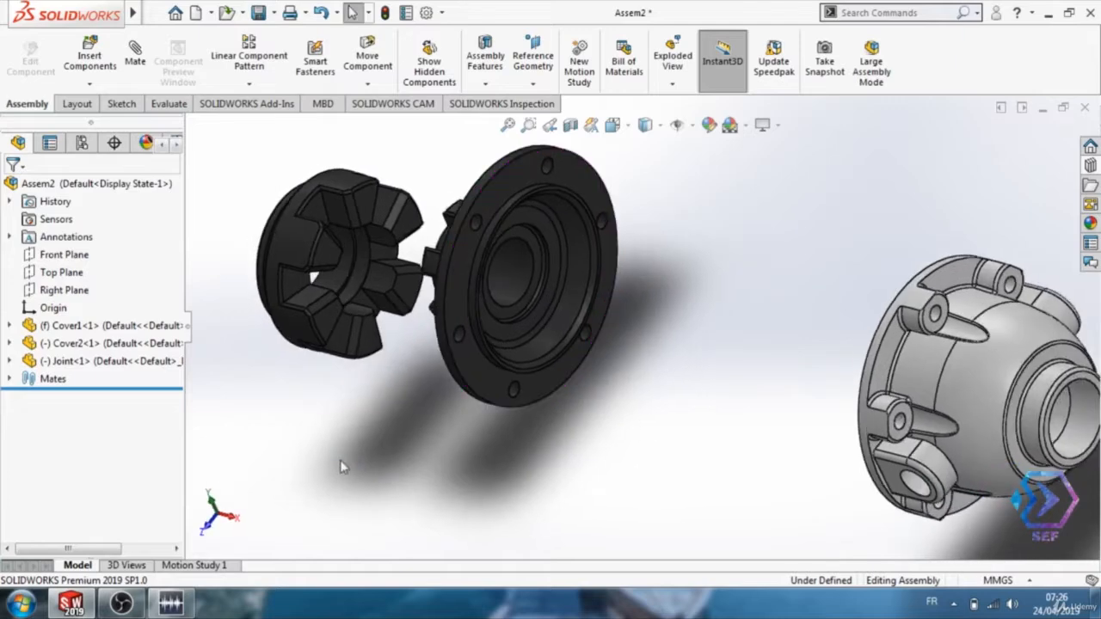
{"action": "left_click", "coordinate": [516, 287]}
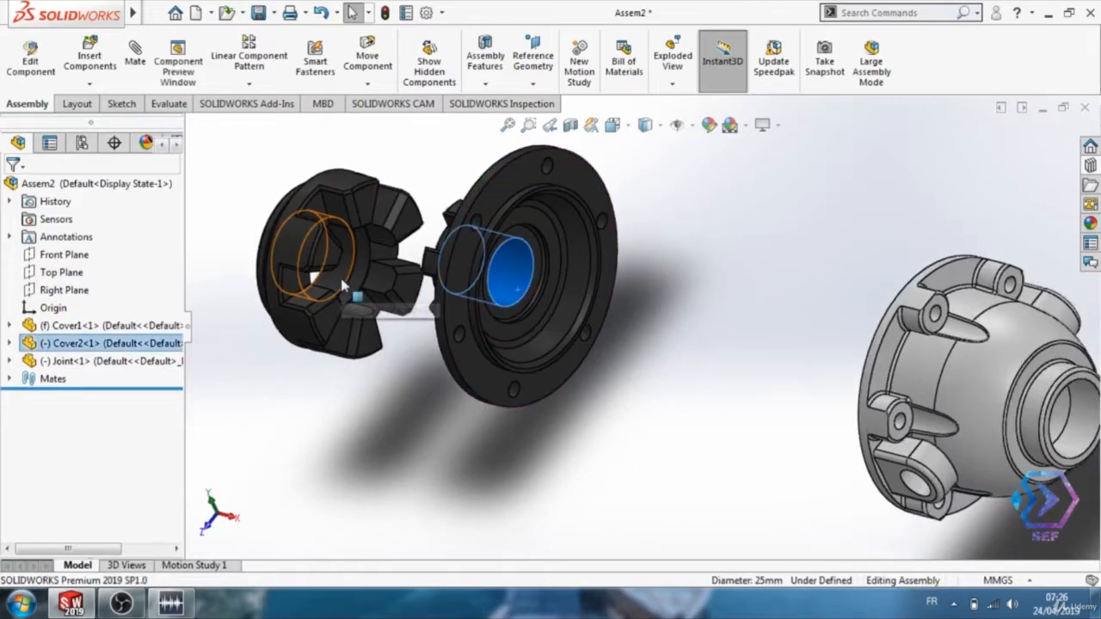
{"action": "left_click", "coordinate": [341, 280], "text": "ctrl"}
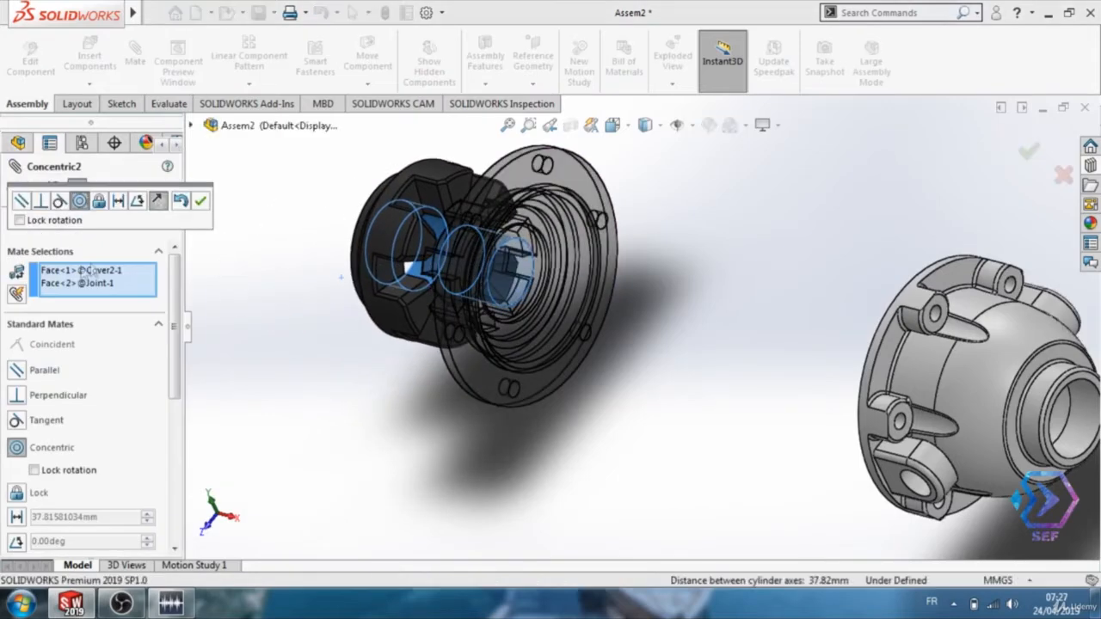
{"action": "left_click", "coordinate": [200, 202]}
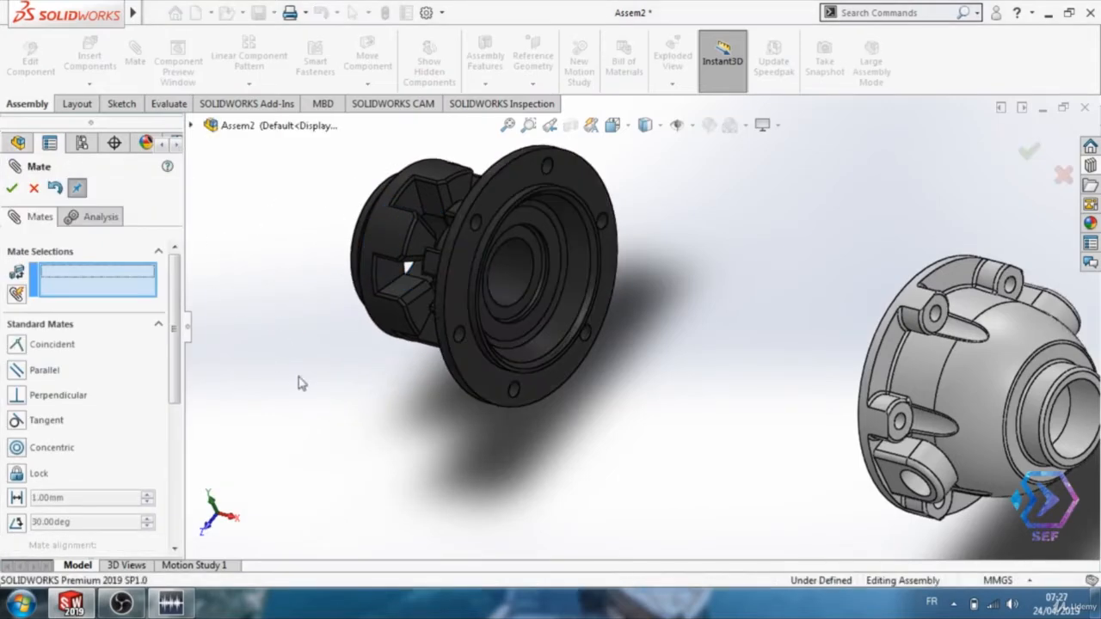
Add a coincident mate between the side face of a Cover2 tooth and the side face of a Joint slot
{"action": "mouse_move", "coordinate": [298, 383]}
{"action": "middle_mouse_down"}
{"action": "mouse_move", "coordinate": [304, 376]}
{"action": "mouse_move", "coordinate": [290, 376]}
{"action": "middle_mouse_up"}
{"action": "scroll", "coordinate": [527, 262], "scroll_direction": "down", "scroll_amount": 3}
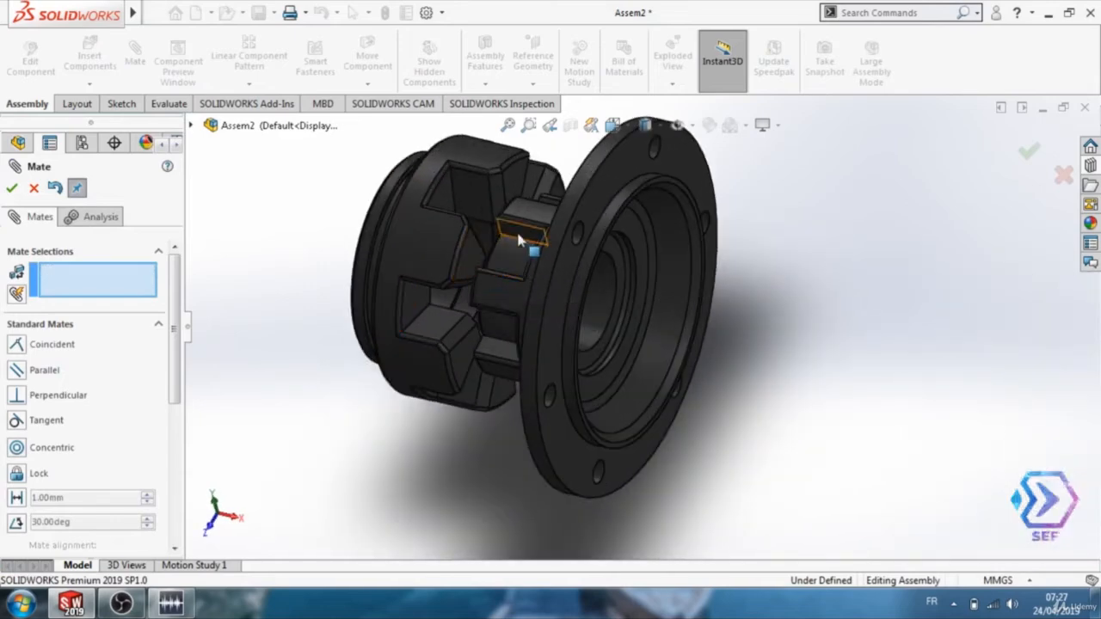
{"action": "left_click", "coordinate": [518, 241]}
{"action": "middle_click_drag", "start_coordinate": [336, 265], "coordinate": [311, 347]}
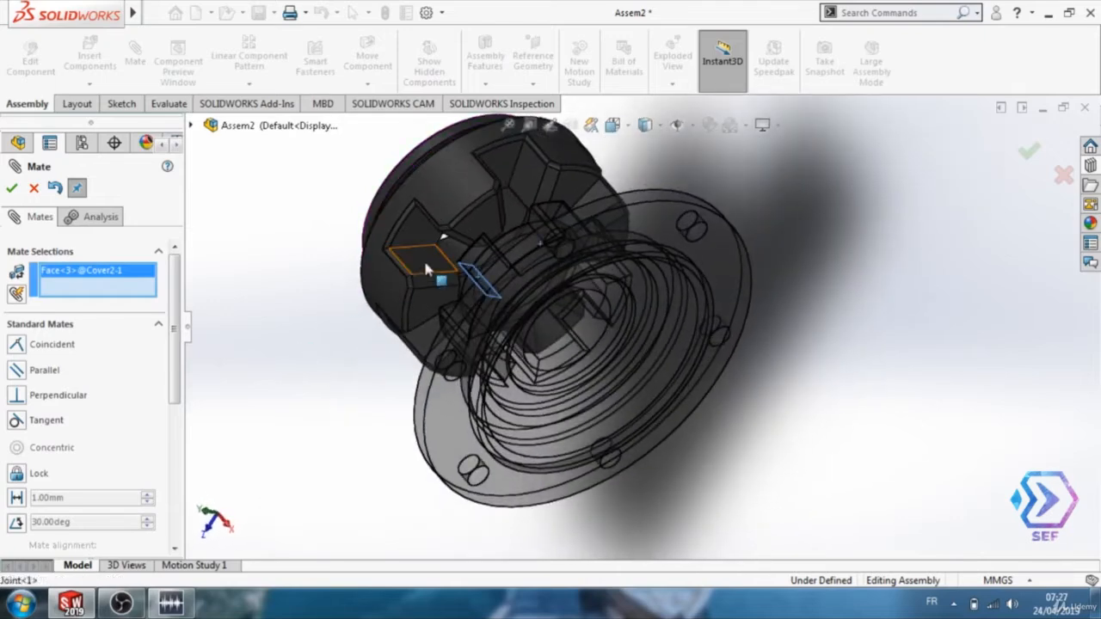
{"action": "left_click", "coordinate": [423, 257]}
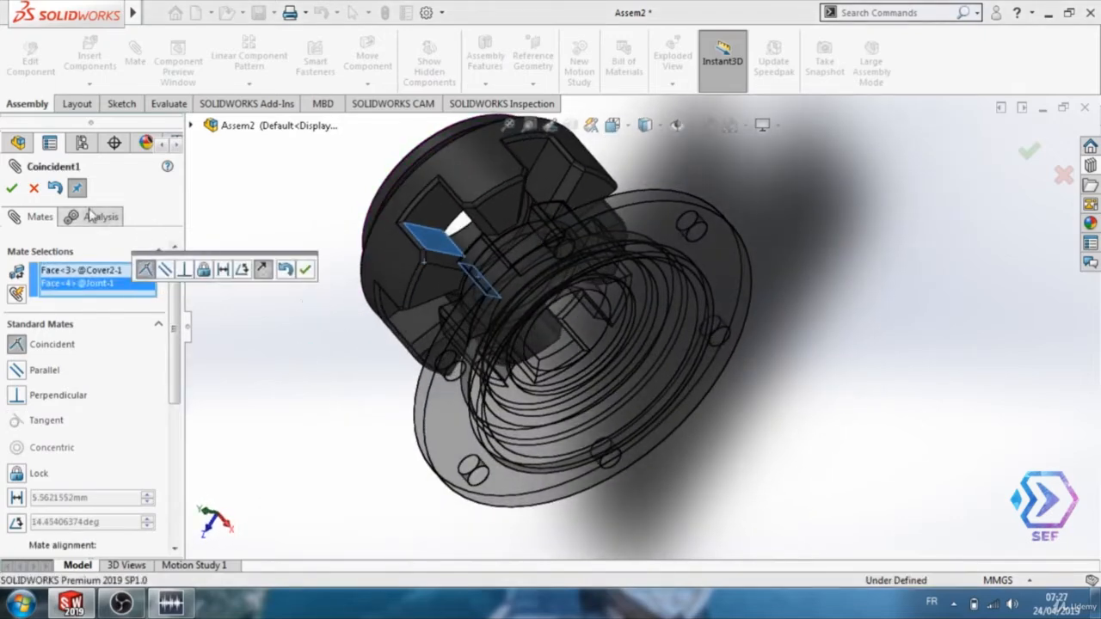
{"action": "left_click", "coordinate": [306, 270]}
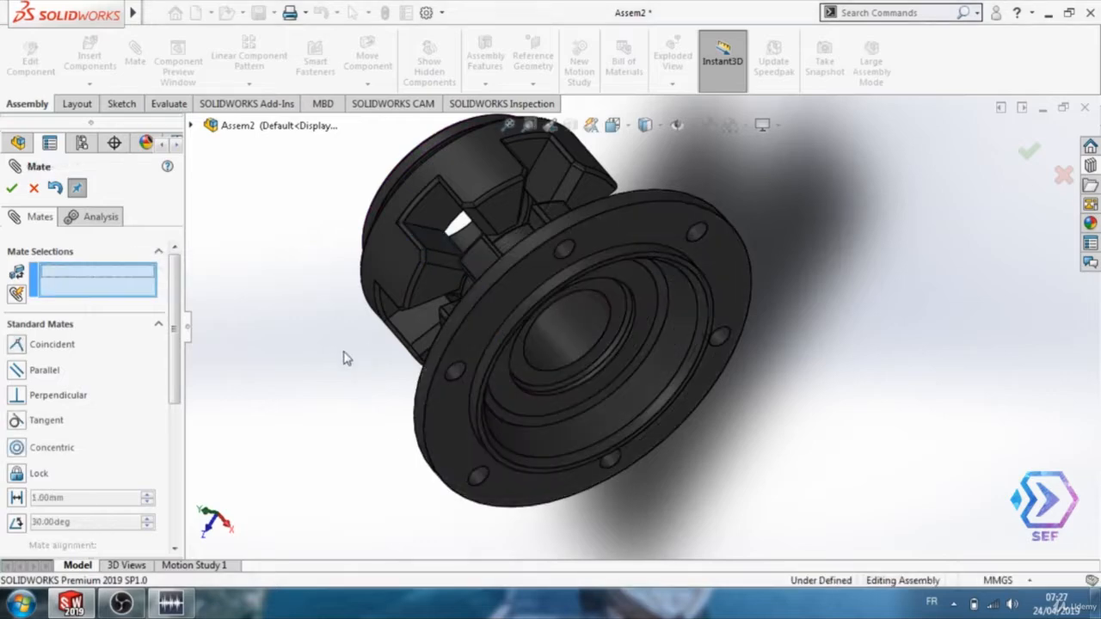
Mate the end face of a Joint tooth coincident with the facing surface on Cover2, and move the joined parts to test them
{"action": "middle_click_drag", "start_coordinate": [343, 340], "coordinate": [400, 419]}
{"action": "left_click", "coordinate": [422, 262]}
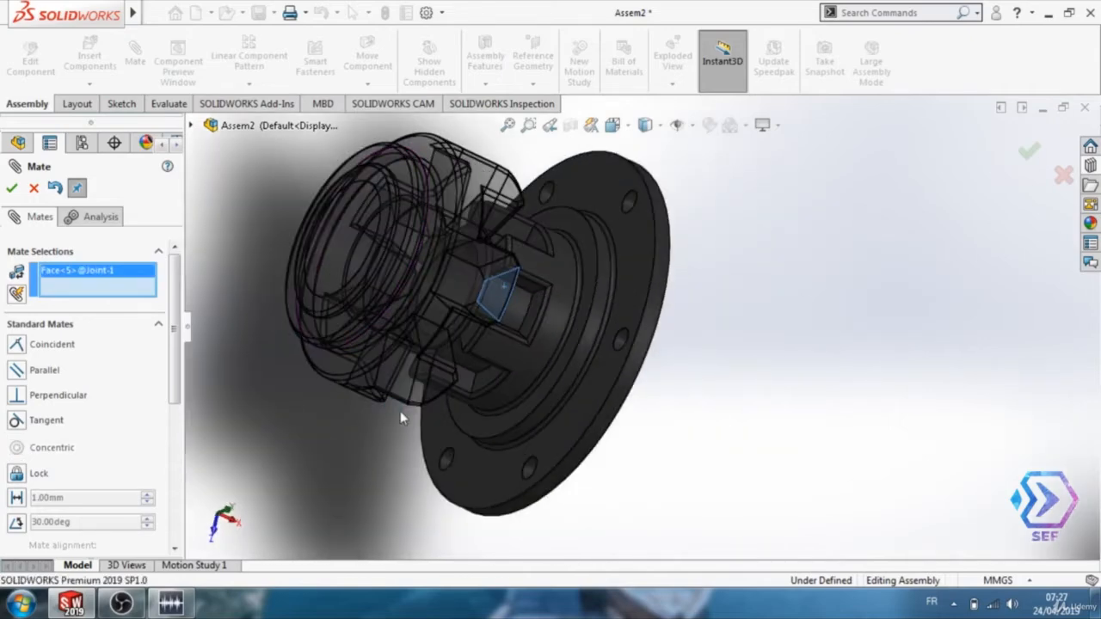
{"action": "left_click", "coordinate": [535, 324]}
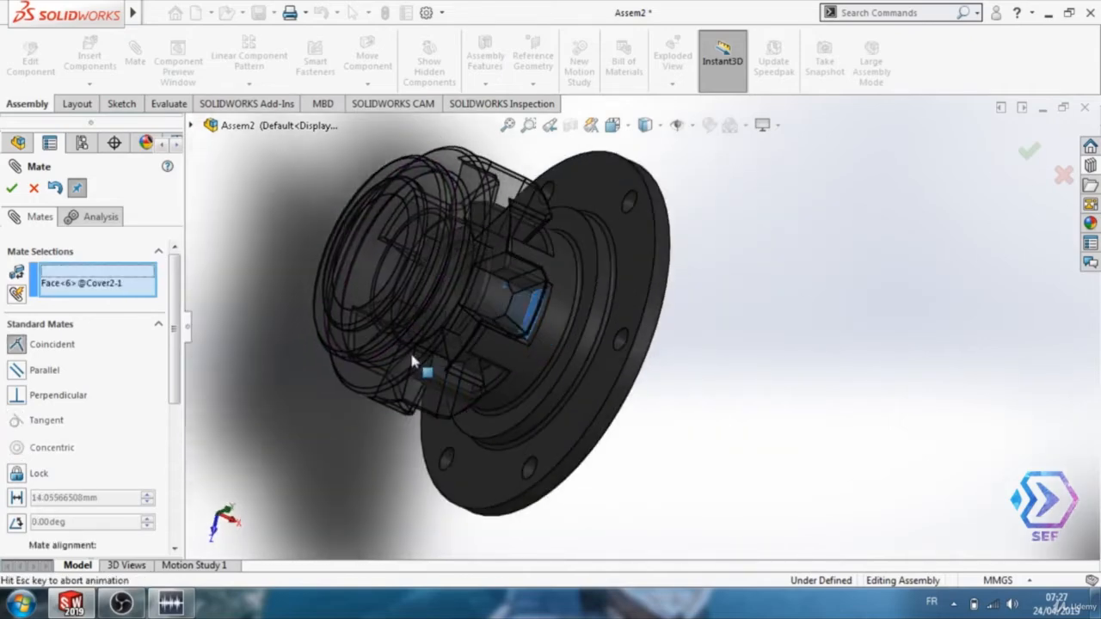
{"action": "left_click", "coordinate": [11, 188]}
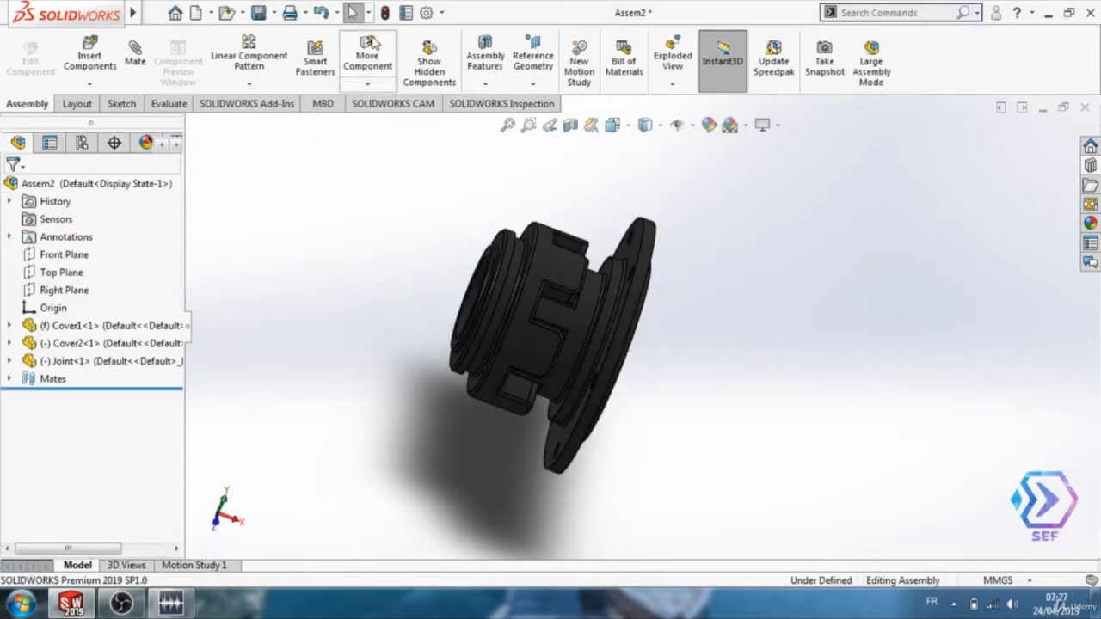
{"action": "left_click", "coordinate": [370, 43]}
{"action": "left_click_drag", "start_coordinate": [551, 257], "coordinate": [490, 346]}
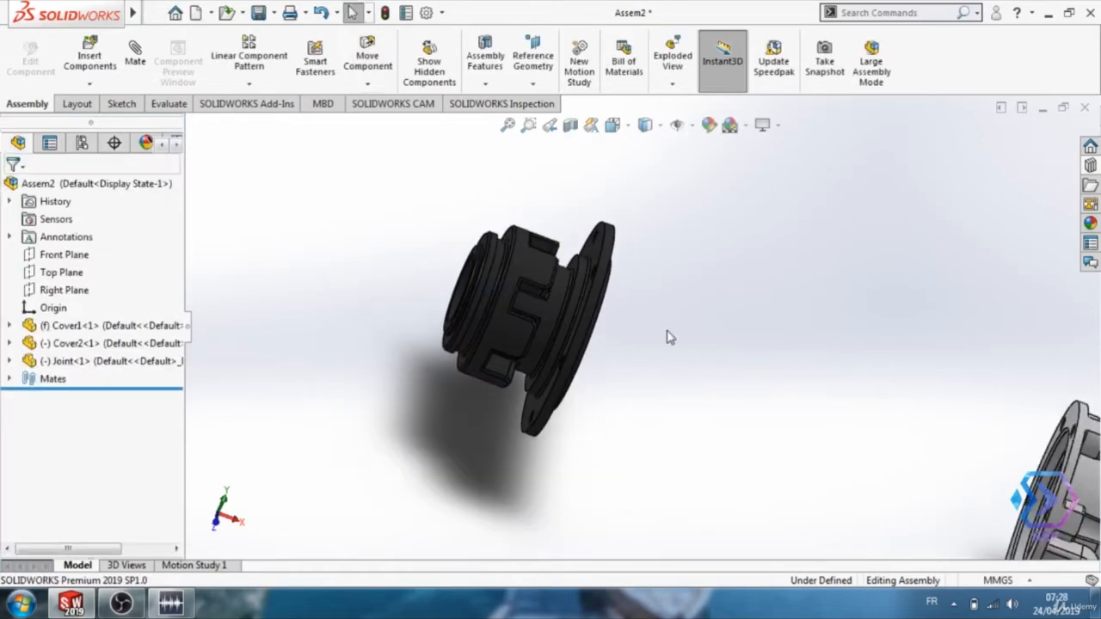
Insert the Shaft part and place it just below the joined Cover2 and Joint
{"action": "middle_click_drag", "start_coordinate": [667, 352], "coordinate": [722, 348]}
{"action": "left_click", "coordinate": [100, 71]}
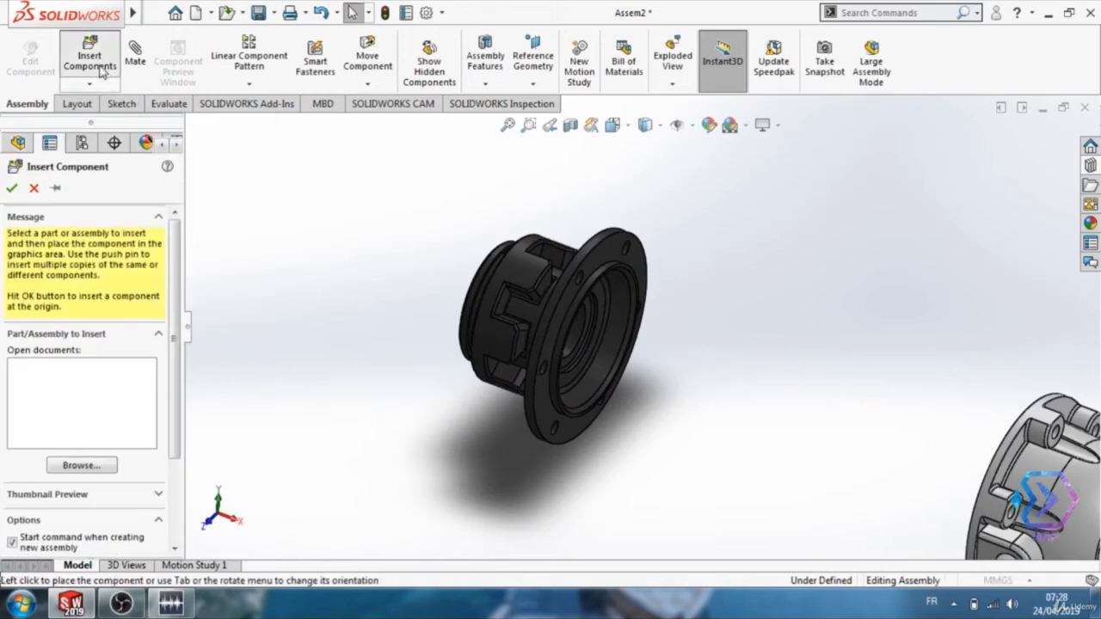
{"action": "left_click", "coordinate": [228, 196]}
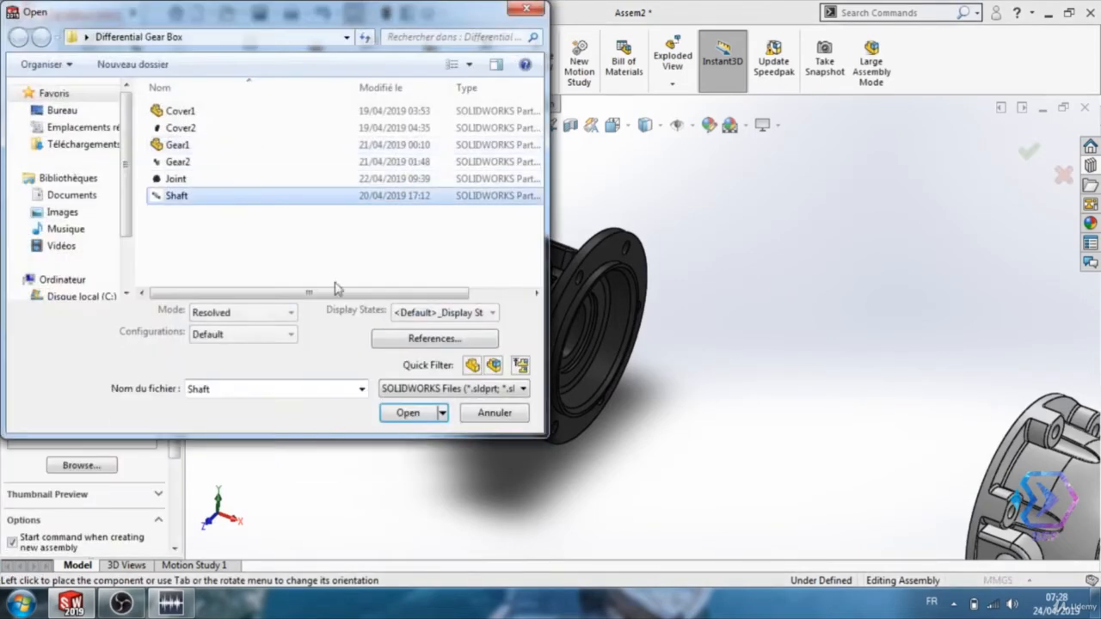
{"action": "left_click", "coordinate": [409, 438]}
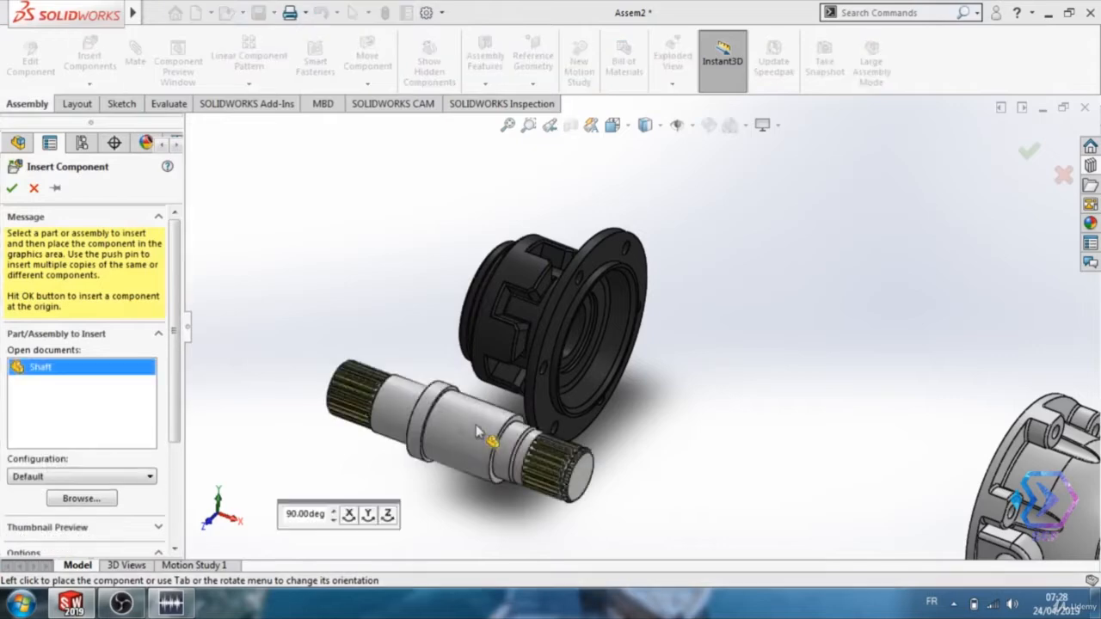
{"action": "left_click", "coordinate": [528, 462]}
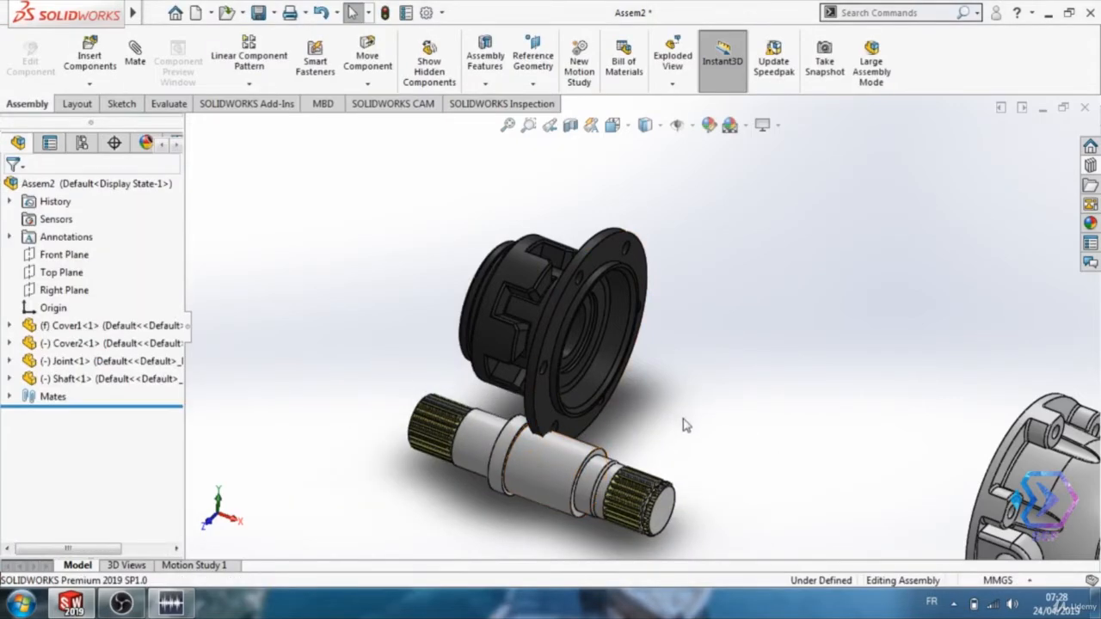
Add a concentric mate between the Shaft's large central cylindrical face and the bore of Cover2
{"action": "left_click", "coordinate": [566, 463]}
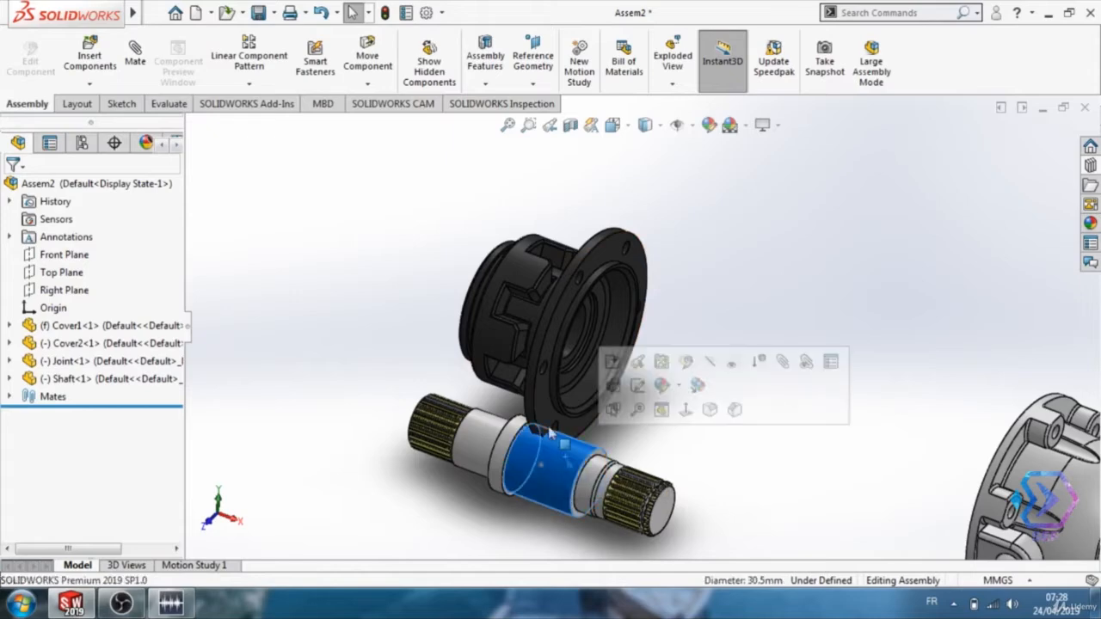
{"action": "left_click", "coordinate": [576, 342], "text": "ctrl"}
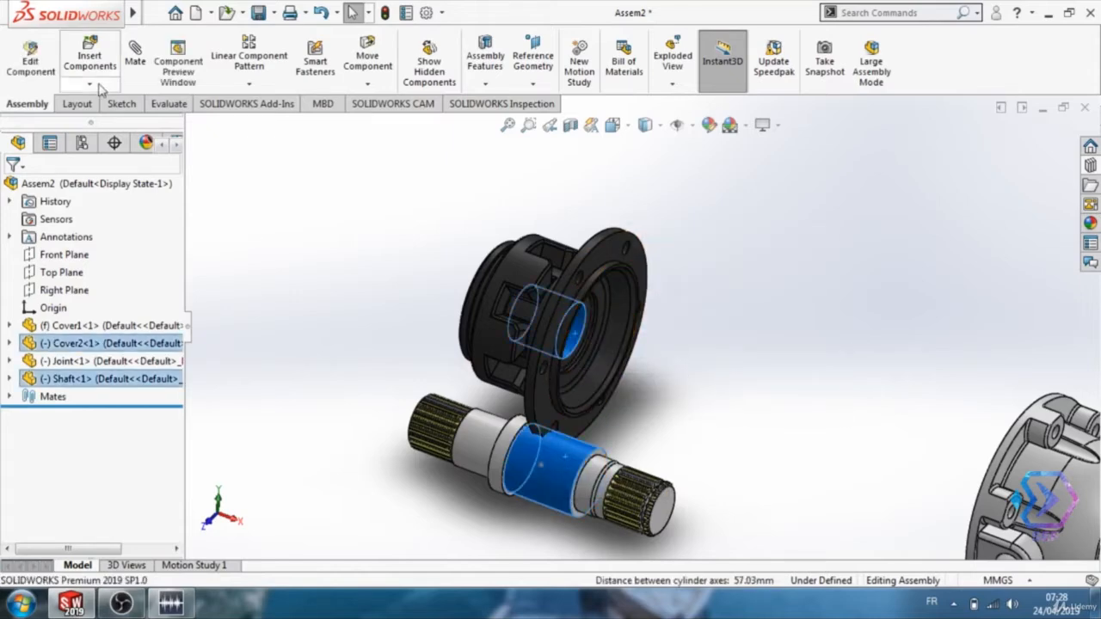
{"action": "left_click", "coordinate": [133, 64]}
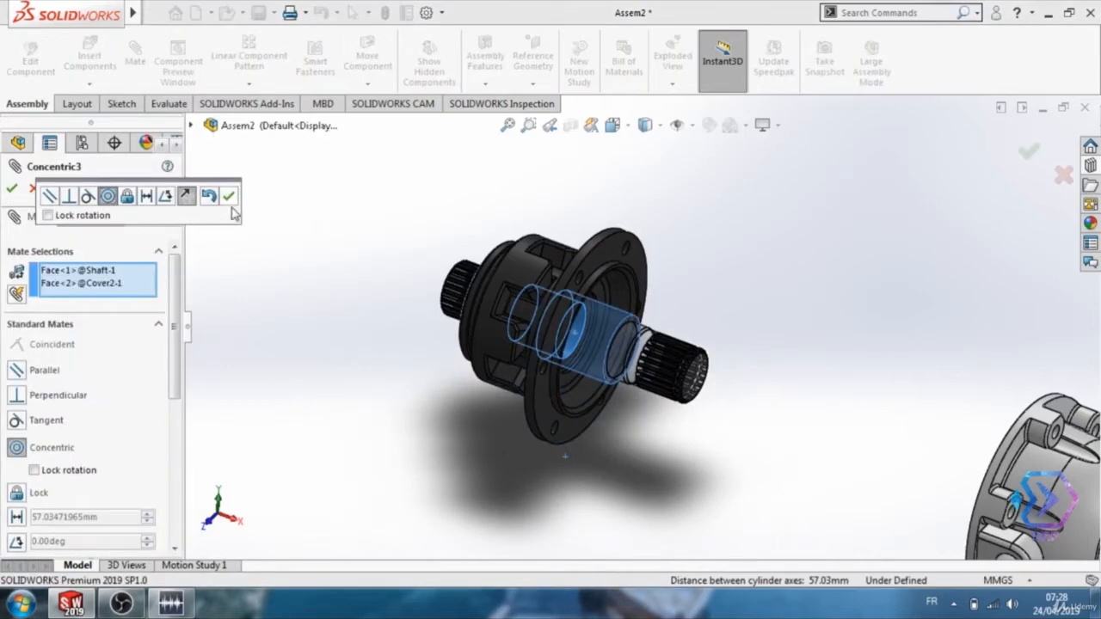
{"action": "left_click", "coordinate": [228, 196]}
{"action": "scroll", "coordinate": [688, 361], "scroll_direction": "down", "scroll_amount": 5}
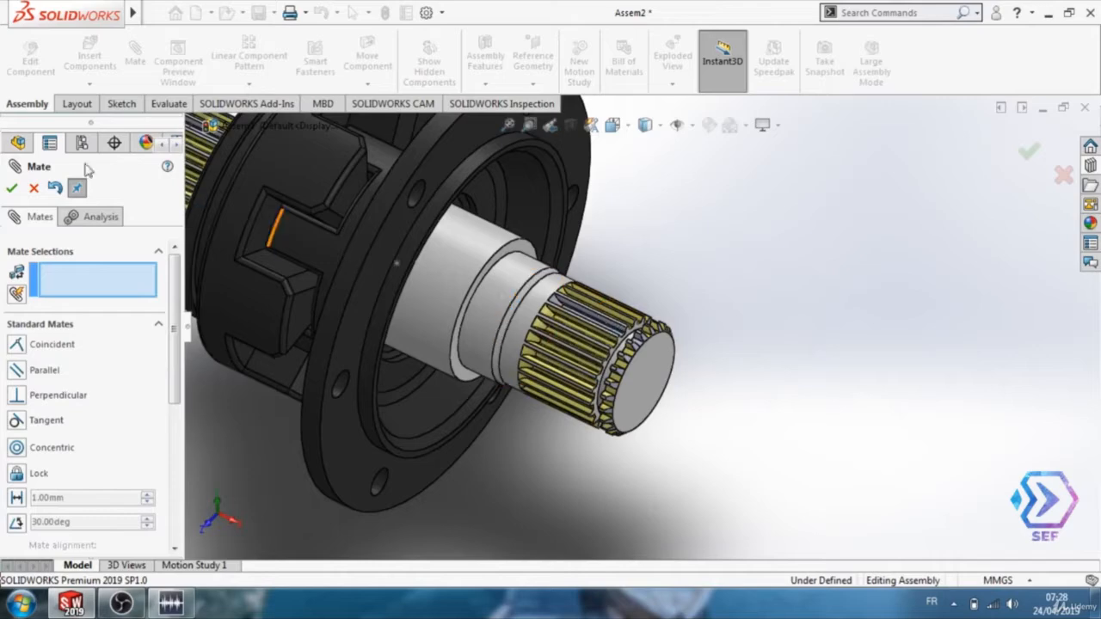
{"action": "left_click", "coordinate": [13, 189]}
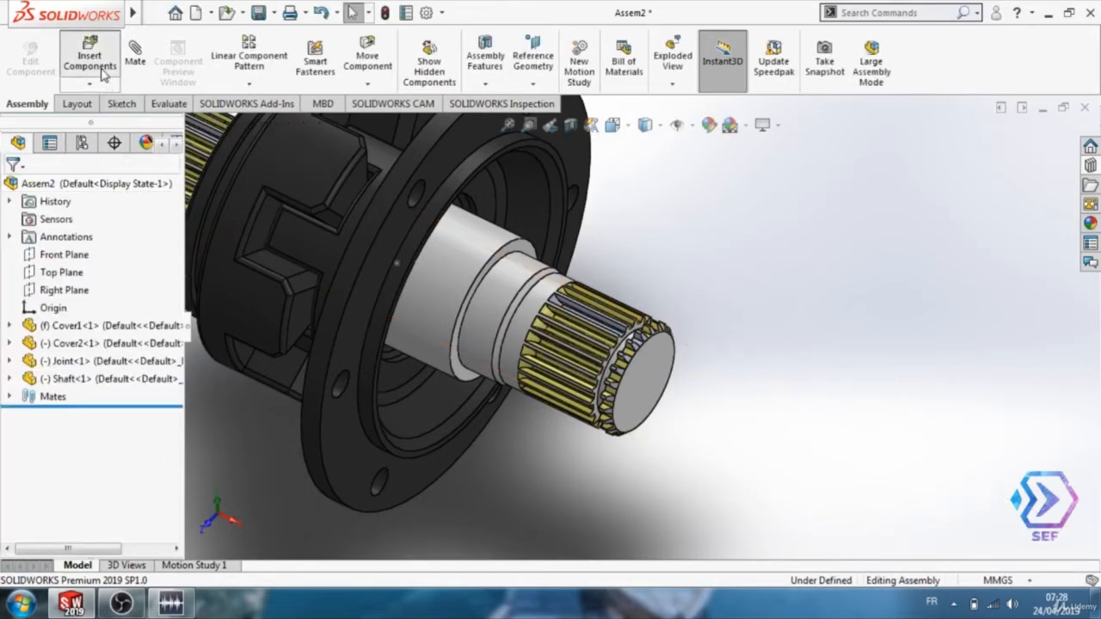
Insert the Gear1 part and place it in front of the Shaft's splined end
{"action": "left_click", "coordinate": [101, 73]}
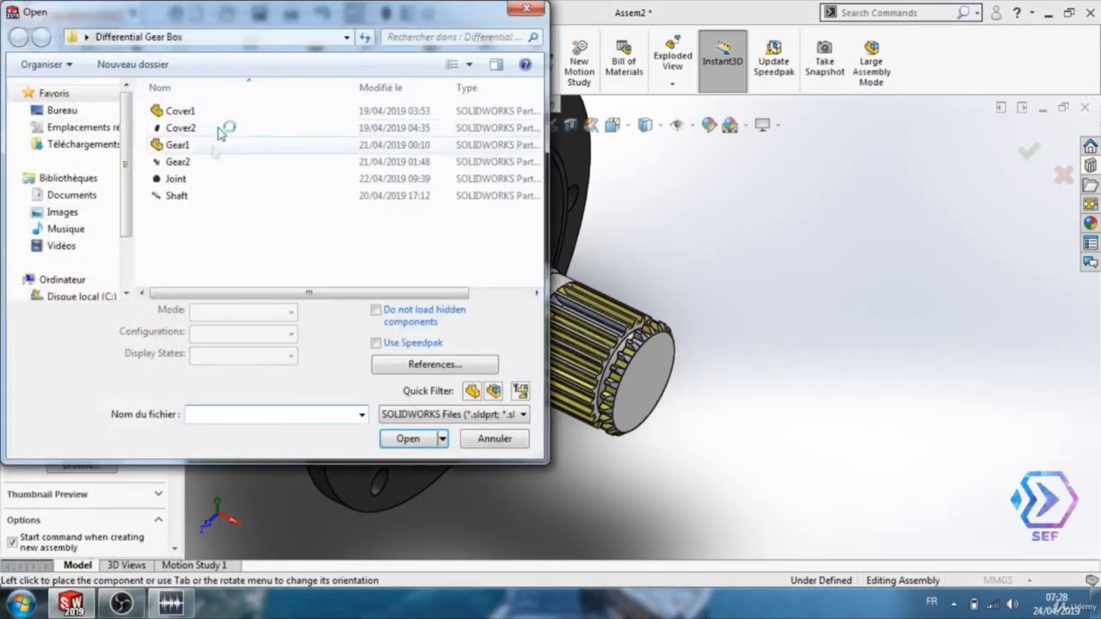
{"action": "double_click", "coordinate": [208, 146]}
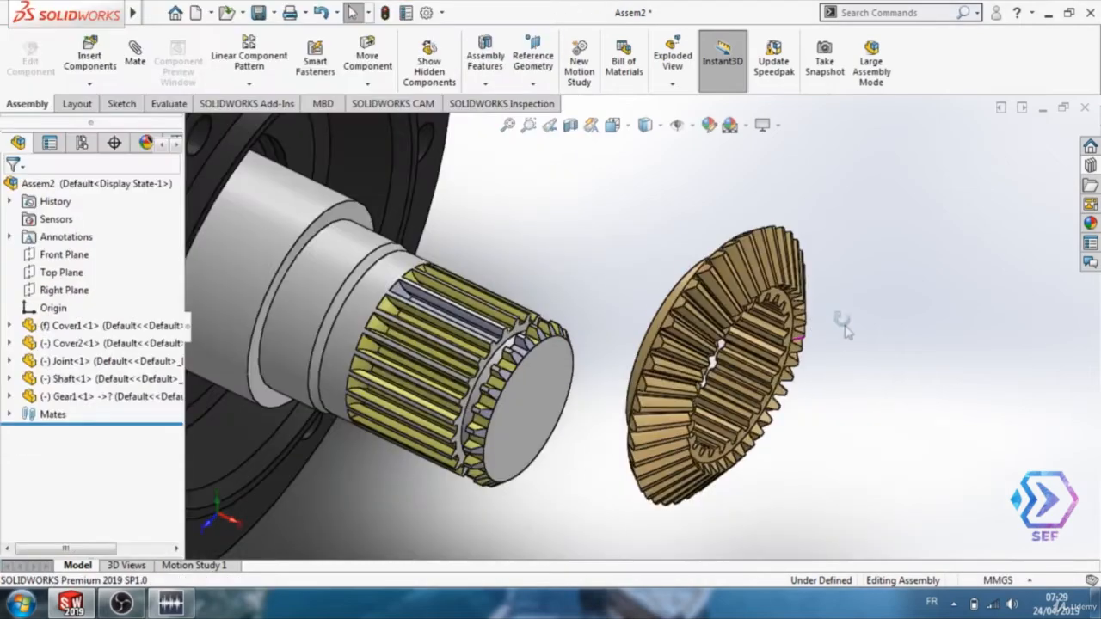
{"action": "middle_click_drag", "start_coordinate": [843, 322], "coordinate": [787, 294]}
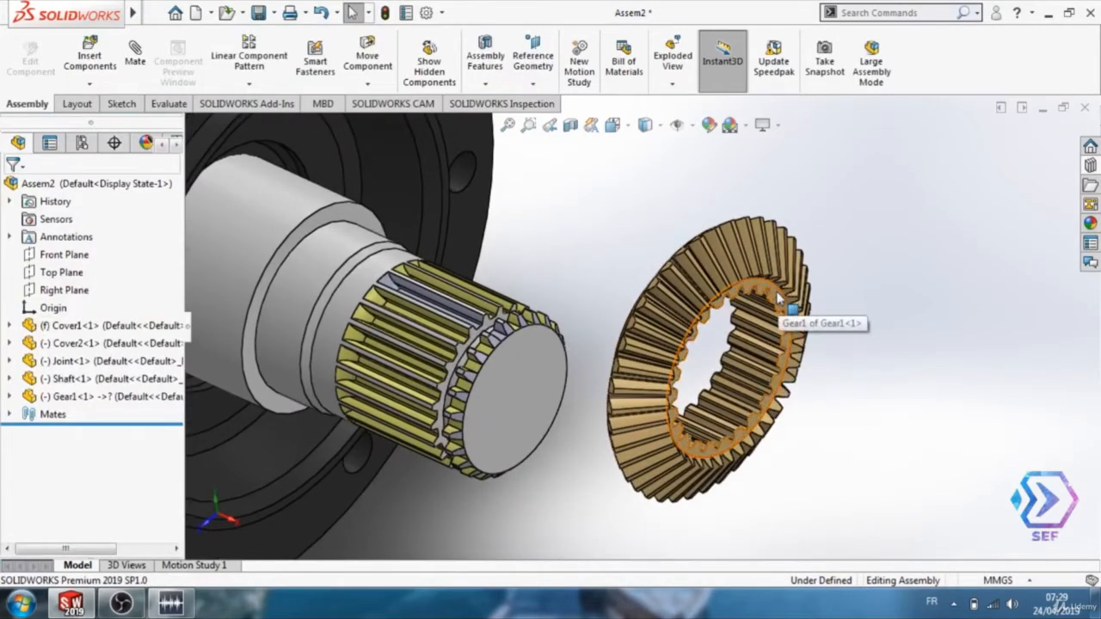
Add a coincident mate between the toothed ring face around Gear1's bore and the annular spline face near the Shaft's end
{"action": "left_click", "coordinate": [776, 297]}
{"action": "middle_click_drag", "start_coordinate": [446, 466], "coordinate": [516, 381]}
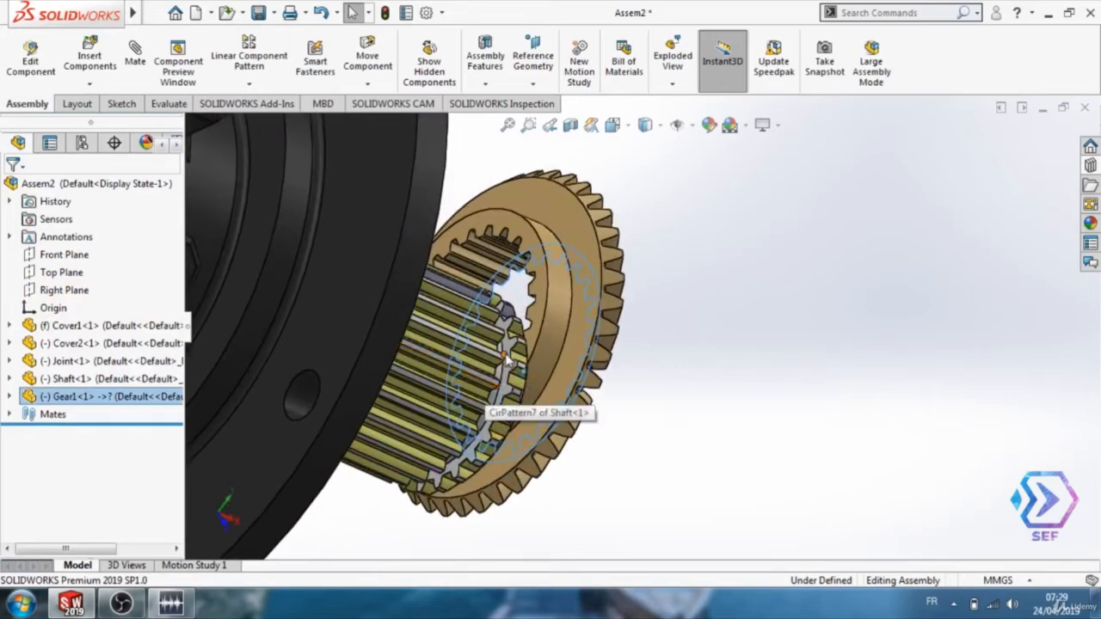
{"action": "left_click", "coordinate": [509, 353], "text": "ctrl"}
{"action": "middle_click_drag", "start_coordinate": [644, 369], "coordinate": [561, 343]}
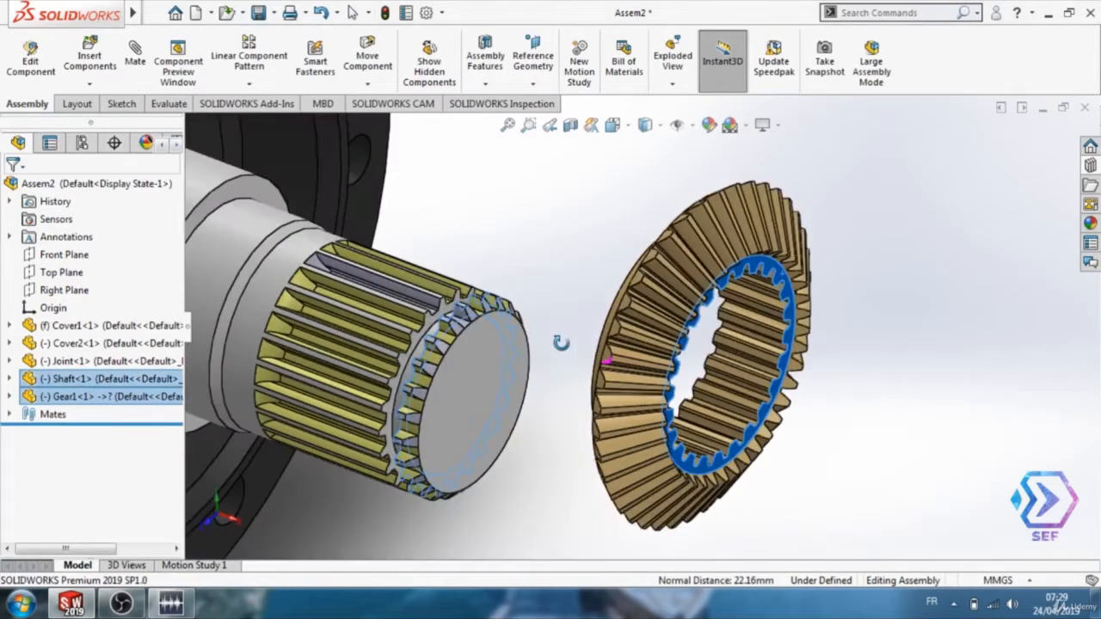
{"action": "left_click", "coordinate": [151, 76]}
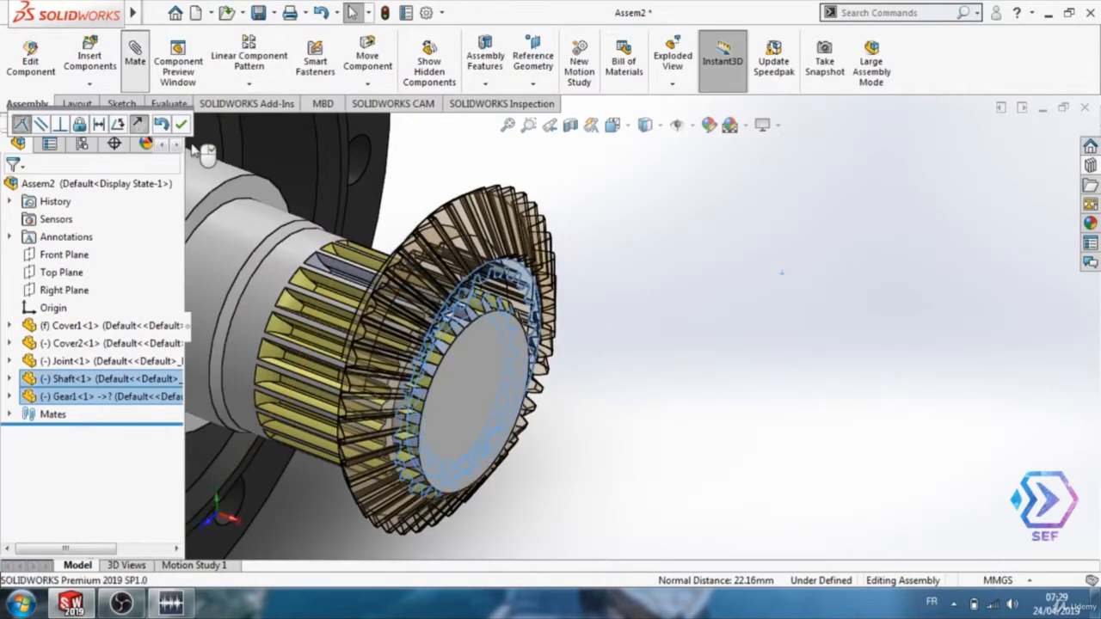
{"action": "left_click", "coordinate": [11, 188]}
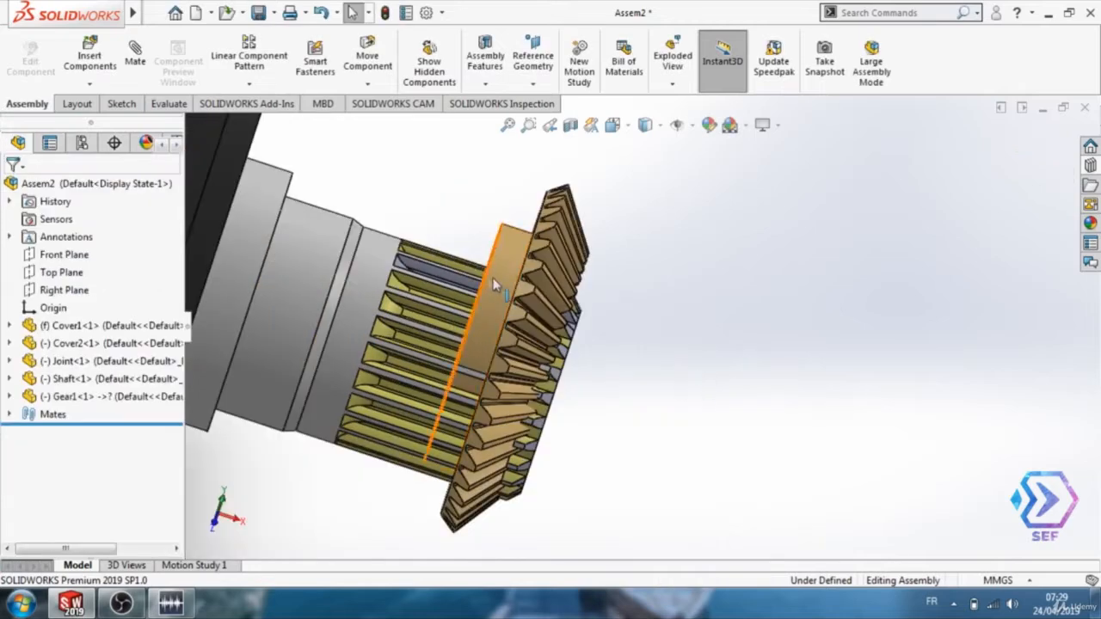
Add a concentric mate between Gear1's cylindrical hub face and the Shaft's cylindrical face behind the splines
{"action": "left_click", "coordinate": [497, 276]}
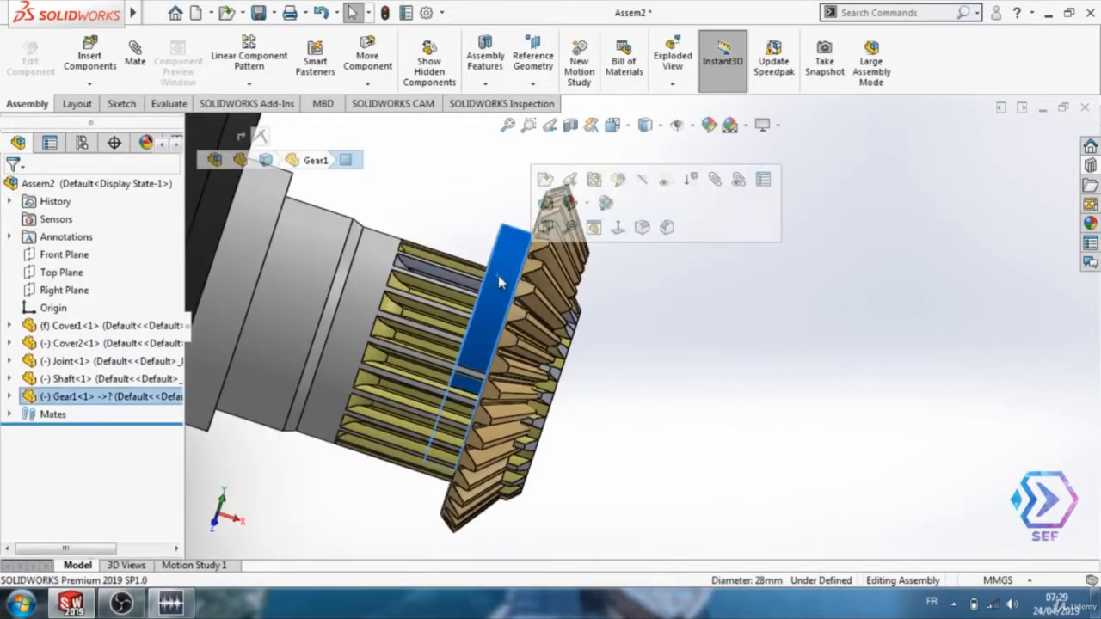
{"action": "left_click", "coordinate": [315, 261], "text": "ctrl"}
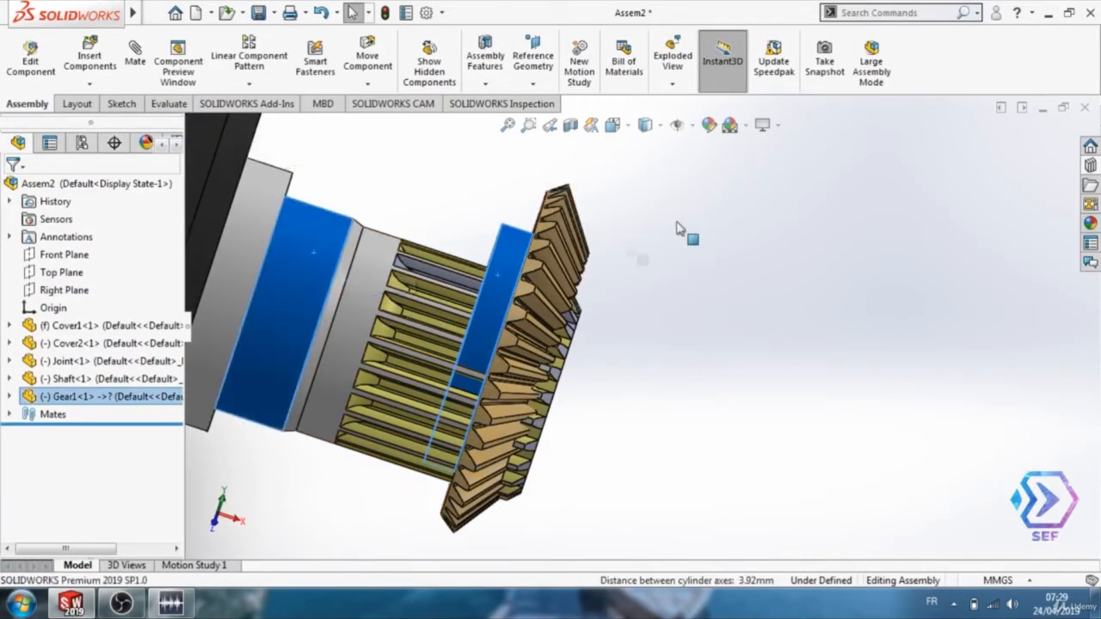
{"action": "left_click", "coordinate": [133, 59]}
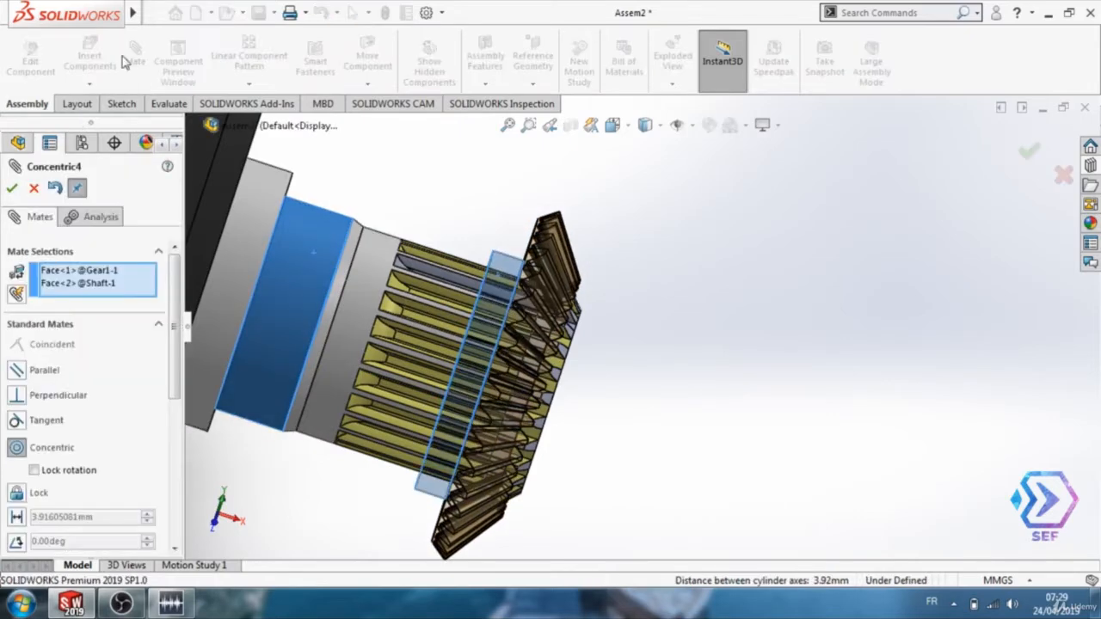
{"action": "left_click", "coordinate": [12, 189]}
Hide Cover2 to clear access to the Shaft splines behind Gear1
{"action": "middle_click_drag", "start_coordinate": [662, 383], "coordinate": [598, 378]}
{"action": "scroll", "coordinate": [627, 279], "scroll_direction": "down", "scroll_amount": 2}
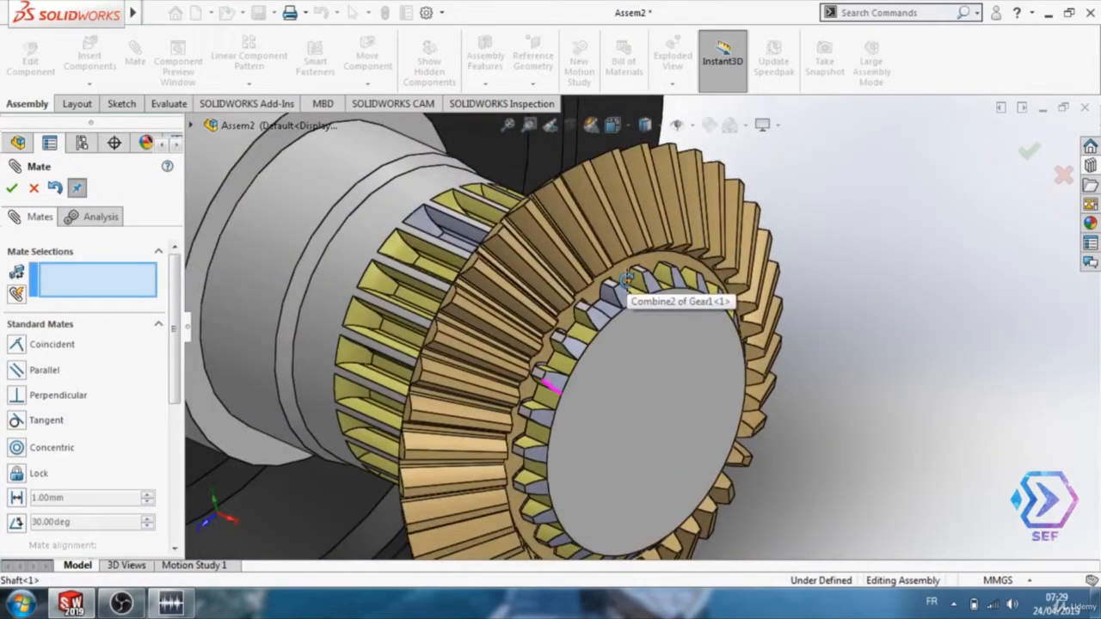
{"action": "scroll", "coordinate": [559, 361], "scroll_direction": "down", "scroll_amount": 4}
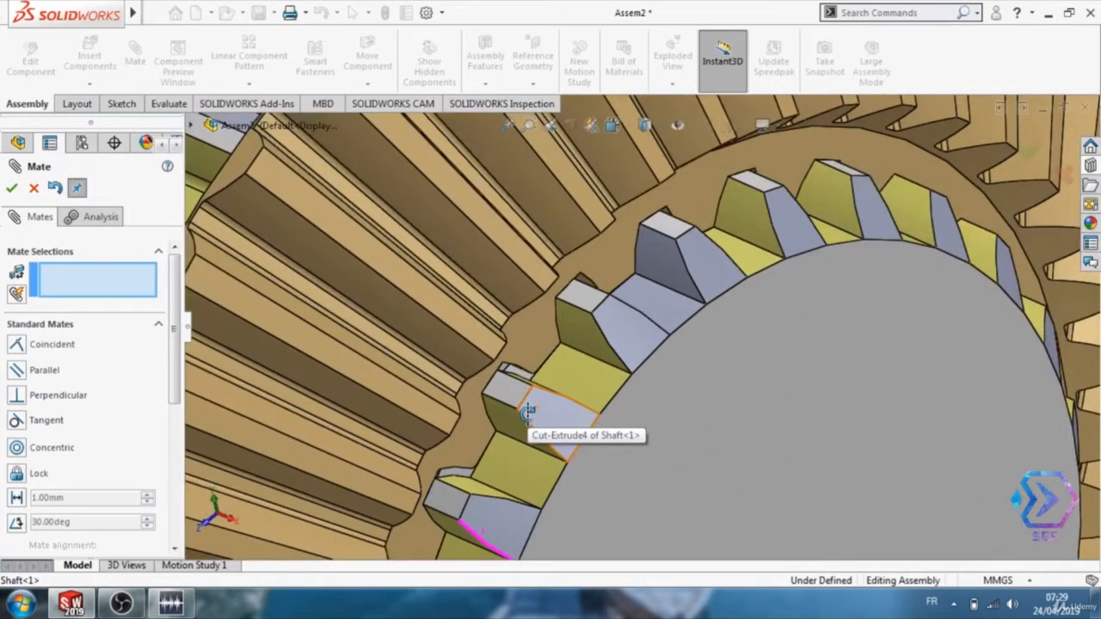
{"action": "scroll", "coordinate": [527, 413], "scroll_direction": "down", "scroll_amount": 2}
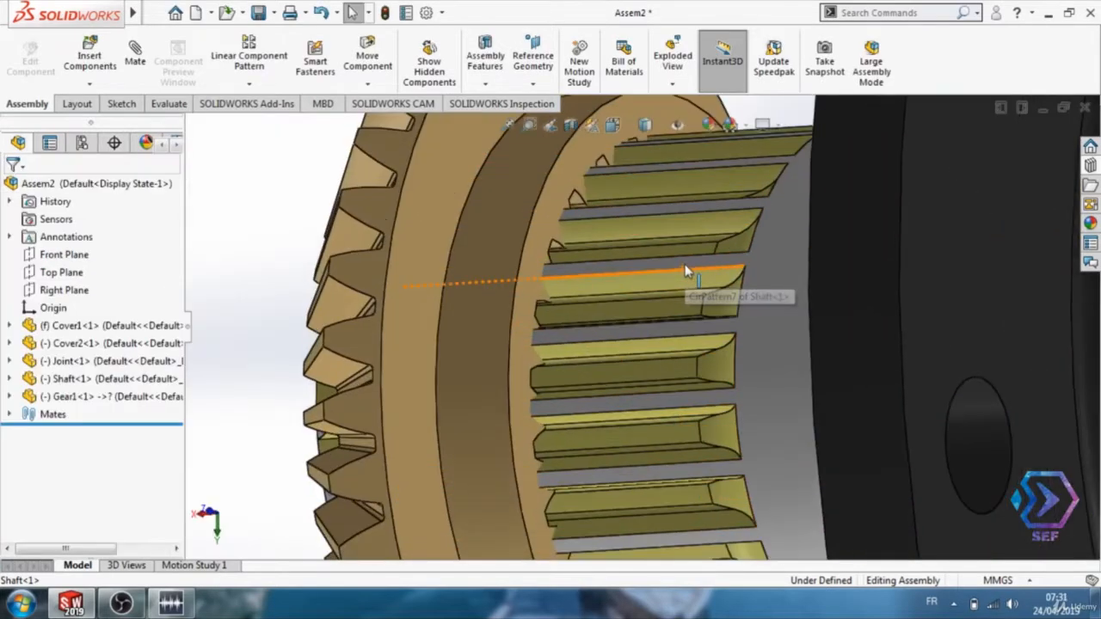
{"action": "left_click", "coordinate": [641, 237]}
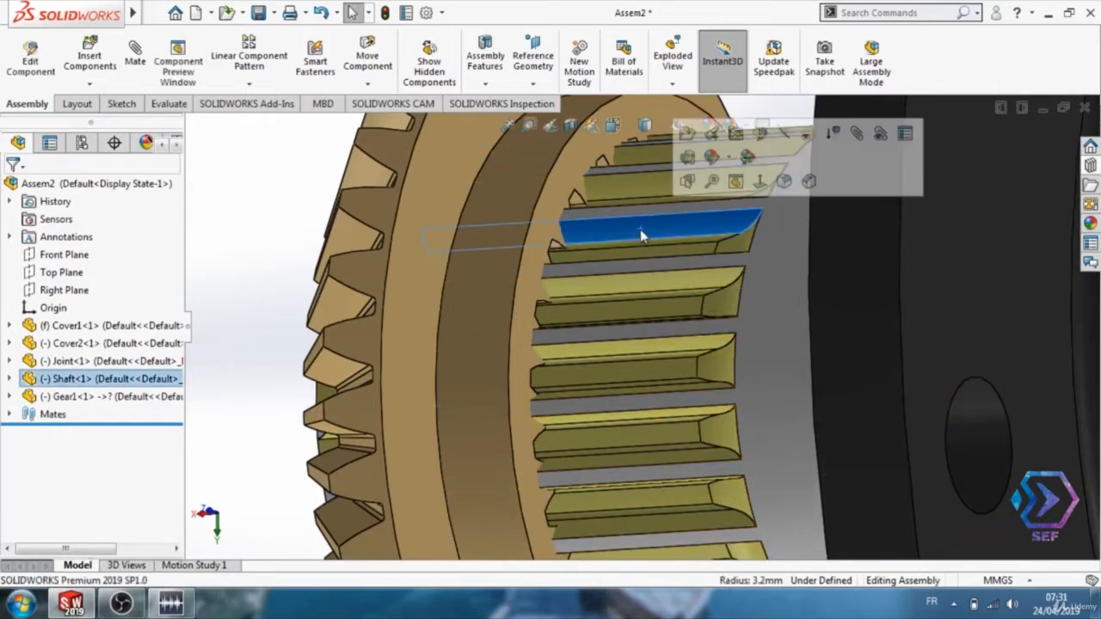
{"action": "right_click", "coordinate": [125, 344]}
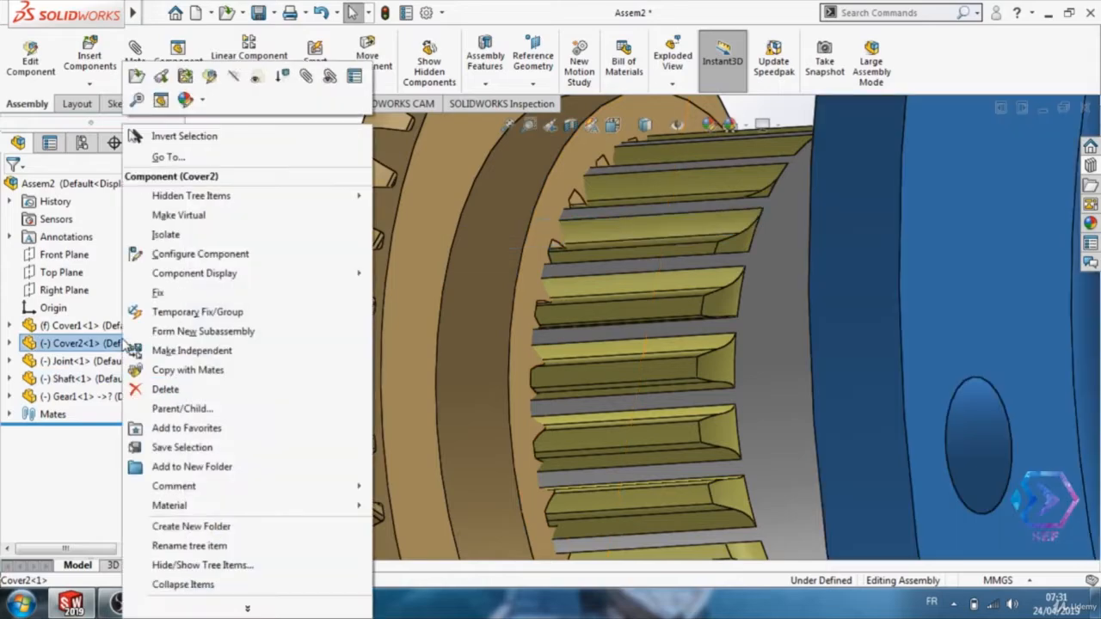
{"action": "left_click", "coordinate": [232, 80]}
Add a concentric mate between a curved spline flank on the Shaft and the matching internal tooth flank of Gear1
{"action": "middle_click_drag", "start_coordinate": [817, 382], "coordinate": [763, 416]}
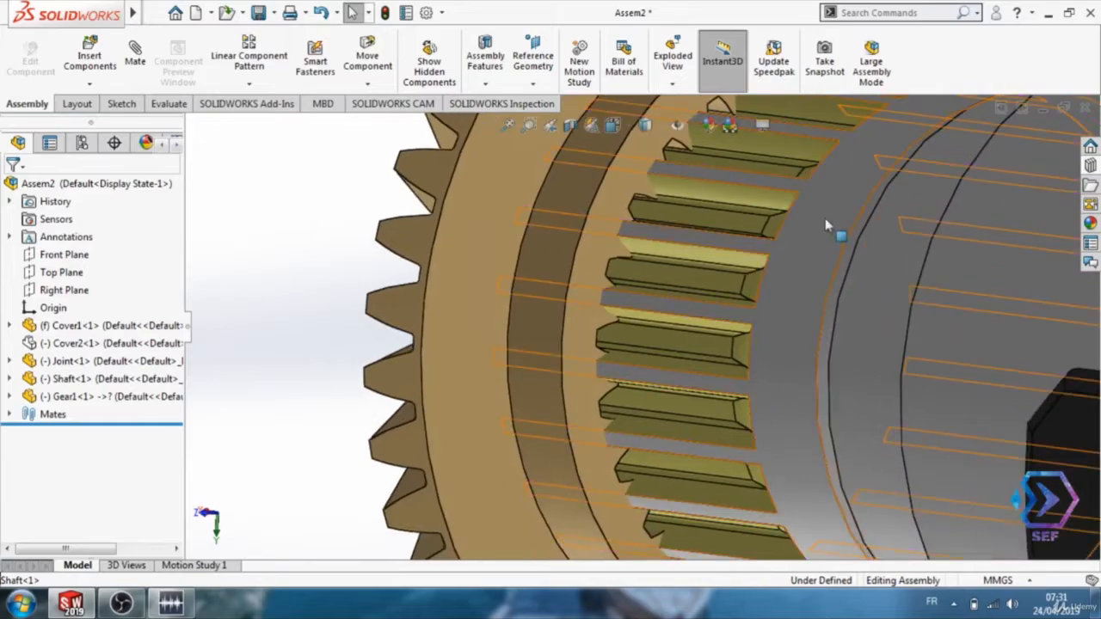
{"action": "scroll", "coordinate": [824, 220], "scroll_direction": "down", "scroll_amount": 3}
{"action": "scroll", "coordinate": [824, 220], "scroll_direction": "up", "scroll_amount": 4}
{"action": "scroll", "coordinate": [650, 243], "scroll_direction": "down", "scroll_amount": 3}
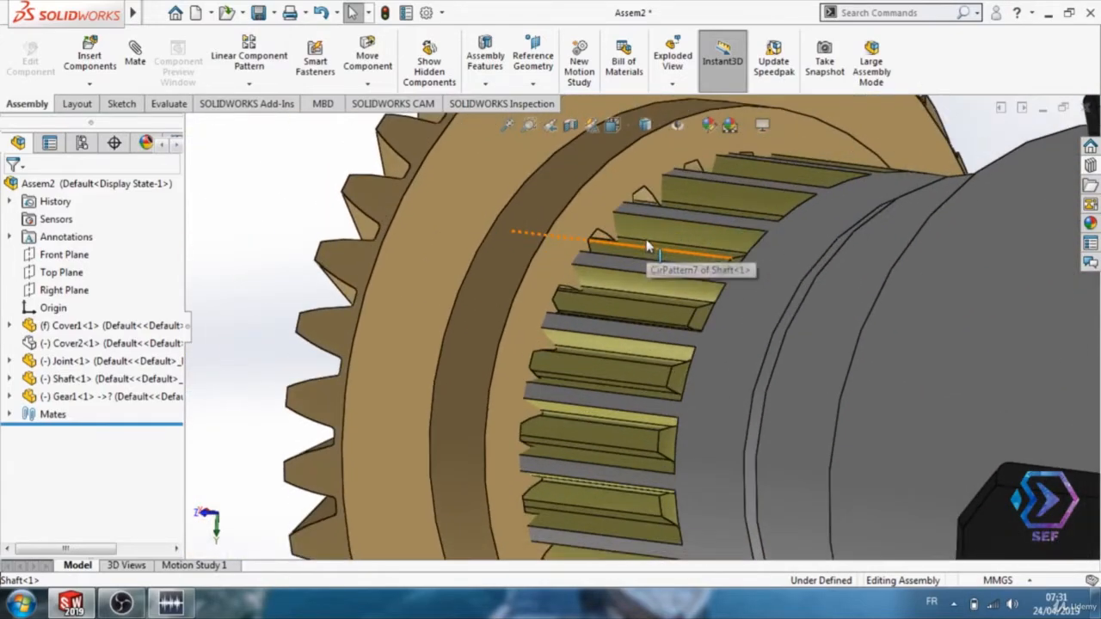
{"action": "left_click", "coordinate": [649, 234]}
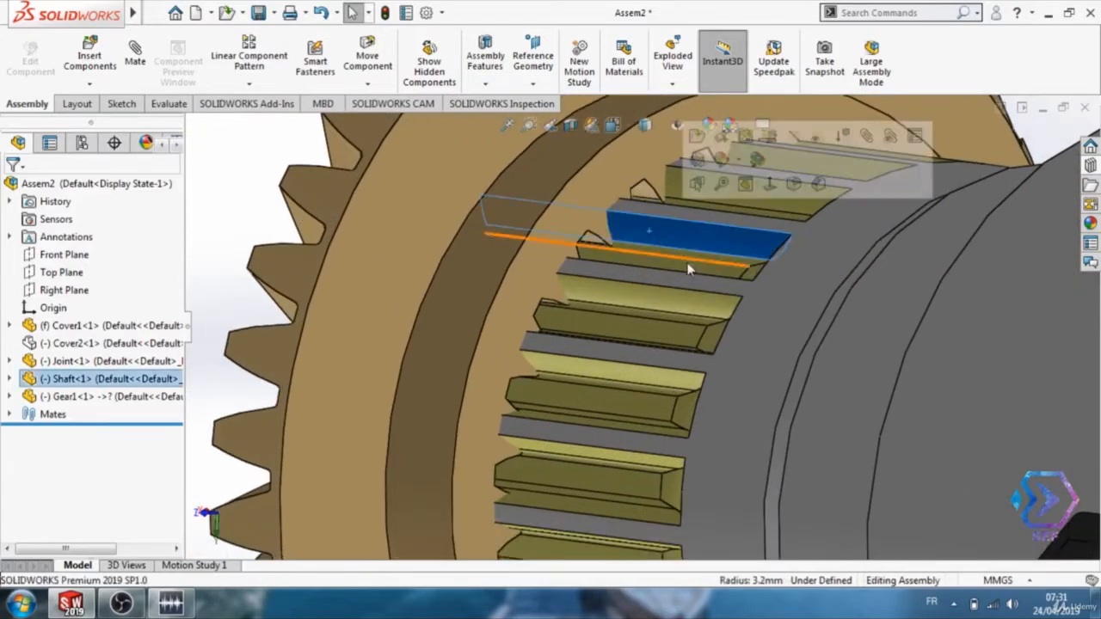
{"action": "middle_click_drag", "start_coordinate": [649, 234], "coordinate": [577, 304]}
{"action": "scroll", "coordinate": [886, 179], "scroll_direction": "down", "scroll_amount": 2}
{"action": "scroll", "coordinate": [899, 187], "scroll_direction": "up", "scroll_amount": 2}
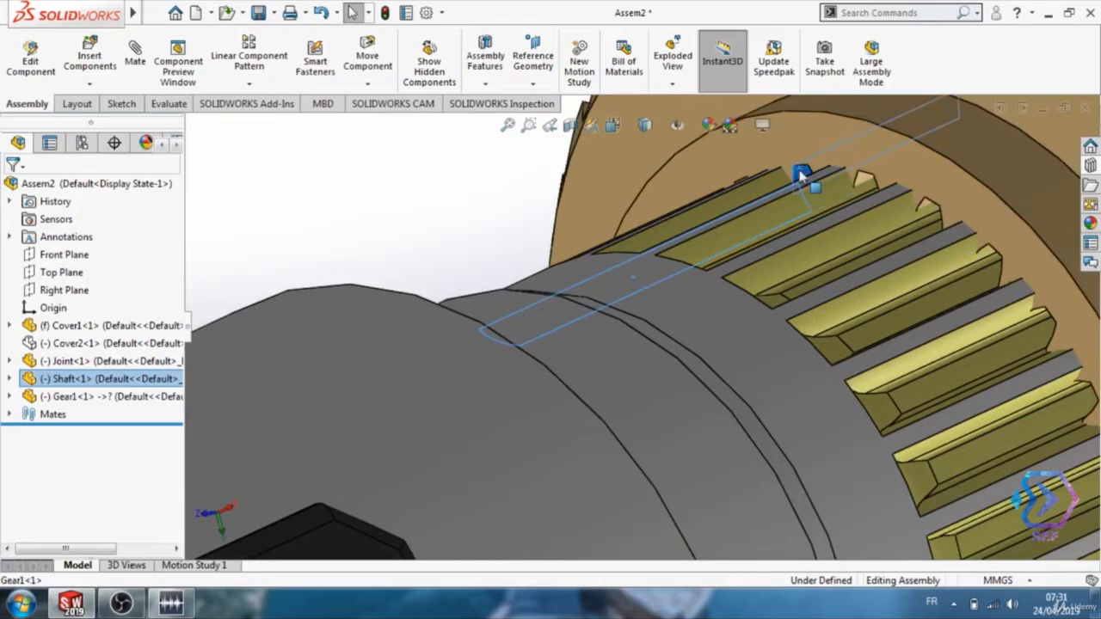
{"action": "left_click", "coordinate": [799, 177], "text": "ctrl"}
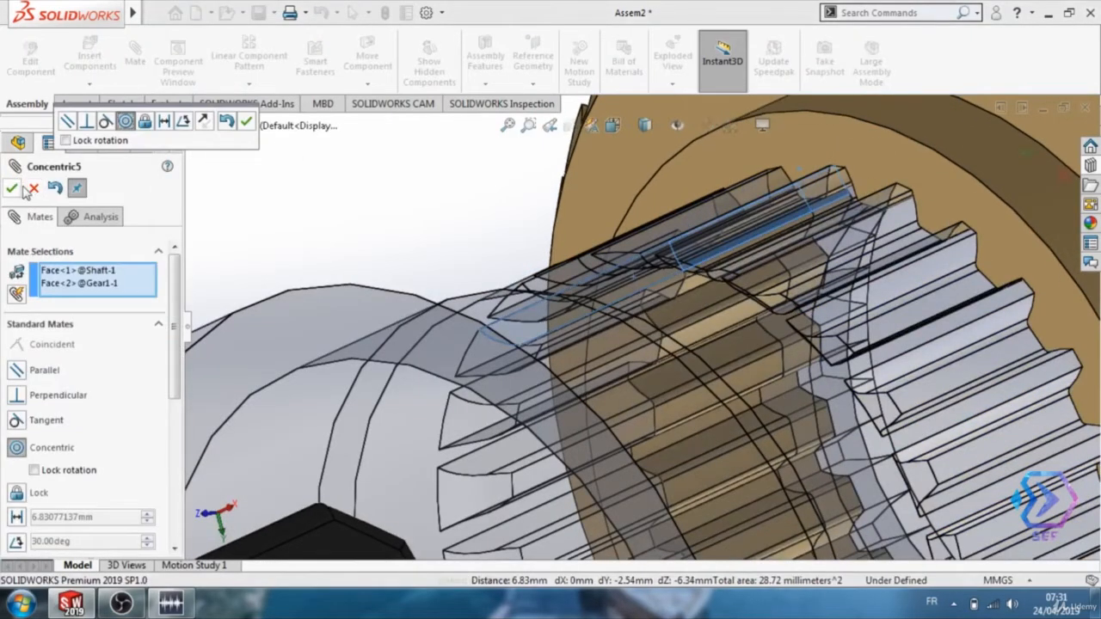
{"action": "left_click", "coordinate": [12, 188]}
{"action": "scroll", "coordinate": [885, 215], "scroll_direction": "down", "scroll_amount": 3}
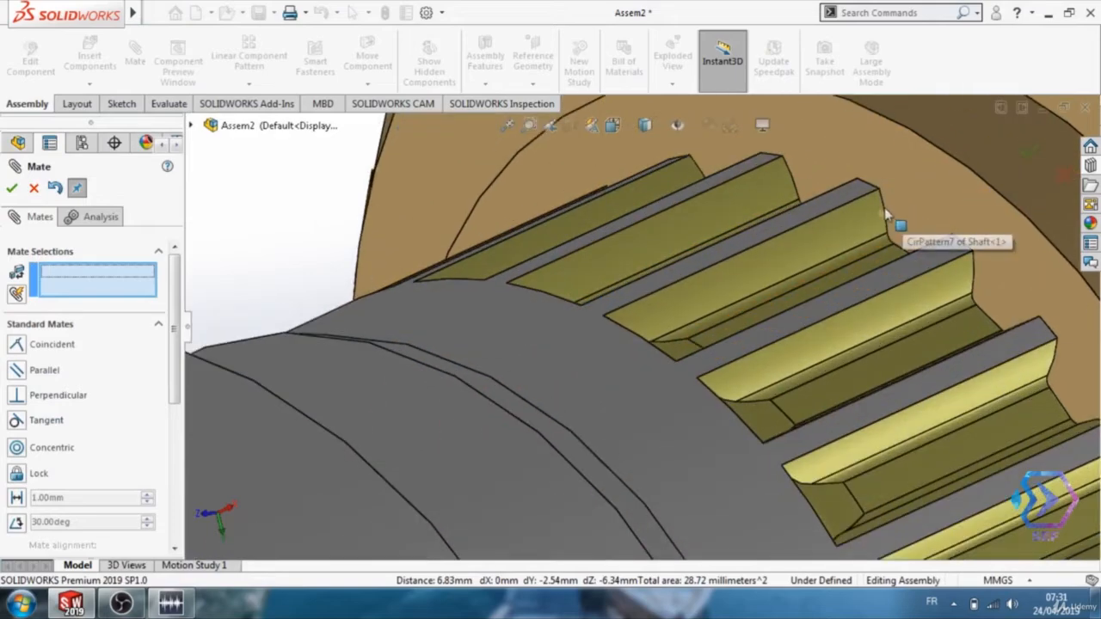
{"action": "scroll", "coordinate": [933, 271], "scroll_direction": "up", "scroll_amount": 5}
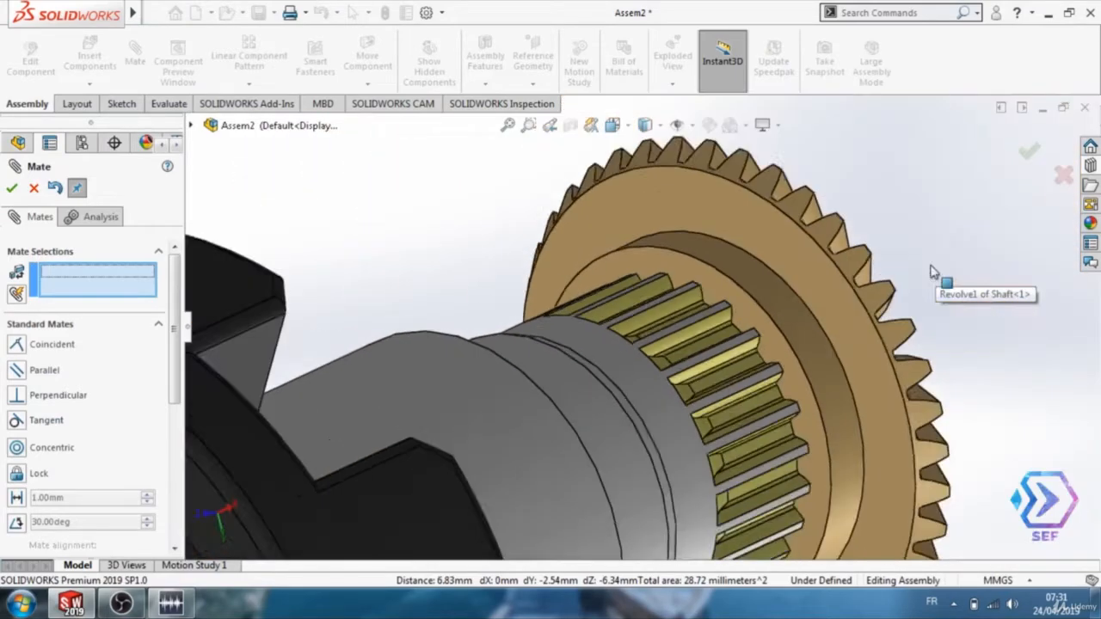
{"action": "key", "text": "Escape"}
Move the Shaft with Move Component in Free Drag mode to test its connection with Gear1
{"action": "left_click", "coordinate": [367, 60]}
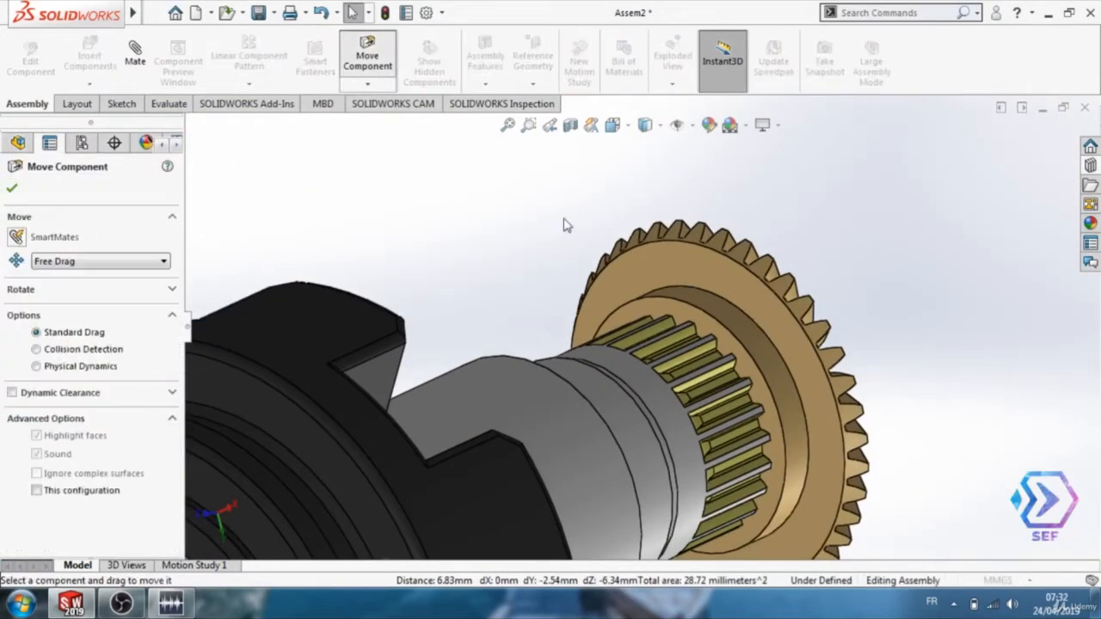
{"action": "left_click_drag", "start_coordinate": [509, 370], "coordinate": [671, 425]}
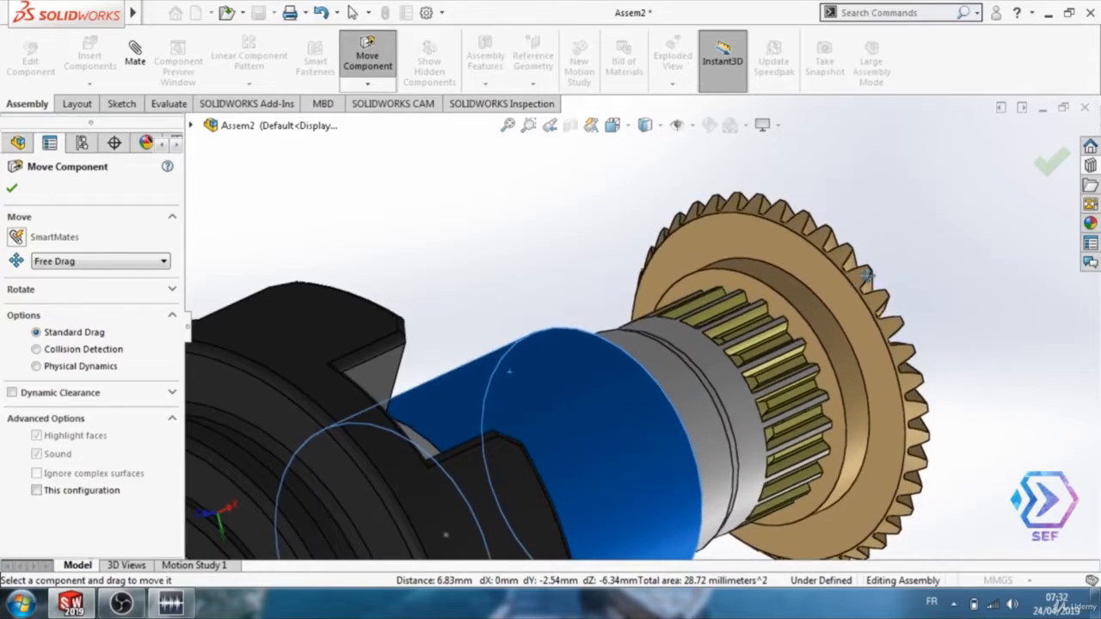
{"action": "left_click", "coordinate": [1047, 163]}
Show the hidden Cover2 component again and clear the selection
{"action": "right_click", "coordinate": [140, 341]}
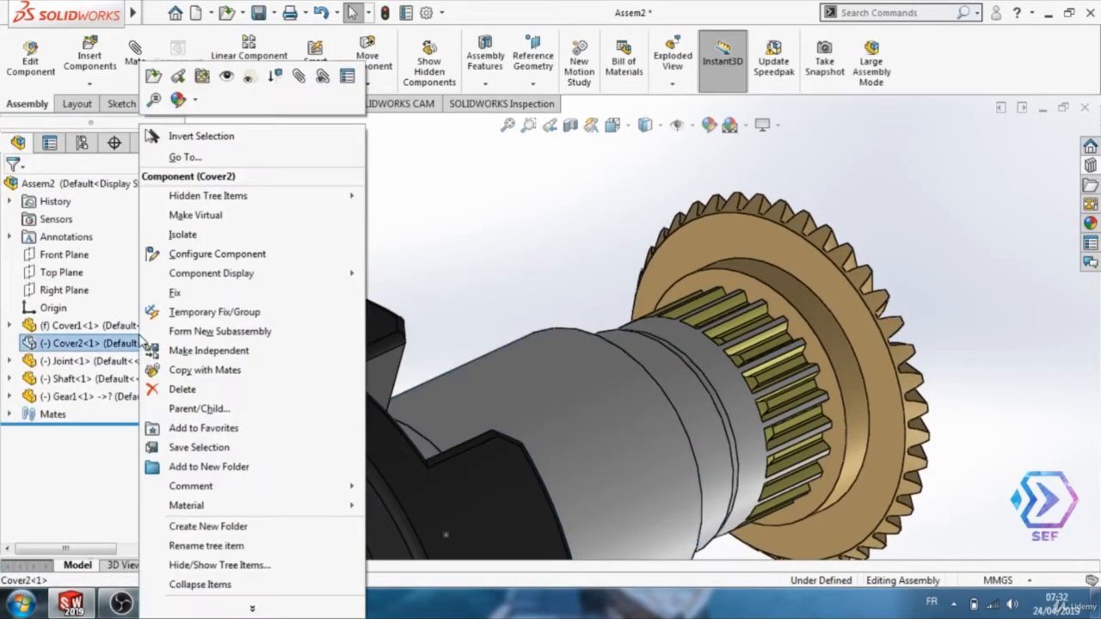
{"action": "left_click", "coordinate": [226, 77]}
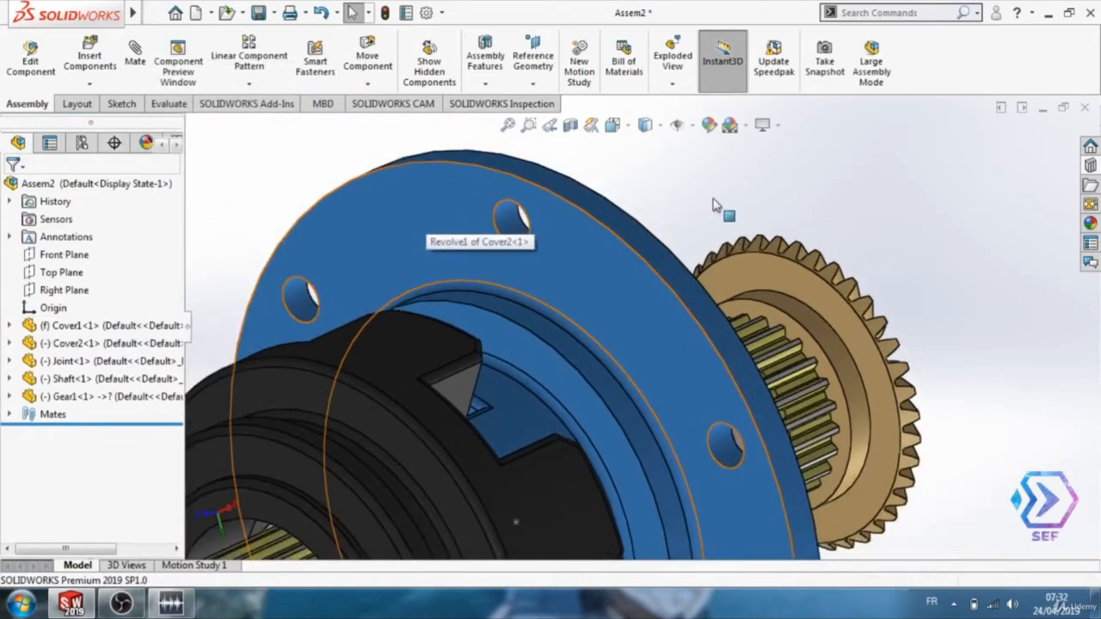
{"action": "left_click", "coordinate": [717, 206]}
{"action": "scroll", "coordinate": [715, 224], "scroll_direction": "up", "scroll_amount": 4}
{"action": "scroll", "coordinate": [705, 234], "scroll_direction": "up", "scroll_amount": 2}
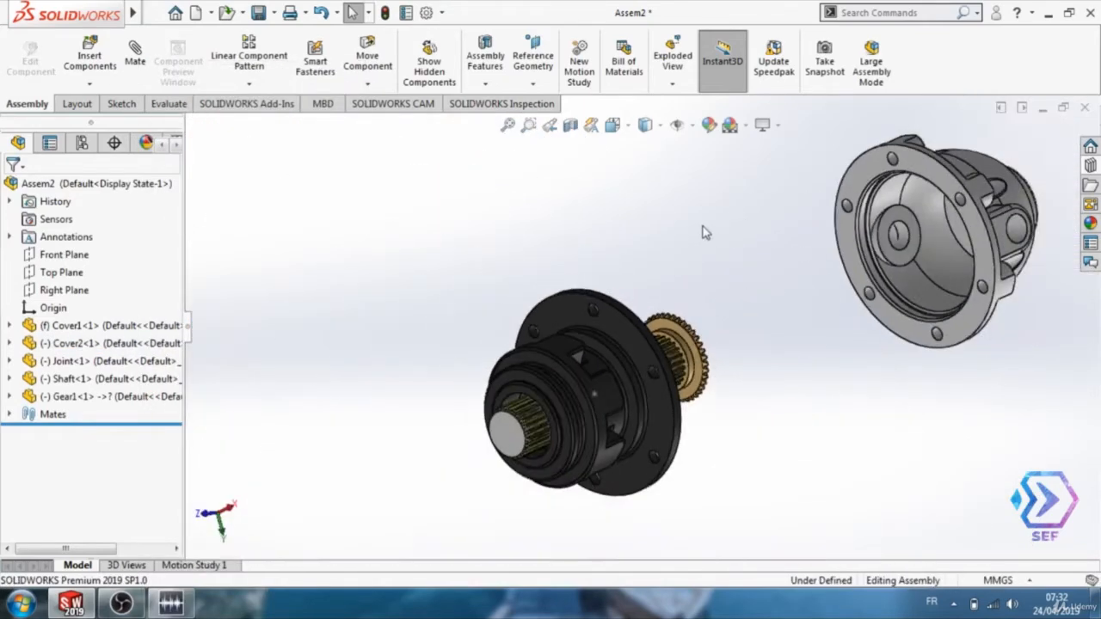
Move the joined Cover2 group to reposition it relative to Cover1
{"action": "middle_click_drag", "start_coordinate": [843, 377], "coordinate": [748, 438]}
{"action": "left_click_drag", "start_coordinate": [563, 387], "coordinate": [486, 397]}
{"action": "left_click", "coordinate": [775, 366]}
{"action": "middle_click_drag", "start_coordinate": [774, 366], "coordinate": [947, 306]}
Insert the Gear2 part from the Differential Gear Box folder and place it beside Cover1
{"action": "scroll", "coordinate": [947, 305], "scroll_direction": "down", "scroll_amount": 5}
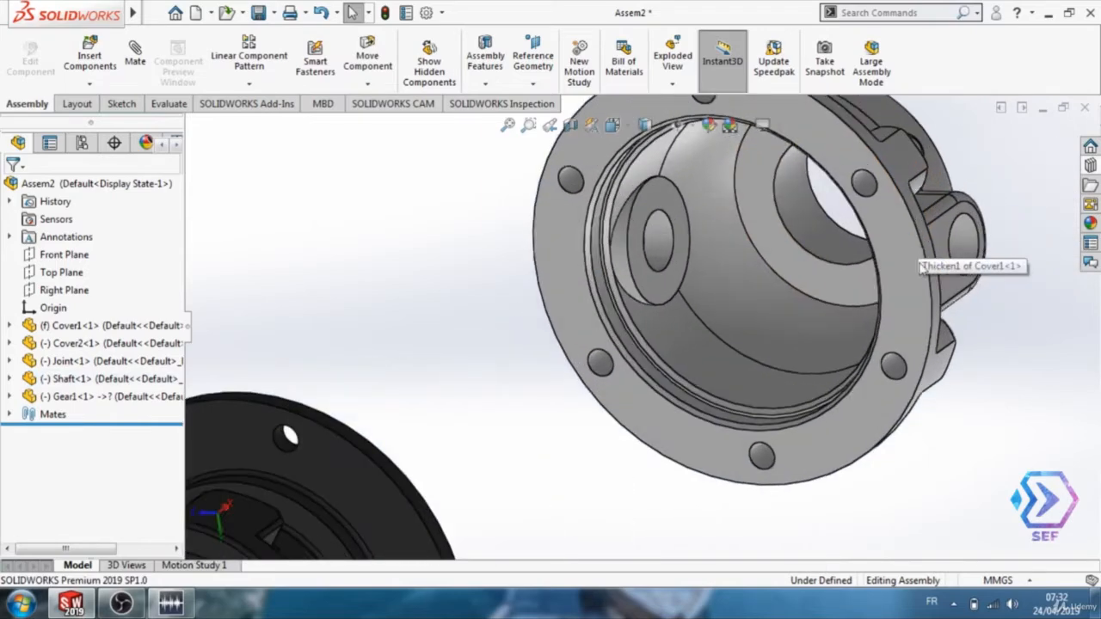
{"action": "middle_click_drag", "start_coordinate": [1037, 331], "coordinate": [940, 337], "text": "ctrl"}
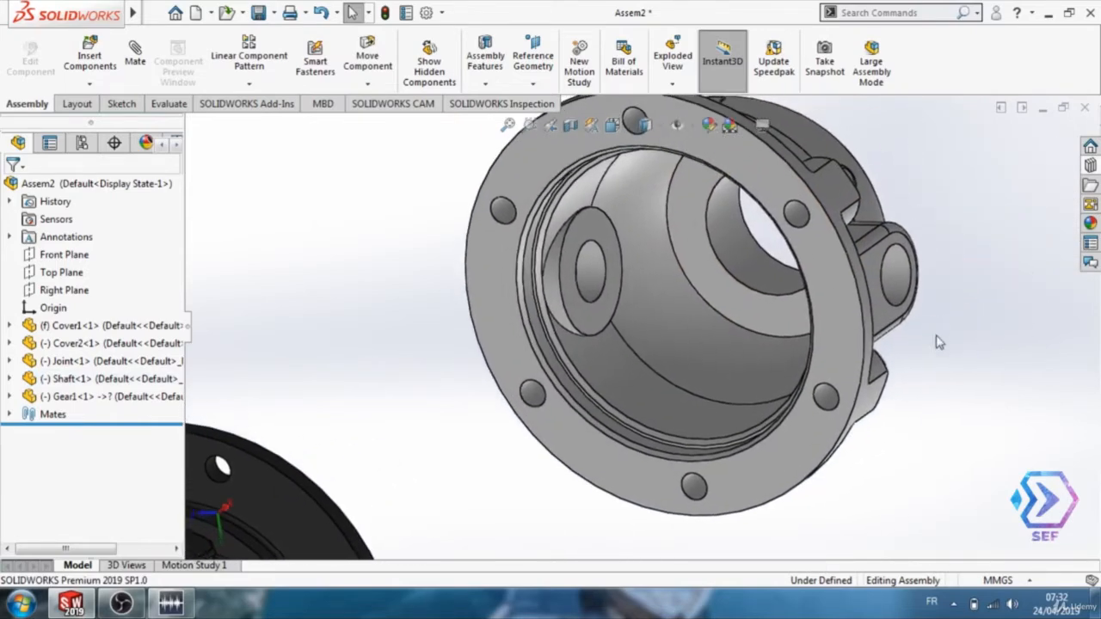
{"action": "left_click", "coordinate": [89, 56]}
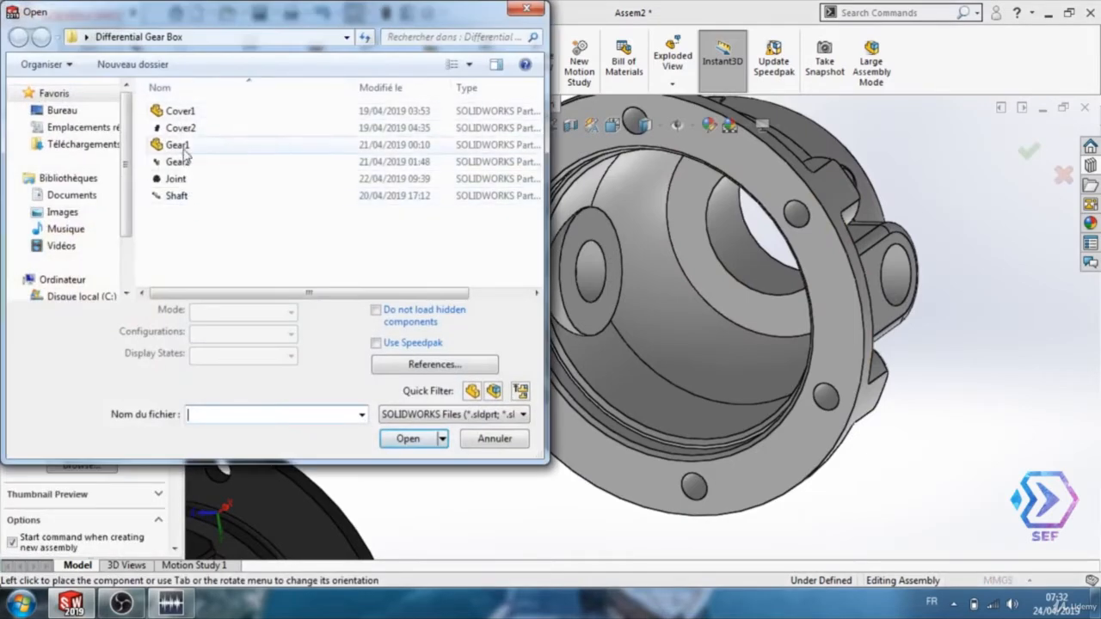
{"action": "left_click", "coordinate": [178, 162]}
{"action": "left_click", "coordinate": [408, 439]}
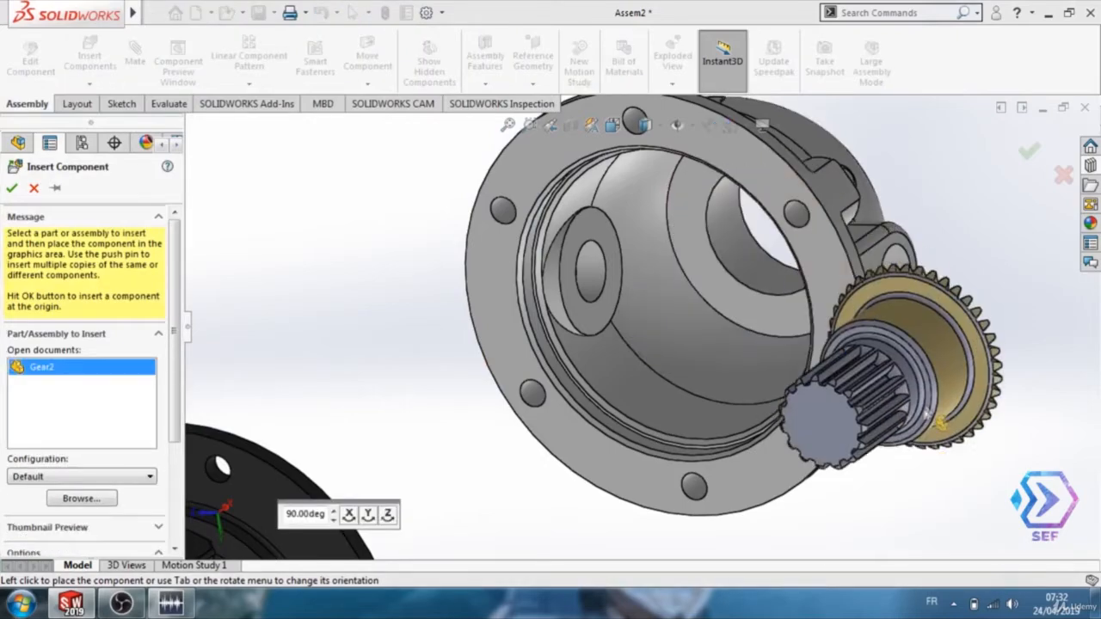
{"action": "left_click", "coordinate": [939, 402]}
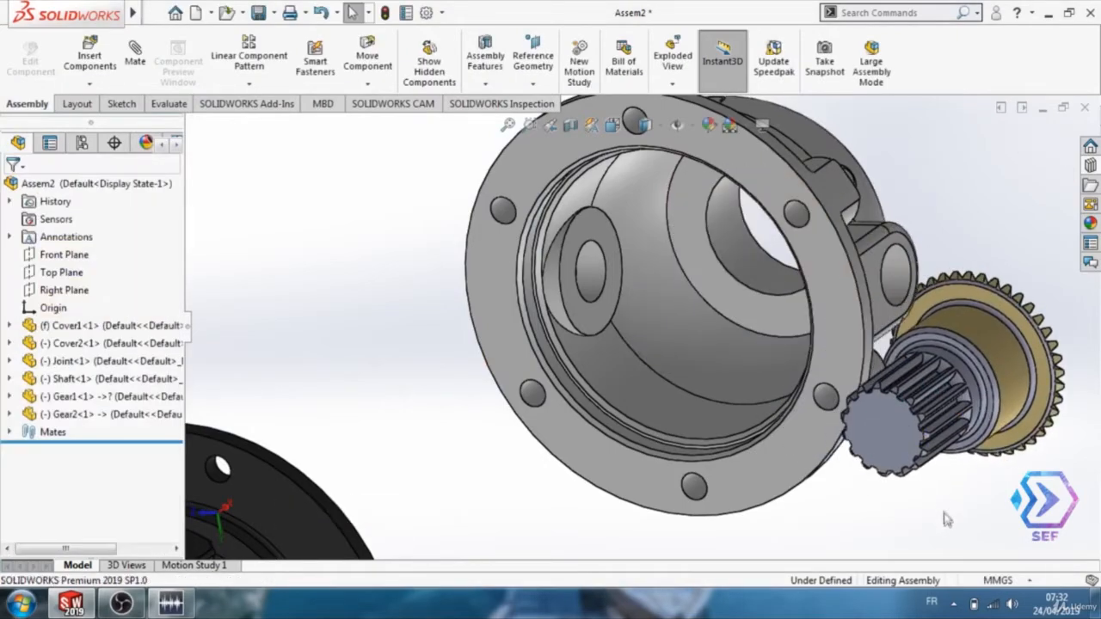
Add a concentric mate between Gear2's cylindrical face and Cover1's rear bore, with the mate alignment flipped
{"action": "scroll", "coordinate": [939, 509], "scroll_direction": "down", "scroll_amount": 1}
{"action": "scroll", "coordinate": [939, 509], "scroll_direction": "up", "scroll_amount": 2}
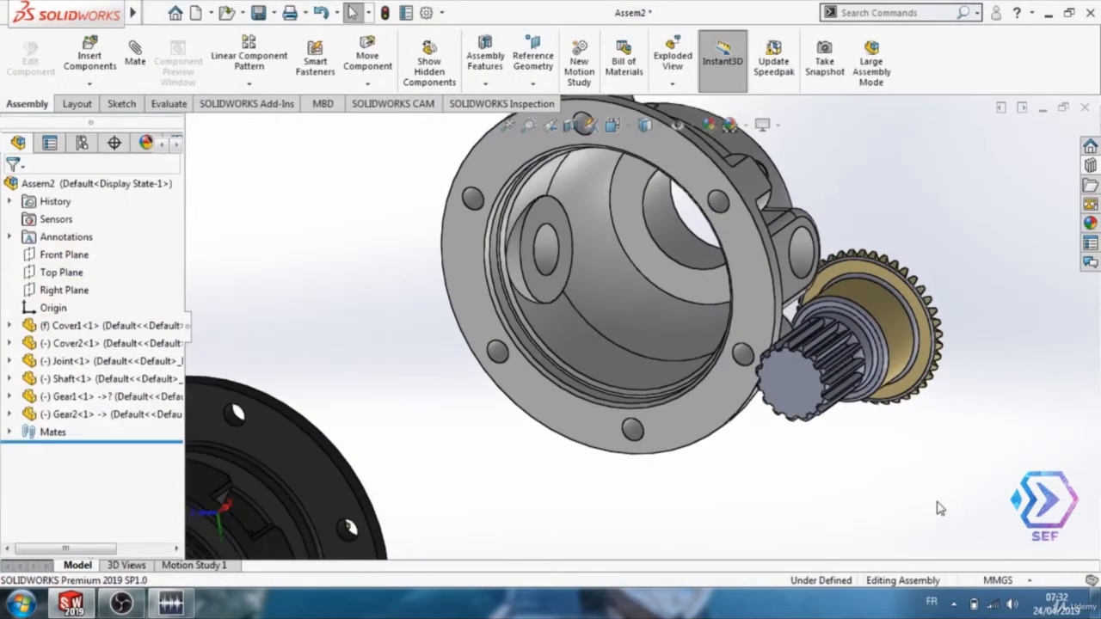
{"action": "left_click", "coordinate": [899, 333]}
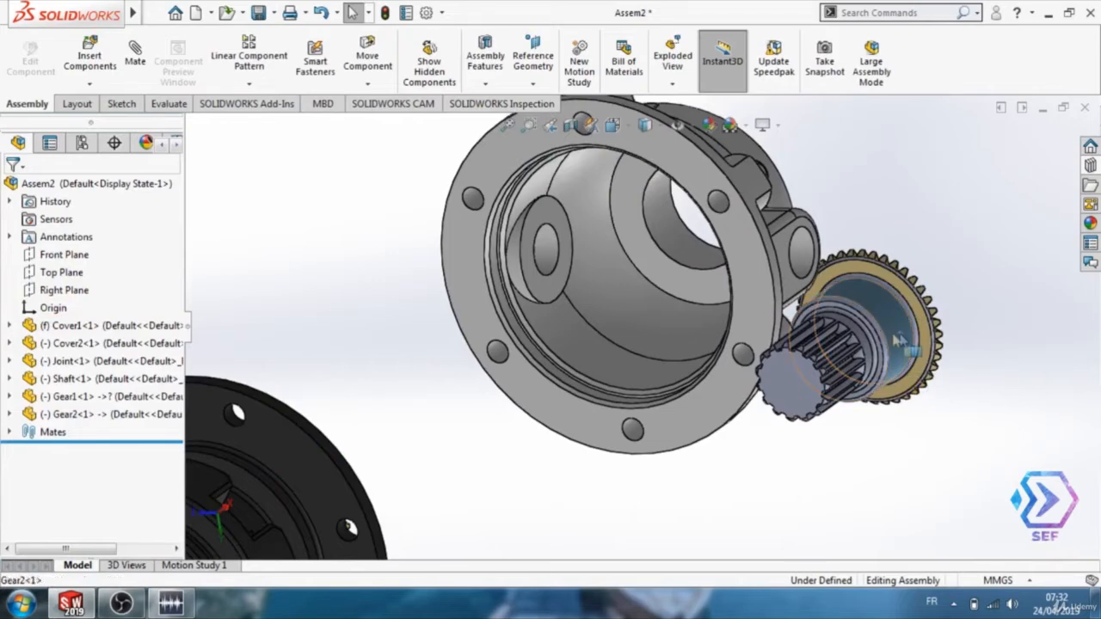
{"action": "left_click", "coordinate": [665, 230], "text": "ctrl"}
{"action": "left_click", "coordinate": [131, 80]}
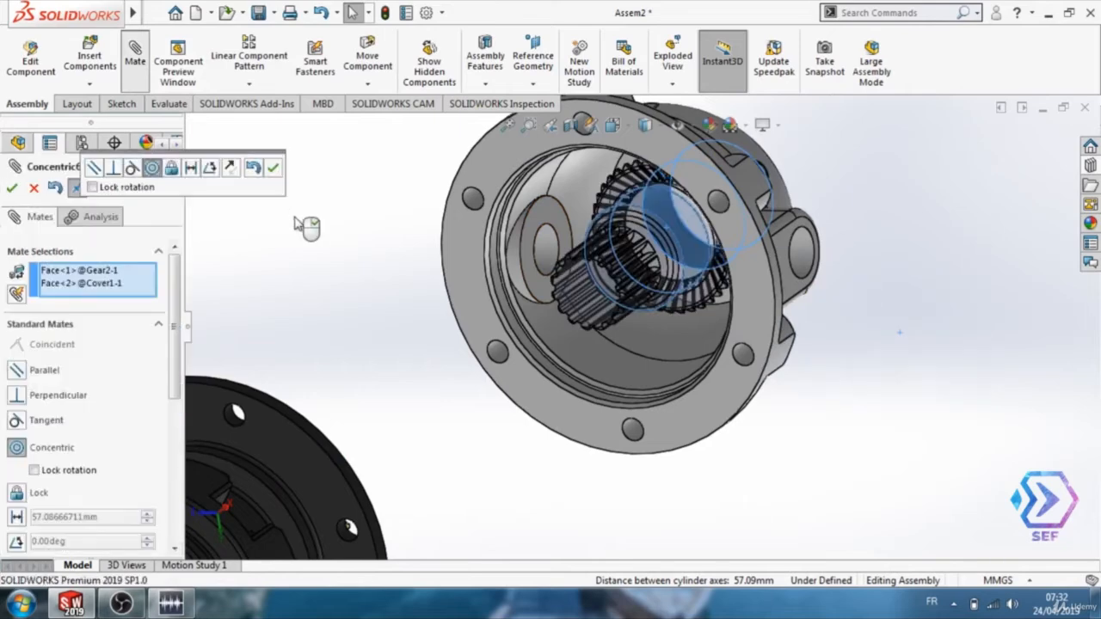
{"action": "left_click", "coordinate": [232, 174]}
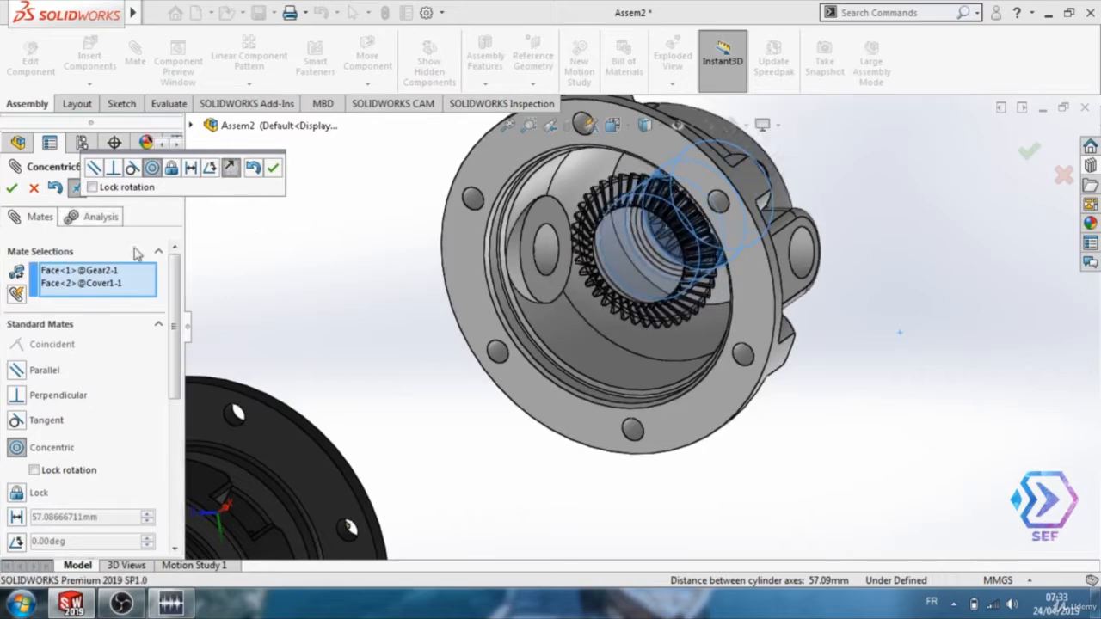
{"action": "left_click", "coordinate": [13, 189]}
Place a straight bevel gear from the Toolbox ISO Power Transmission gears into the assembly beside Cover1
{"action": "scroll", "coordinate": [422, 404], "scroll_direction": "up", "scroll_amount": 2}
{"action": "middle_click_drag", "start_coordinate": [480, 478], "coordinate": [456, 497]}
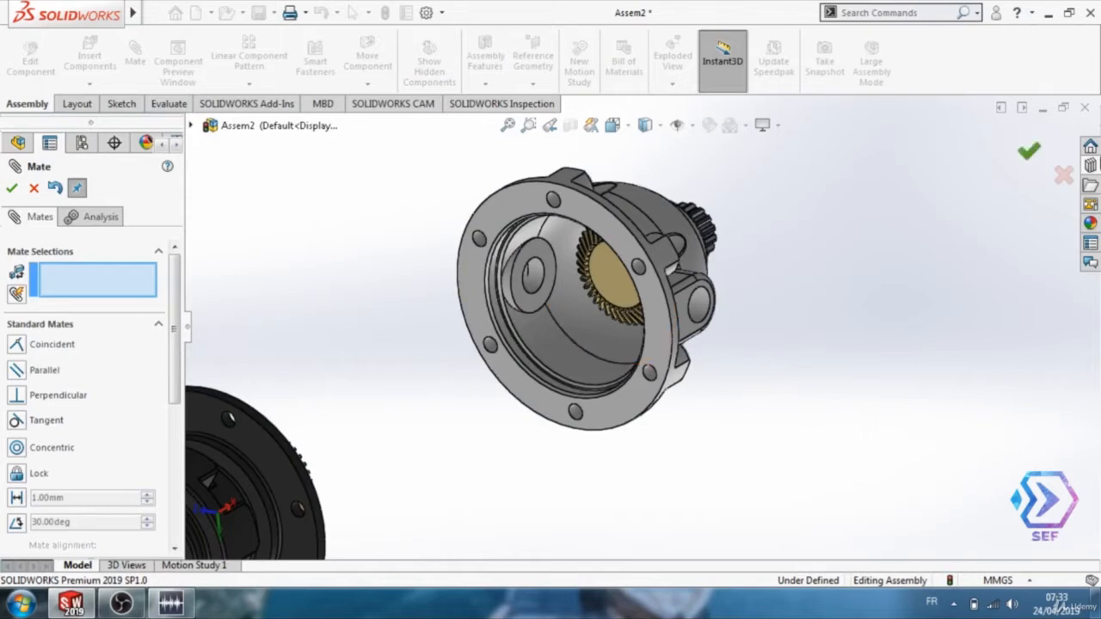
{"action": "left_click", "coordinate": [1090, 166]}
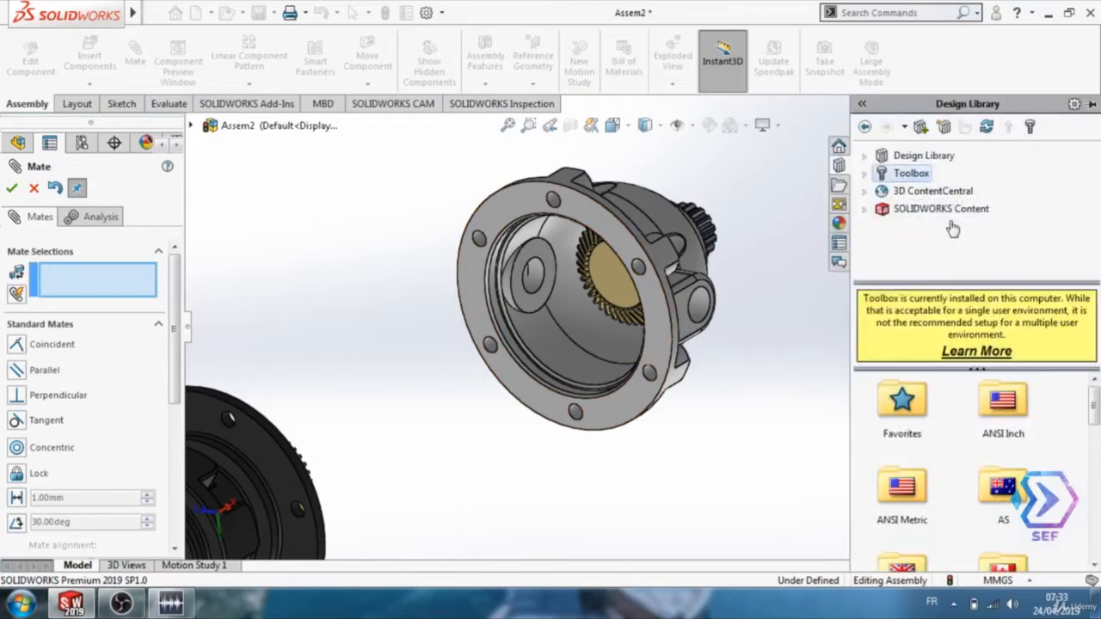
{"action": "scroll", "coordinate": [928, 199], "scroll_direction": "down", "scroll_amount": 3}
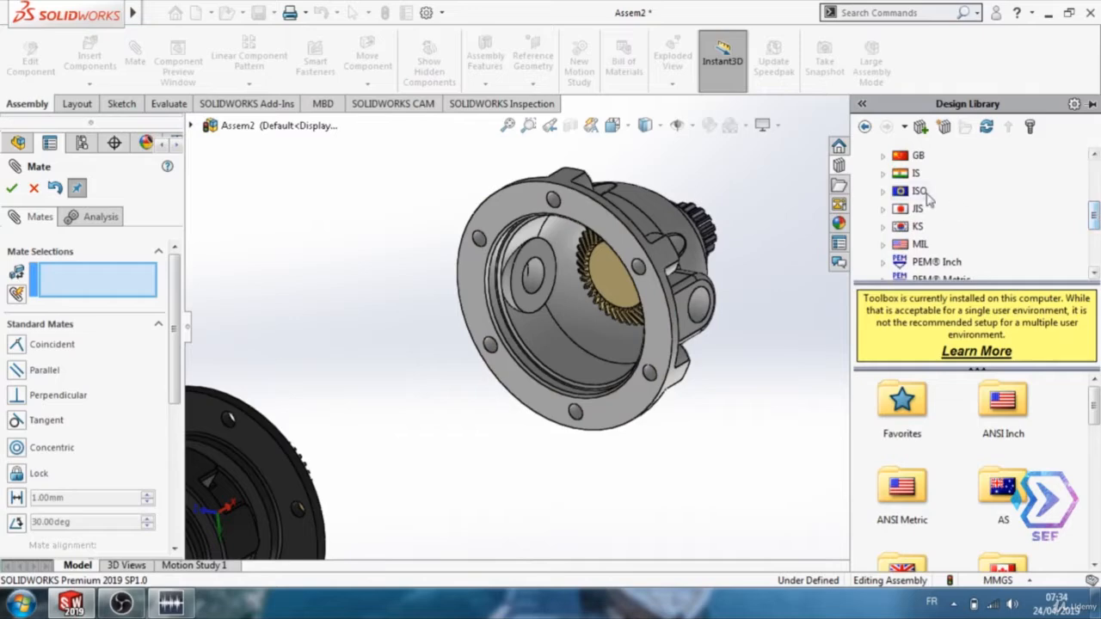
{"action": "left_click", "coordinate": [918, 190]}
{"action": "scroll", "coordinate": [929, 200], "scroll_direction": "down", "scroll_amount": 1}
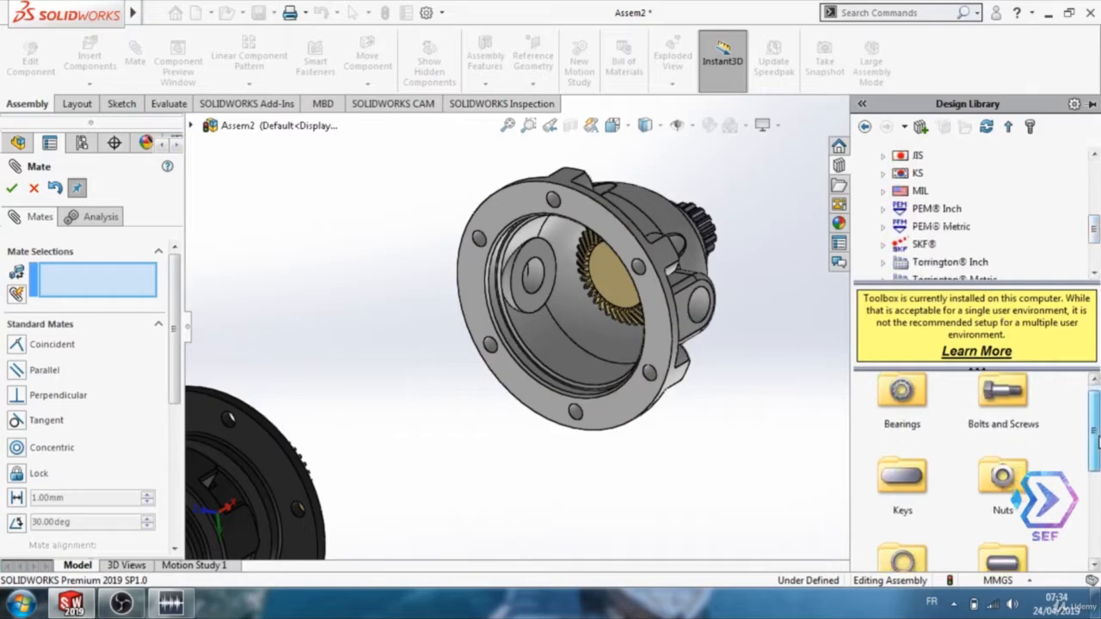
{"action": "scroll", "coordinate": [1075, 444], "scroll_direction": "down", "scroll_amount": 3}
{"action": "double_click", "coordinate": [894, 477]}
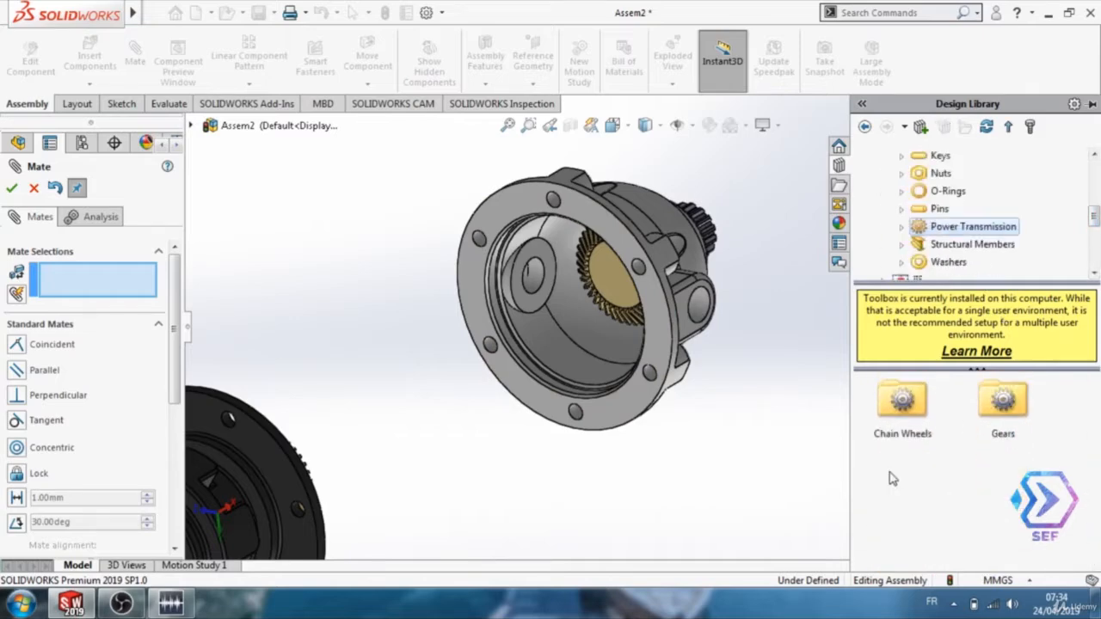
{"action": "double_click", "coordinate": [1003, 404]}
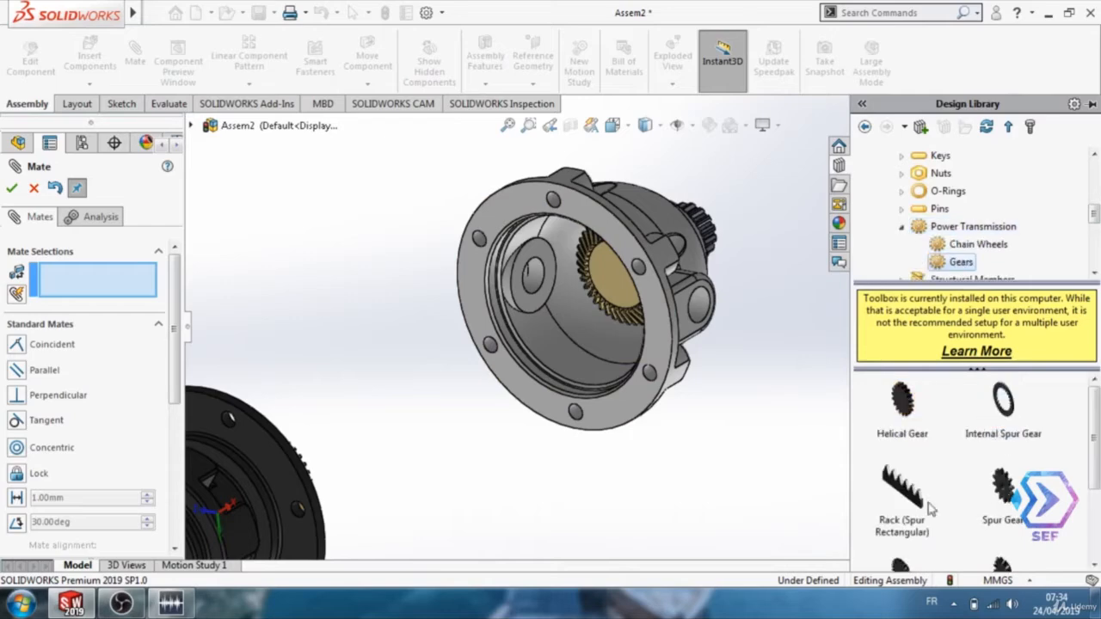
{"action": "scroll", "coordinate": [928, 509], "scroll_direction": "down", "scroll_amount": 3}
{"action": "left_click_drag", "start_coordinate": [901, 443], "coordinate": [724, 465]}
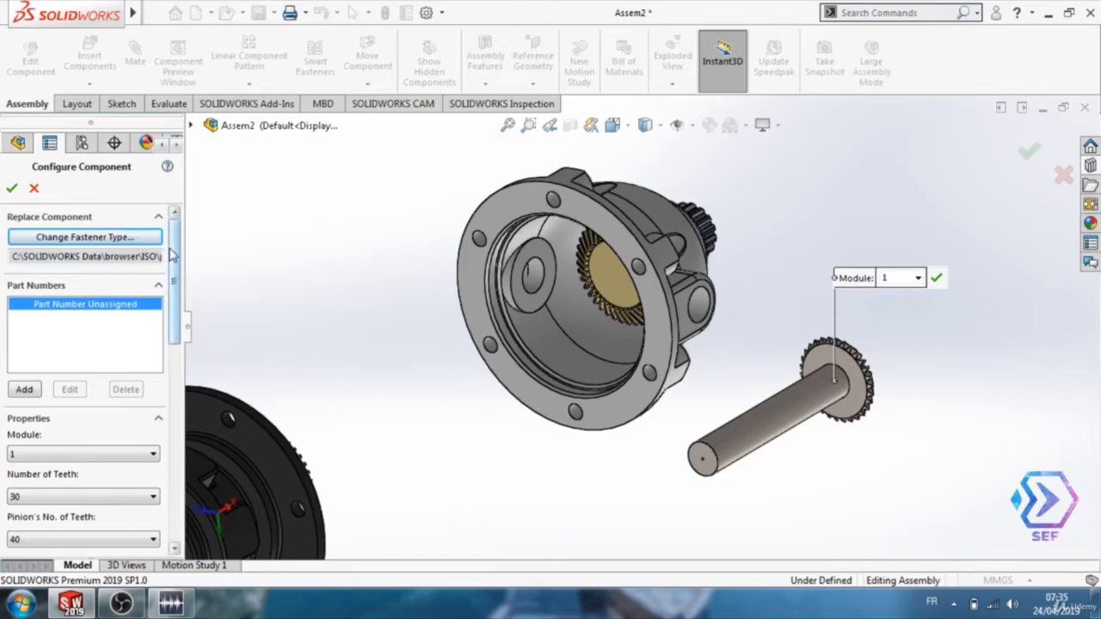
Configure the bevel gear with module 1, 30 teeth, 40 pinion teeth, face width 8, hub diameter 13 and mounting distance 100, and place a second copy
{"action": "left_click_drag", "start_coordinate": [172, 253], "coordinate": [182, 320]}
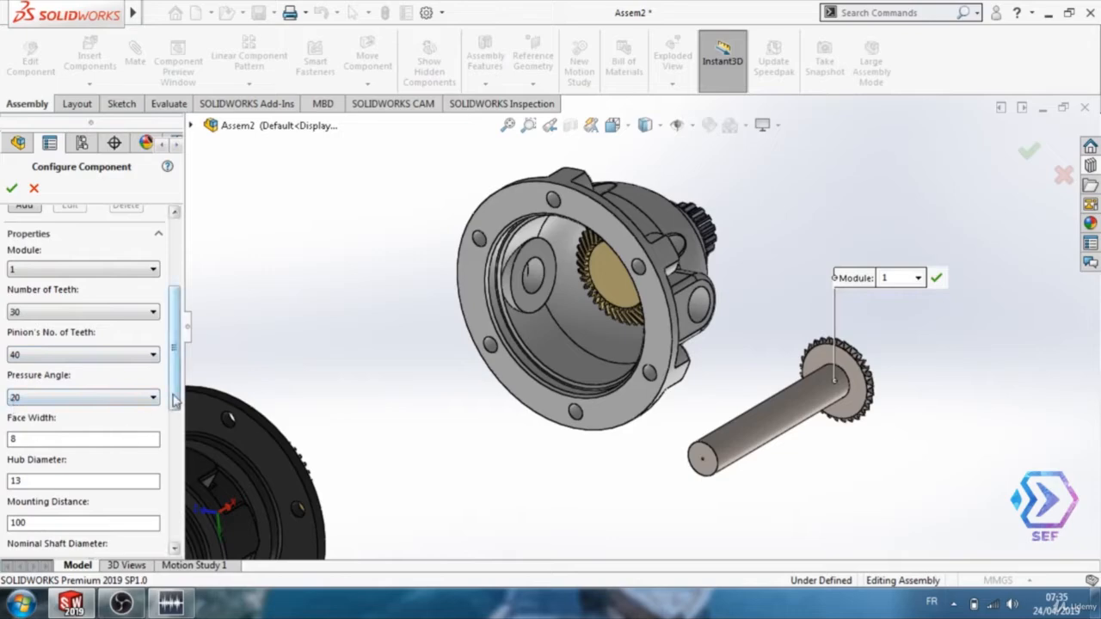
{"action": "scroll", "coordinate": [131, 430], "scroll_direction": "down", "scroll_amount": 3}
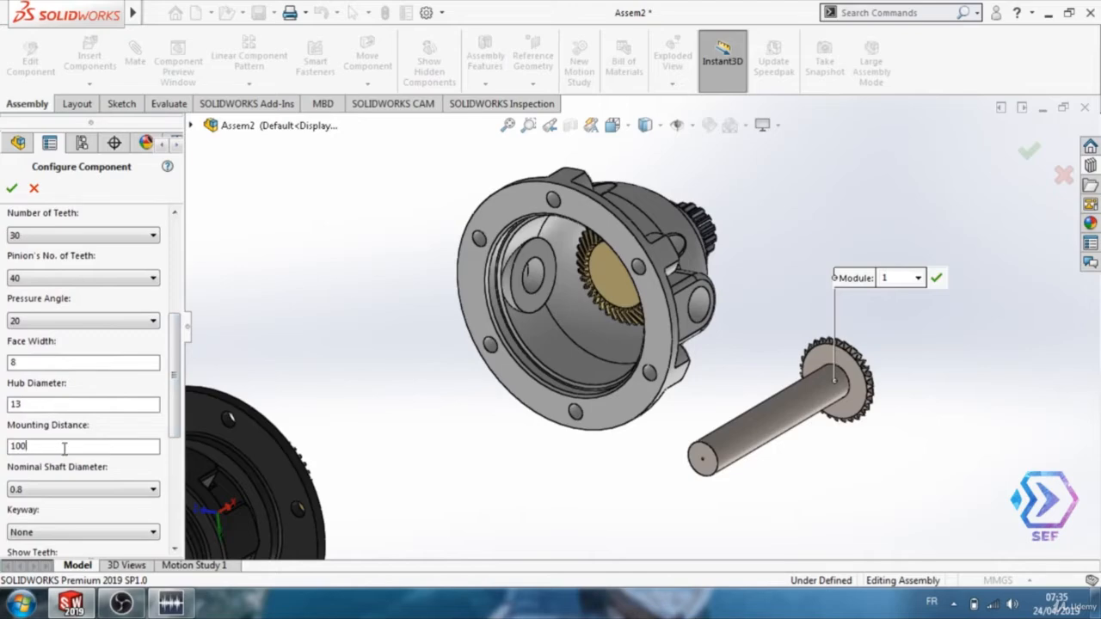
{"action": "scroll", "coordinate": [177, 409], "scroll_direction": "down", "scroll_amount": 6}
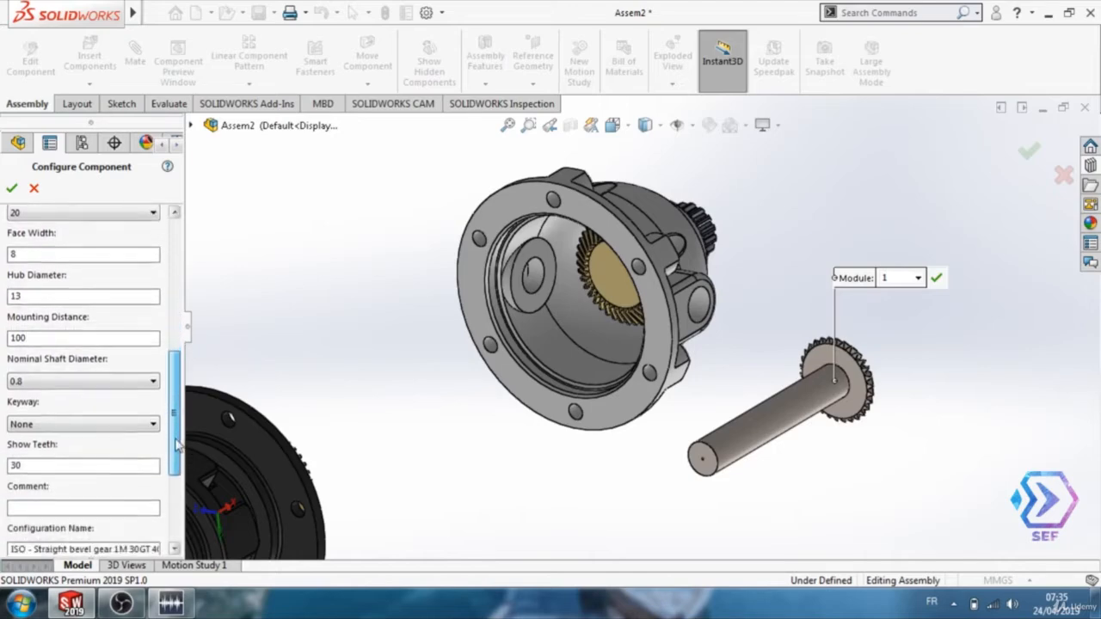
{"action": "left_click", "coordinate": [12, 194]}
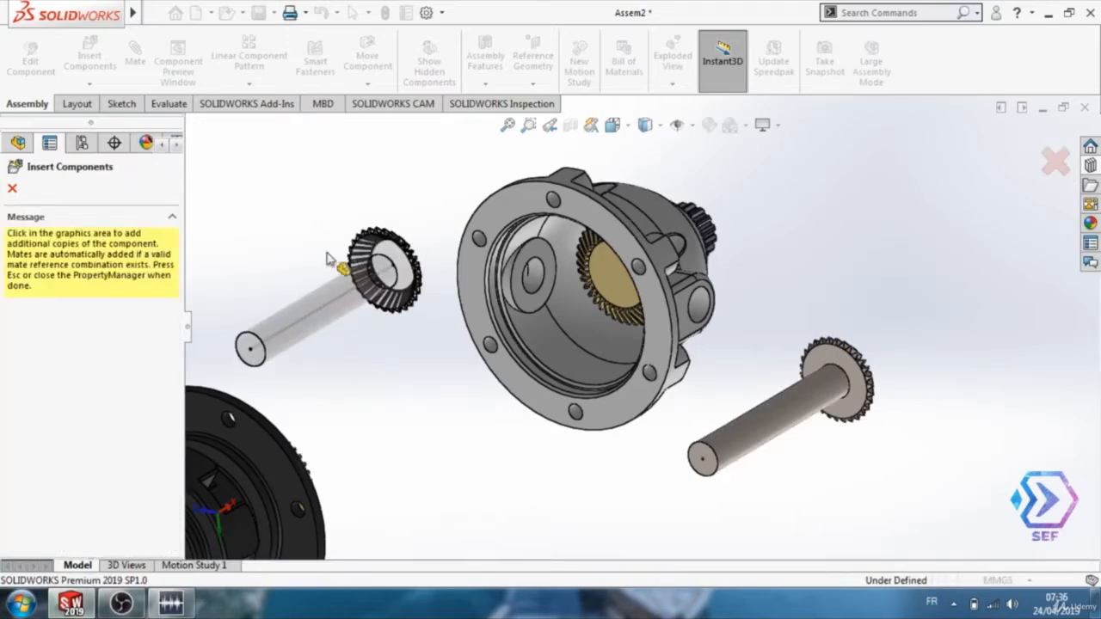
{"action": "left_click", "coordinate": [335, 274]}
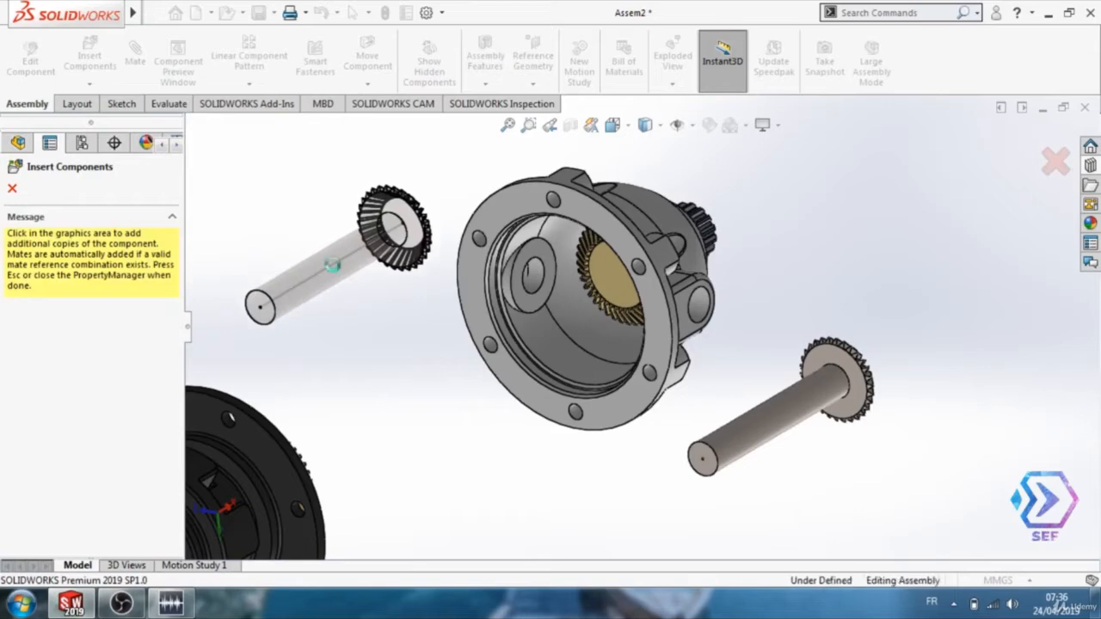
{"action": "left_click", "coordinate": [12, 189]}
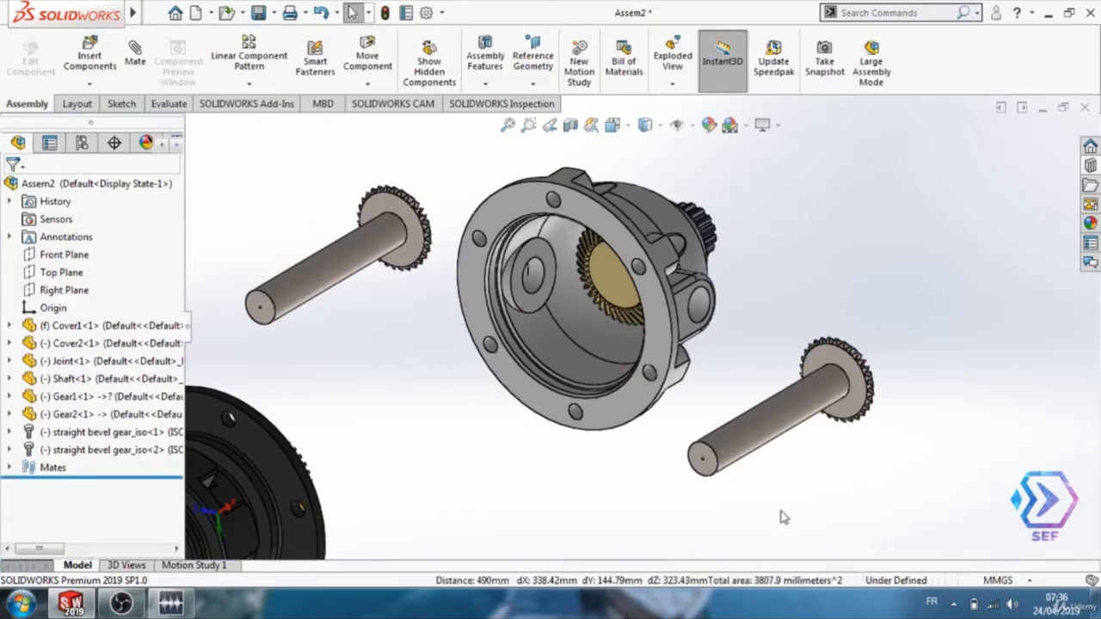
Add a concentric mate between the first bevel gear's hub and Cover1's side hole, with the mate alignment flipped
{"action": "left_click", "coordinate": [758, 425]}
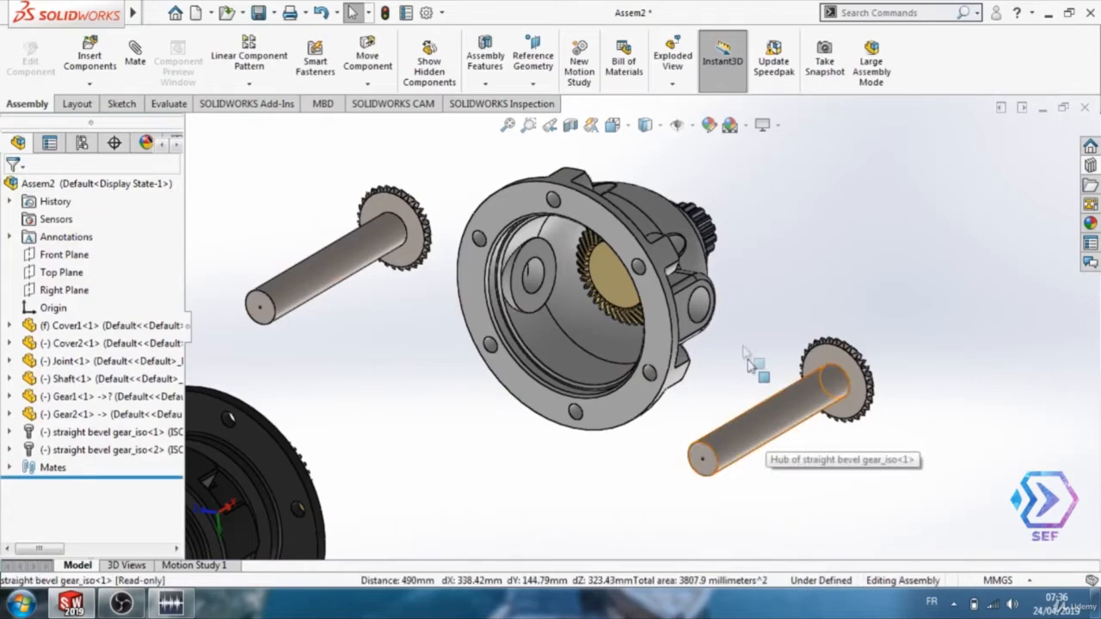
{"action": "left_click", "coordinate": [699, 305]}
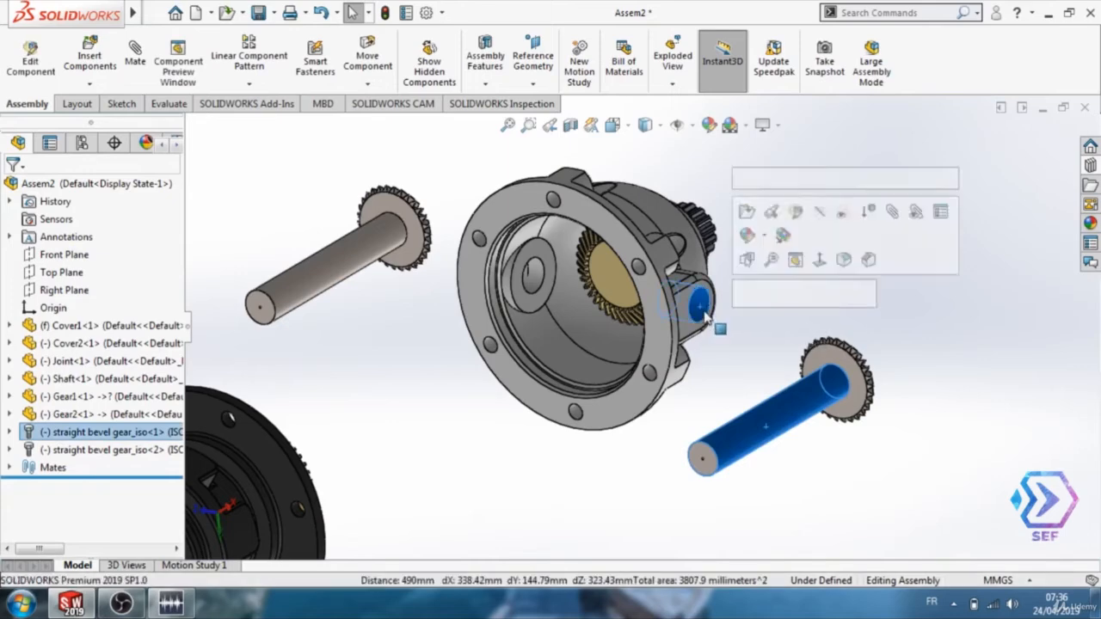
{"action": "left_click", "coordinate": [138, 67]}
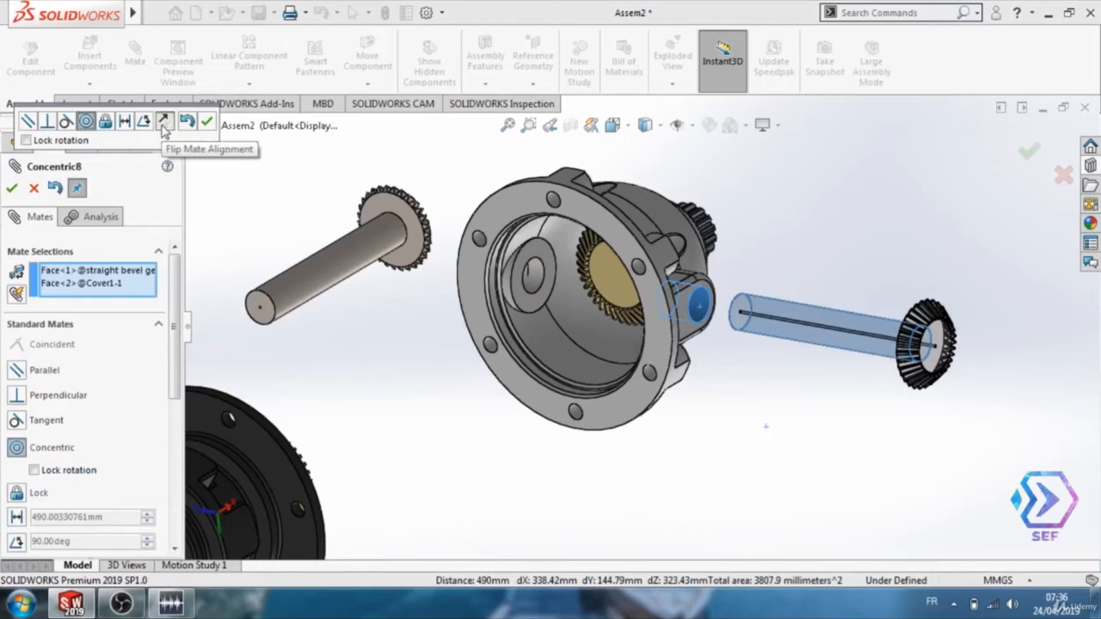
{"action": "left_click", "coordinate": [166, 126]}
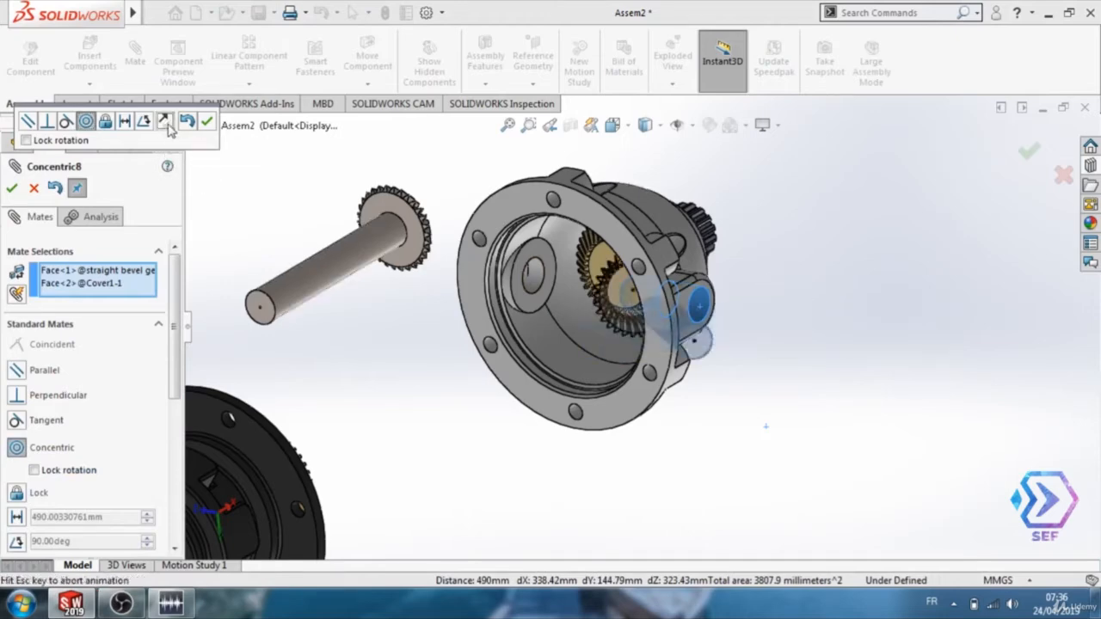
{"action": "left_click", "coordinate": [14, 189]}
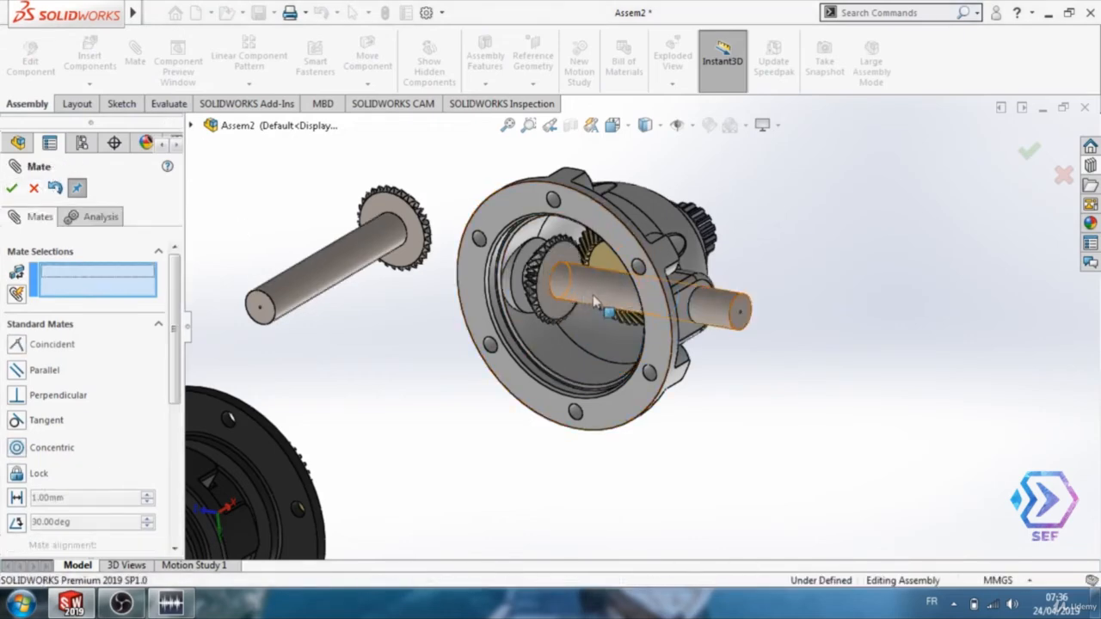
Slide the mated bevel gear along Cover1's side hole to sit against Gear2's teeth, and inspect how the two gears meet
{"action": "left_click_drag", "start_coordinate": [593, 301], "coordinate": [686, 347]}
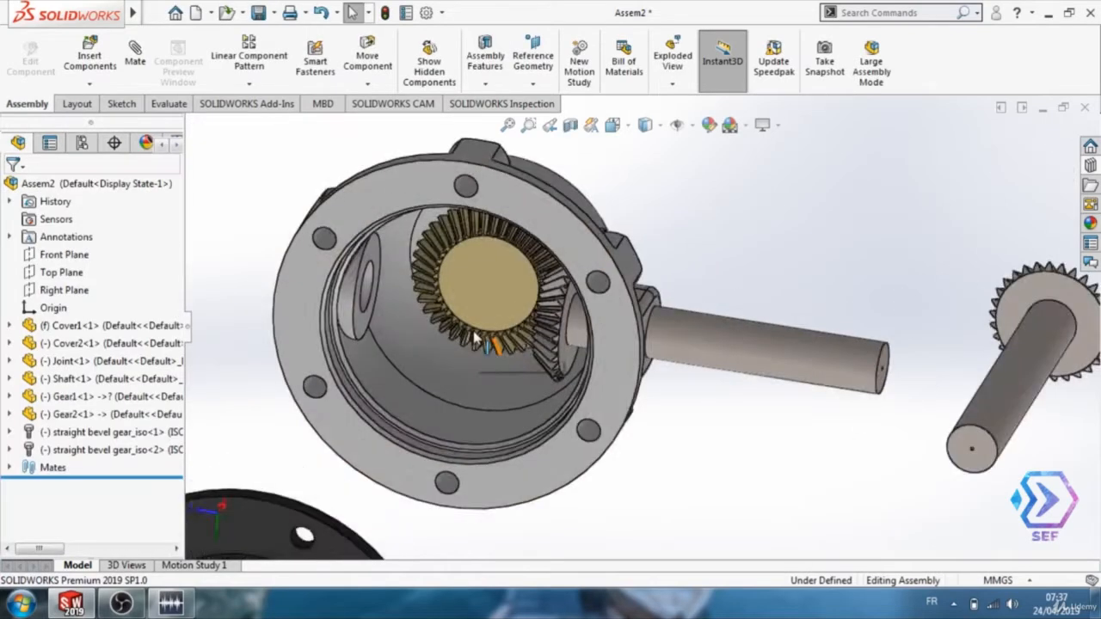
{"action": "scroll", "coordinate": [474, 364], "scroll_direction": "down", "scroll_amount": 3}
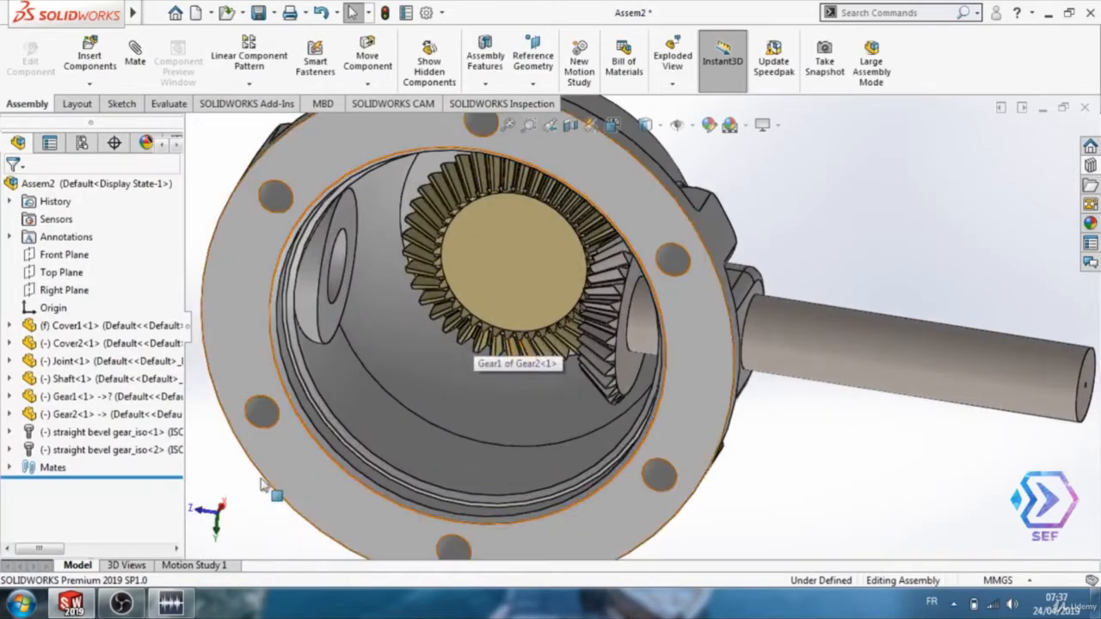
{"action": "middle_click_drag", "start_coordinate": [209, 470], "coordinate": [327, 421]}
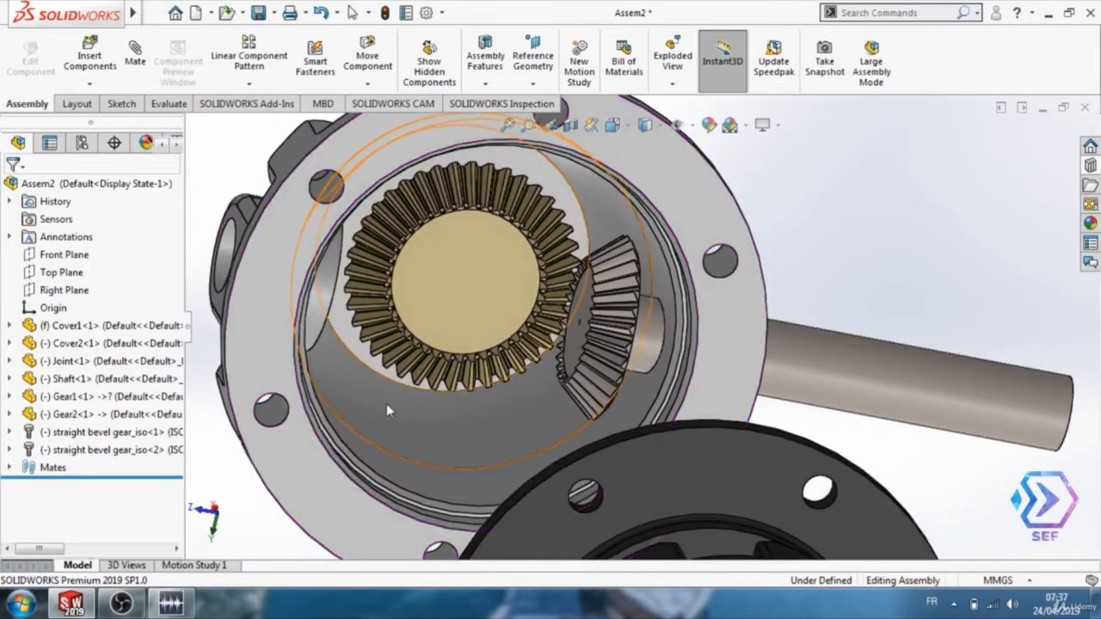
{"action": "scroll", "coordinate": [459, 342], "scroll_direction": "down", "scroll_amount": 3}
{"action": "scroll", "coordinate": [459, 342], "scroll_direction": "up", "scroll_amount": 3}
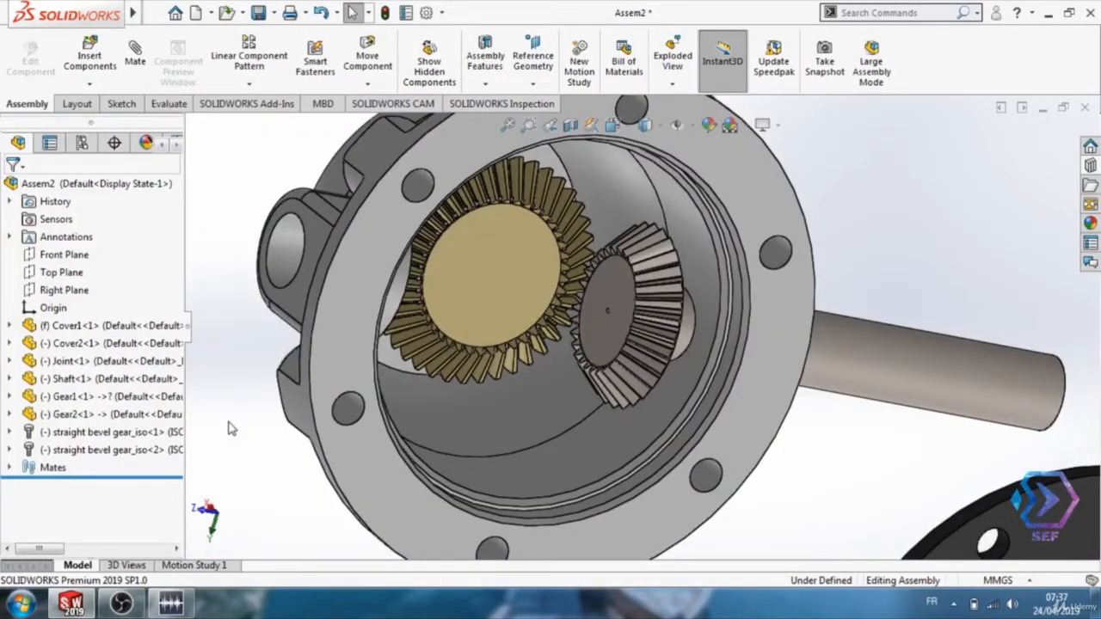
Show the BasProSke sketch of the Base-Revolve feature in the first straight bevel gear
{"action": "left_click", "coordinate": [10, 432]}
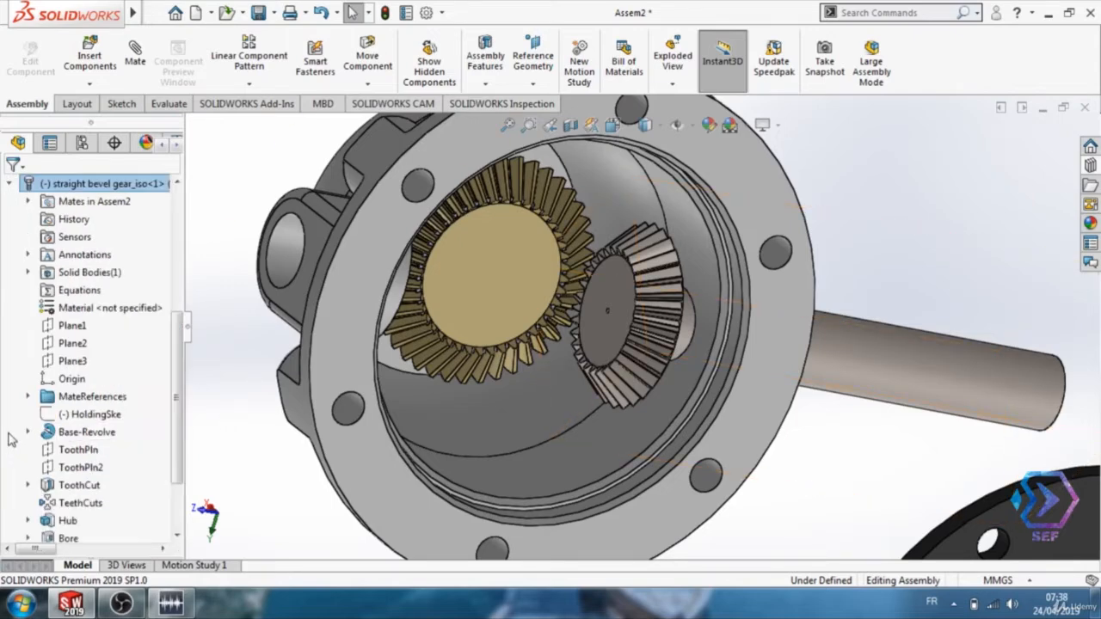
{"action": "scroll", "coordinate": [180, 374], "scroll_direction": "down", "scroll_amount": 1}
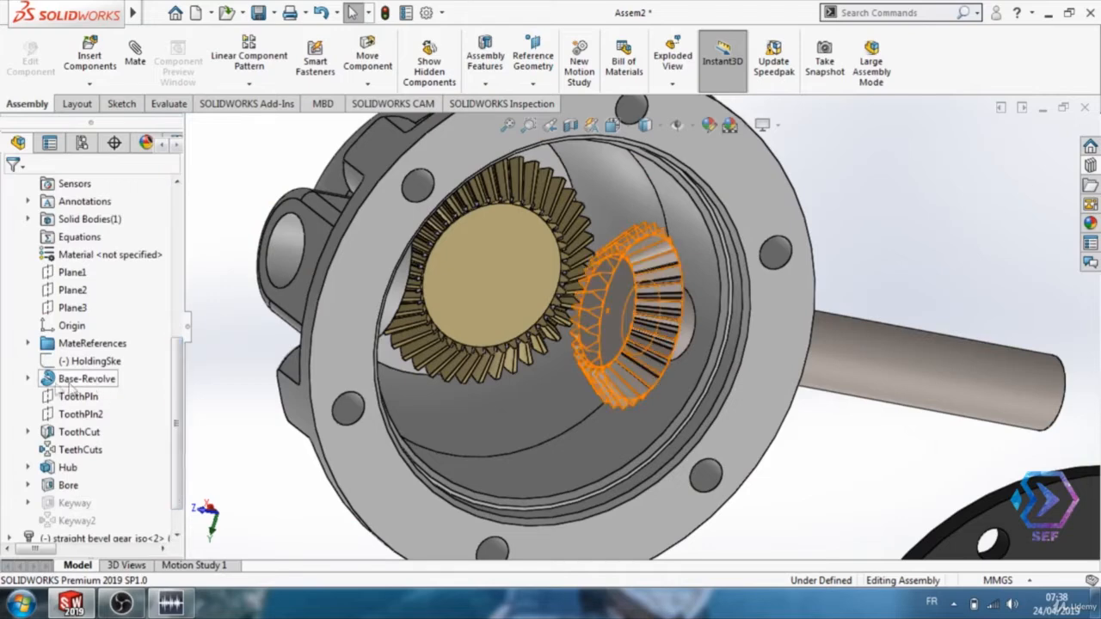
{"action": "left_click", "coordinate": [28, 378]}
{"action": "left_click", "coordinate": [79, 396]}
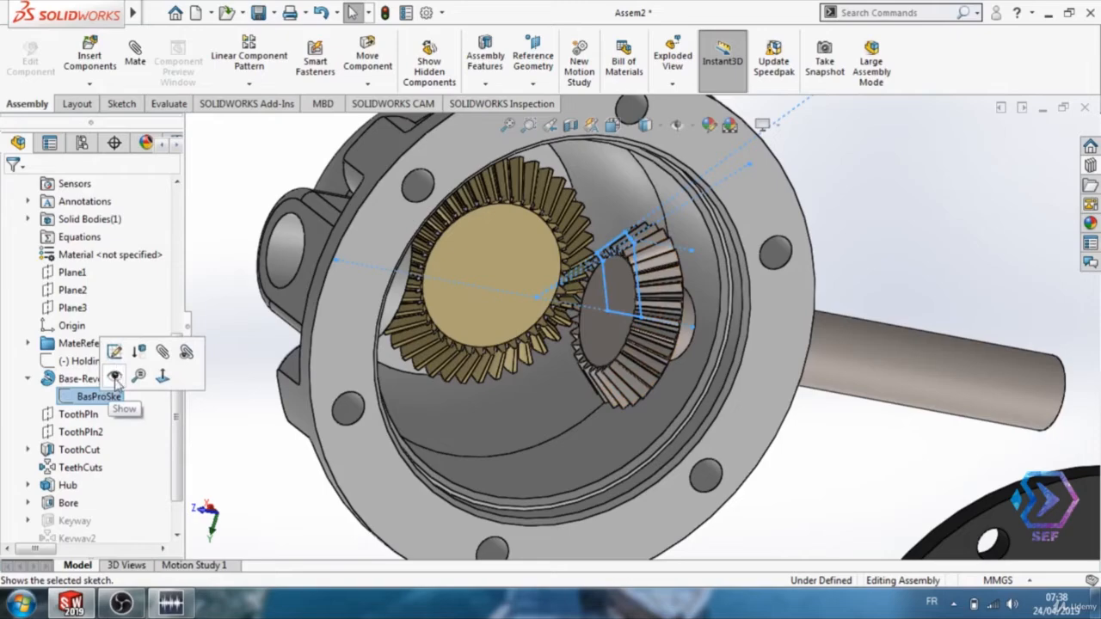
{"action": "left_click", "coordinate": [116, 379]}
{"action": "scroll", "coordinate": [559, 293], "scroll_direction": "down", "scroll_amount": 3}
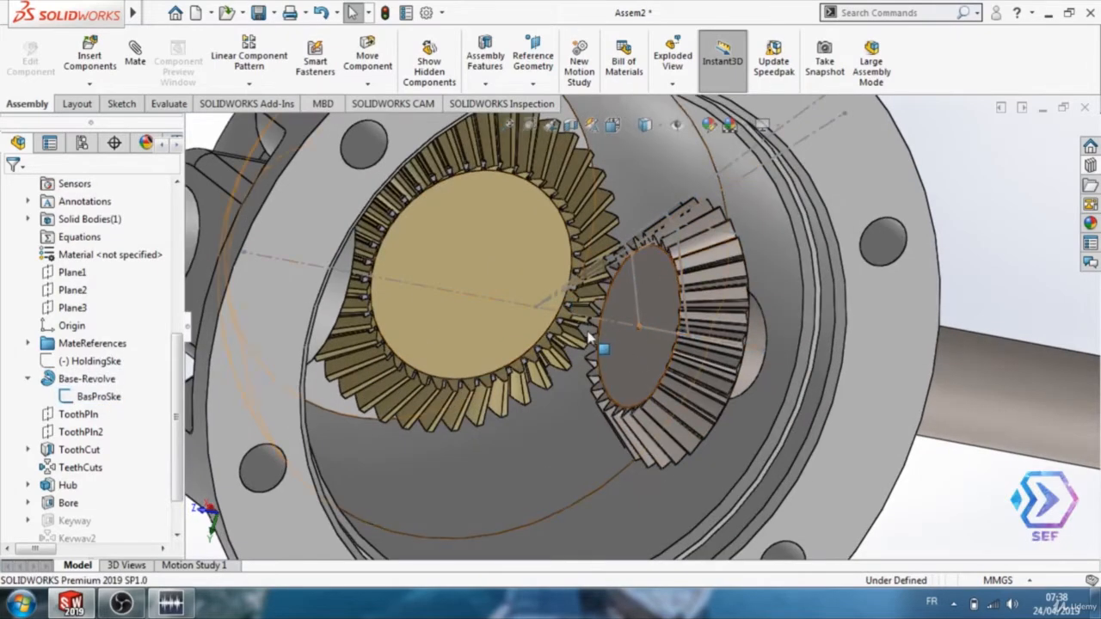
Turn on the display of temporary axes in the assembly
{"action": "scroll", "coordinate": [597, 350], "scroll_direction": "up", "scroll_amount": 5}
{"action": "mouse_move", "coordinate": [132, 19]}
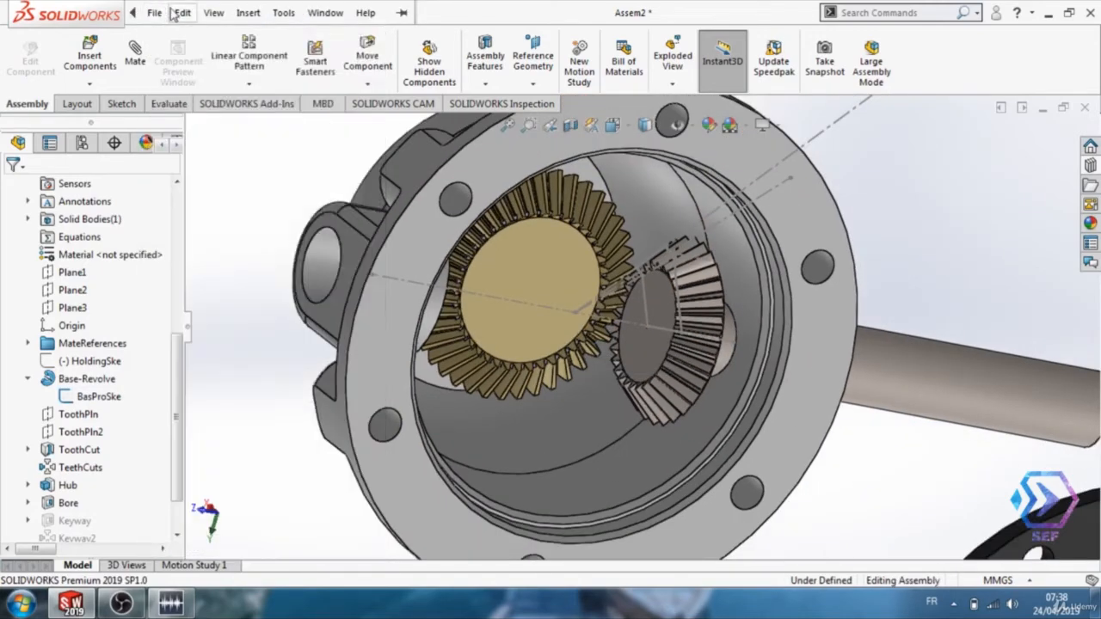
{"action": "left_click", "coordinate": [213, 13]}
{"action": "mouse_move", "coordinate": [241, 155]}
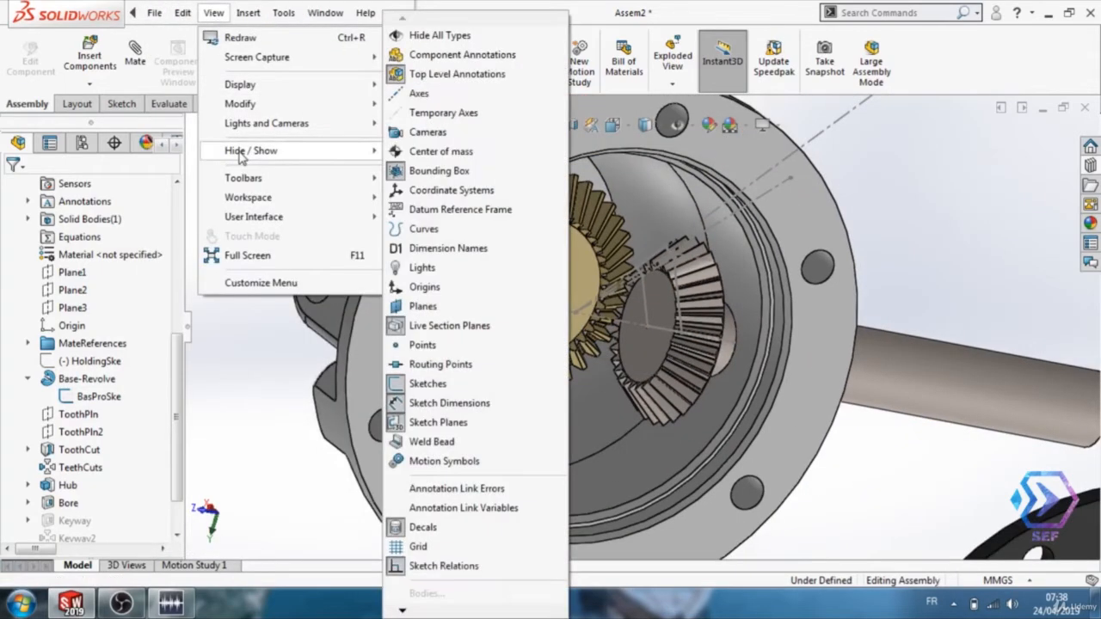
{"action": "left_click", "coordinate": [445, 118]}
{"action": "left_click", "coordinate": [253, 413]}
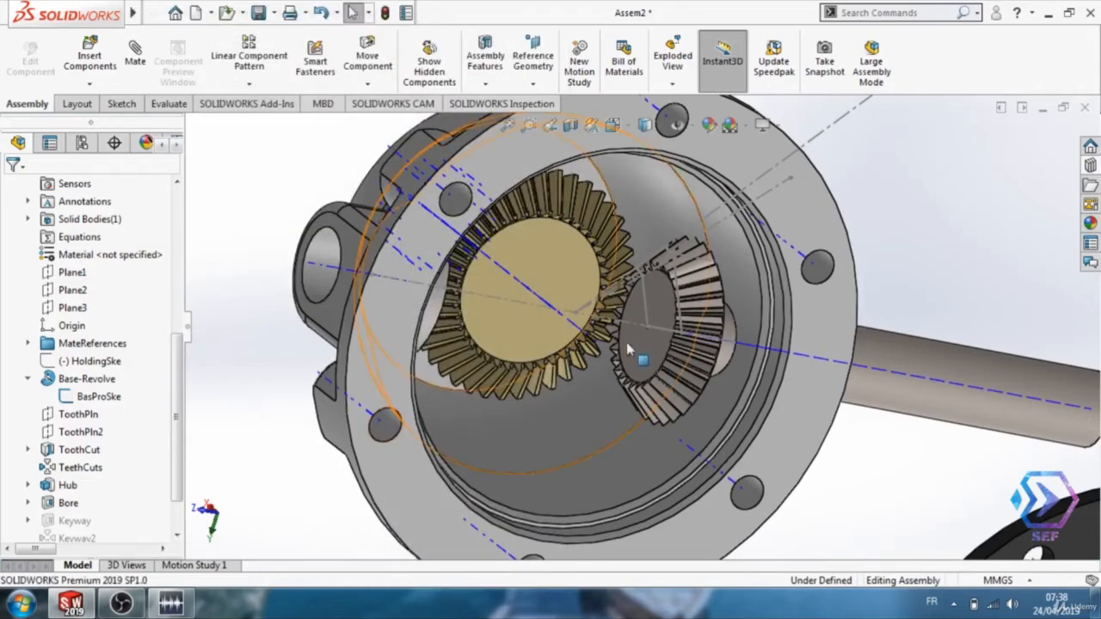
Add a coincident mate between the apex point of the first bevel gear's BasProSke sketch and Gear2's temporary axis
{"action": "middle_click_drag", "start_coordinate": [626, 347], "coordinate": [574, 337]}
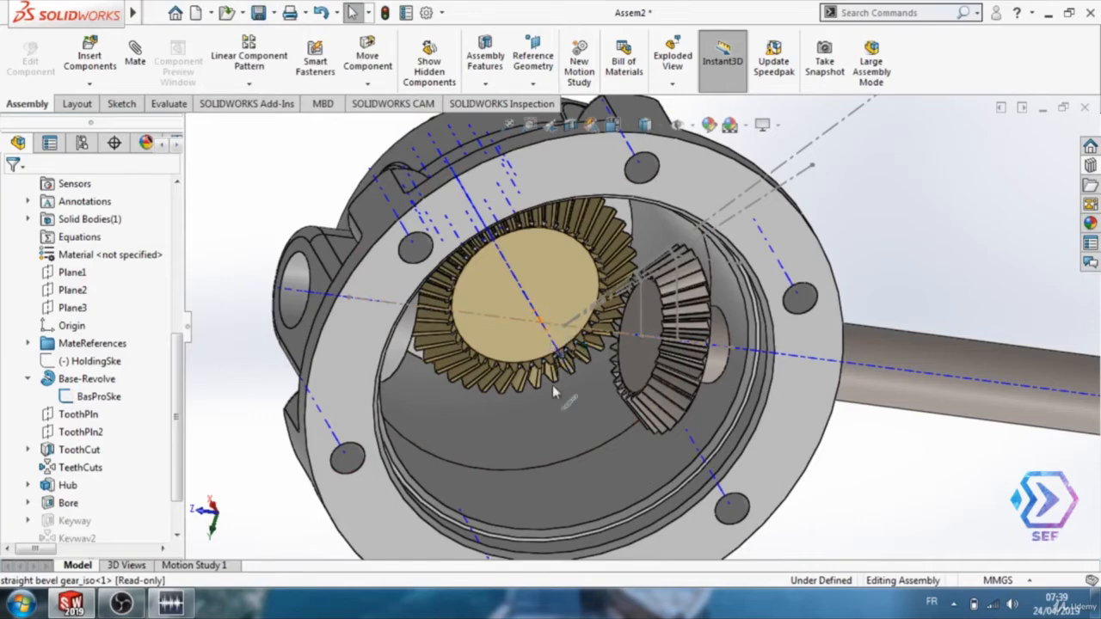
{"action": "left_click", "coordinate": [565, 331]}
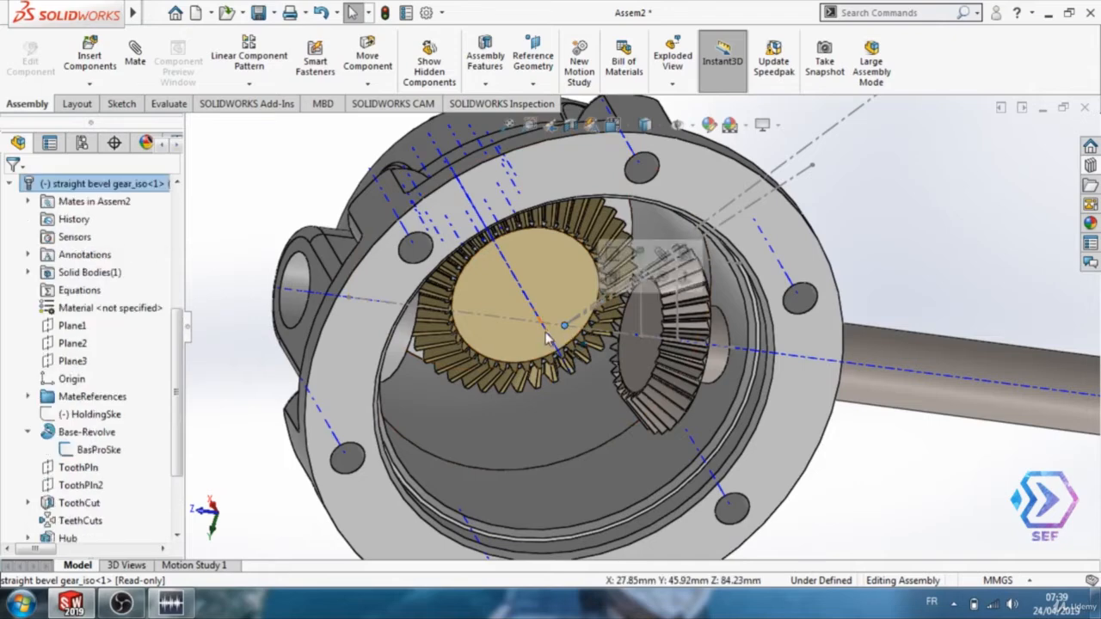
{"action": "left_click", "coordinate": [550, 340]}
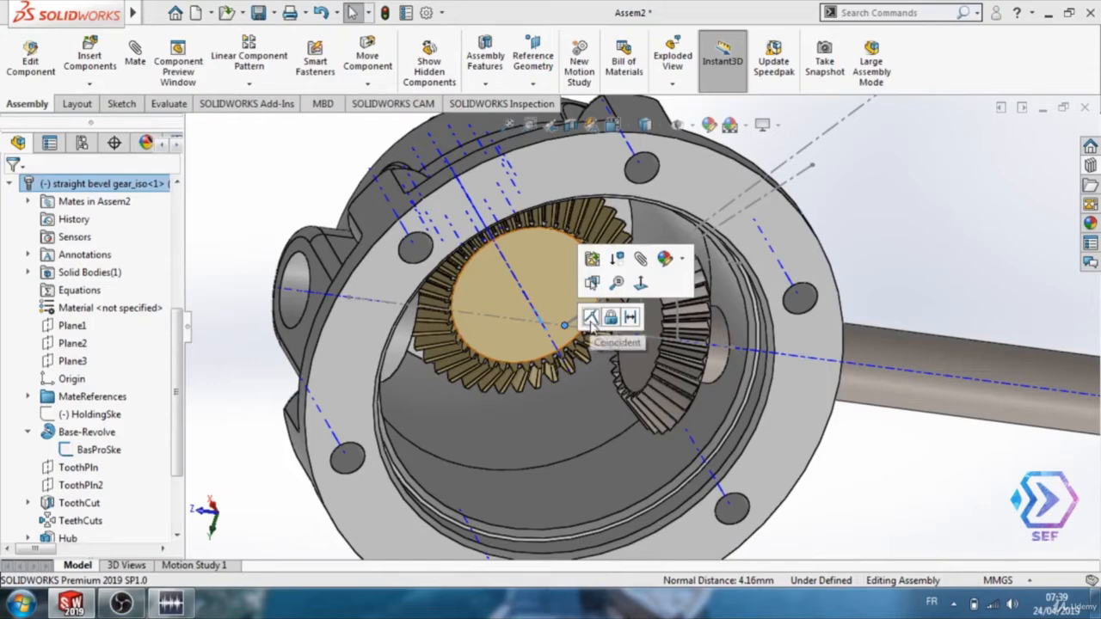
{"action": "left_click", "coordinate": [590, 317]}
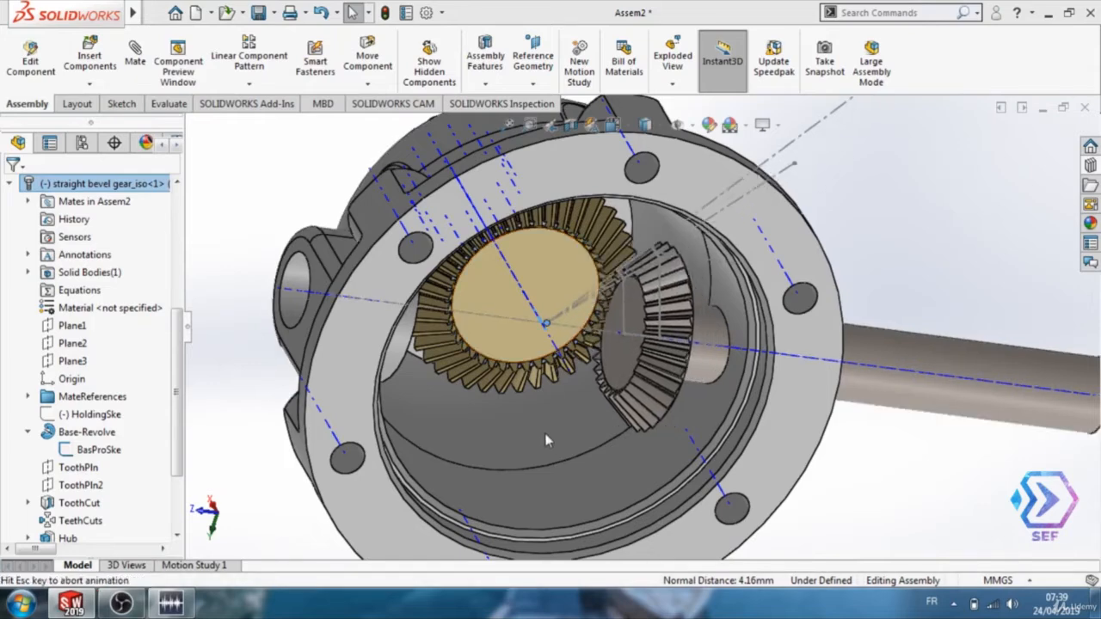
Rotate Gear2 slightly about its axis with Move Component, using free drag, to fit its teeth into the first bevel gear's teeth
{"action": "scroll", "coordinate": [607, 315], "scroll_direction": "down", "scroll_amount": 3}
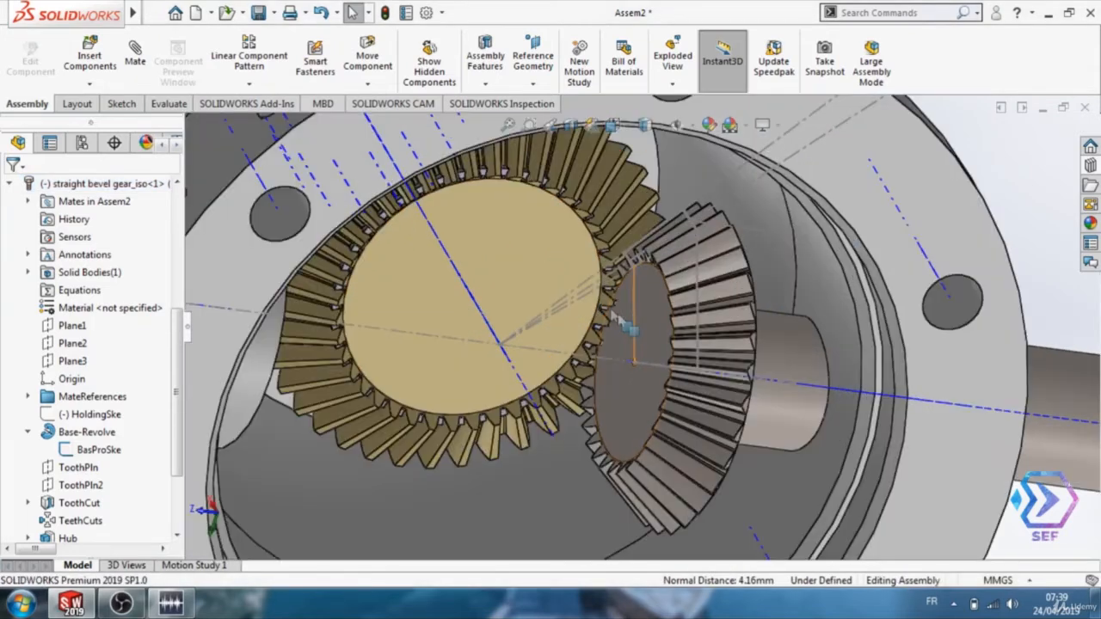
{"action": "scroll", "coordinate": [607, 314], "scroll_direction": "down", "scroll_amount": 2}
{"action": "scroll", "coordinate": [607, 315], "scroll_direction": "down", "scroll_amount": 2}
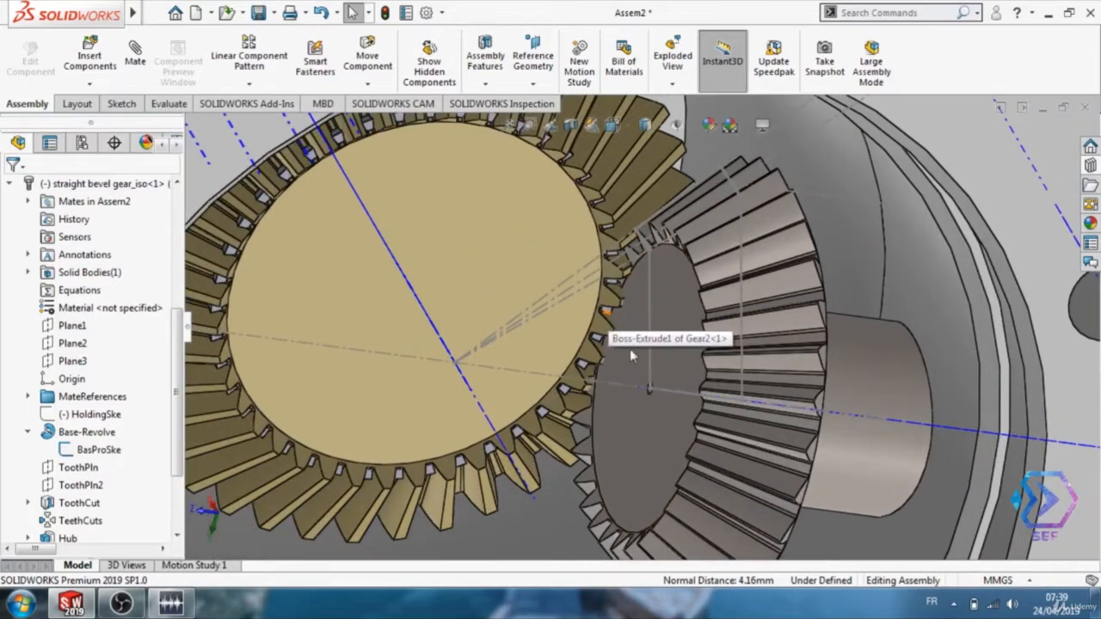
{"action": "scroll", "coordinate": [613, 309], "scroll_direction": "down", "scroll_amount": 2}
{"action": "scroll", "coordinate": [616, 325], "scroll_direction": "down", "scroll_amount": 2}
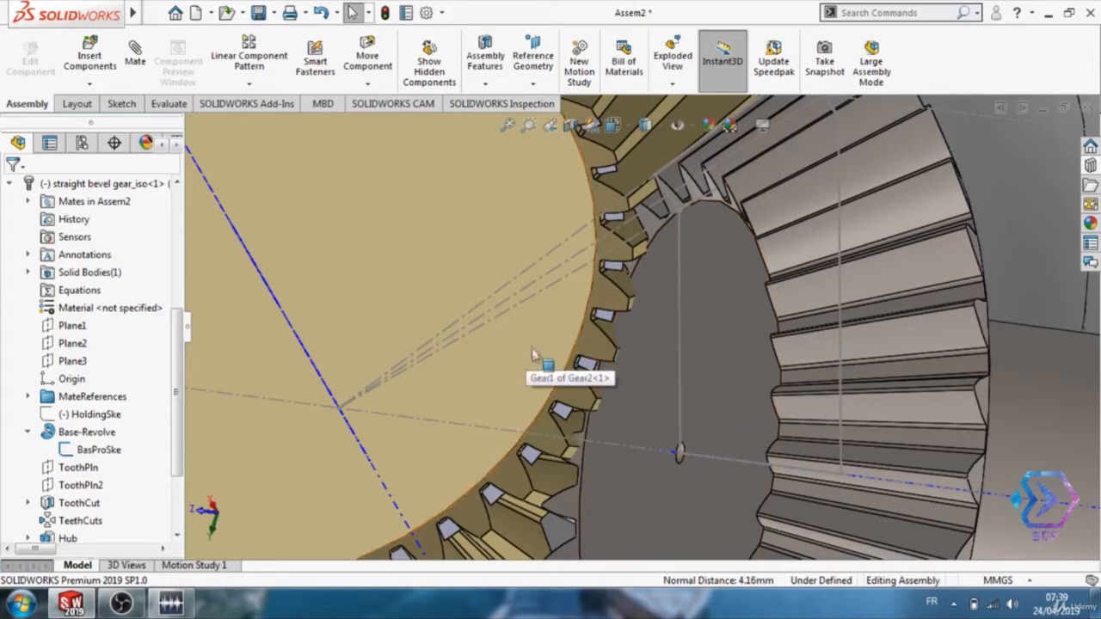
{"action": "left_click", "coordinate": [365, 62]}
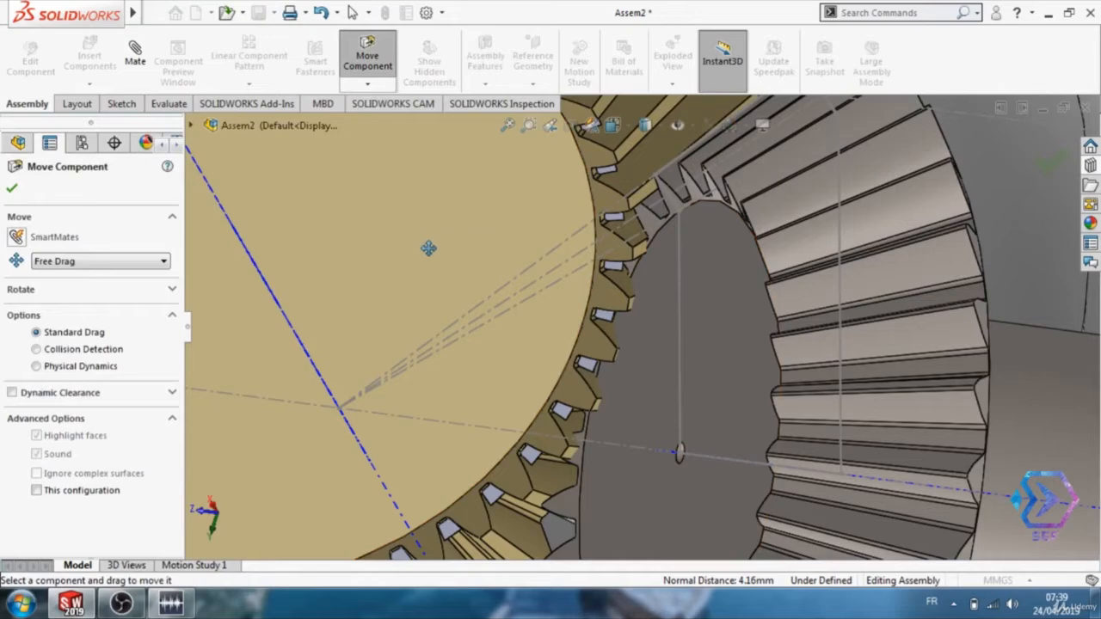
{"action": "left_click_drag", "start_coordinate": [429, 248], "coordinate": [415, 222]}
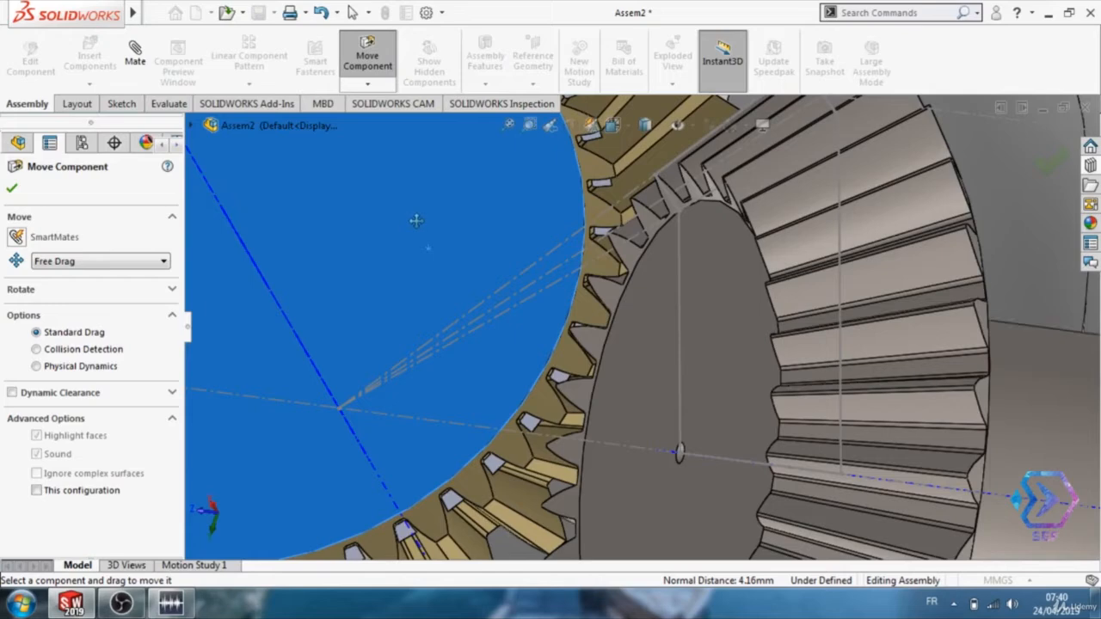
{"action": "left_click", "coordinate": [13, 188]}
Start a mechanical Gear mate between the circular front-face edges of Gear2 and the first bevel gear
{"action": "scroll", "coordinate": [390, 258], "scroll_direction": "up", "scroll_amount": 3}
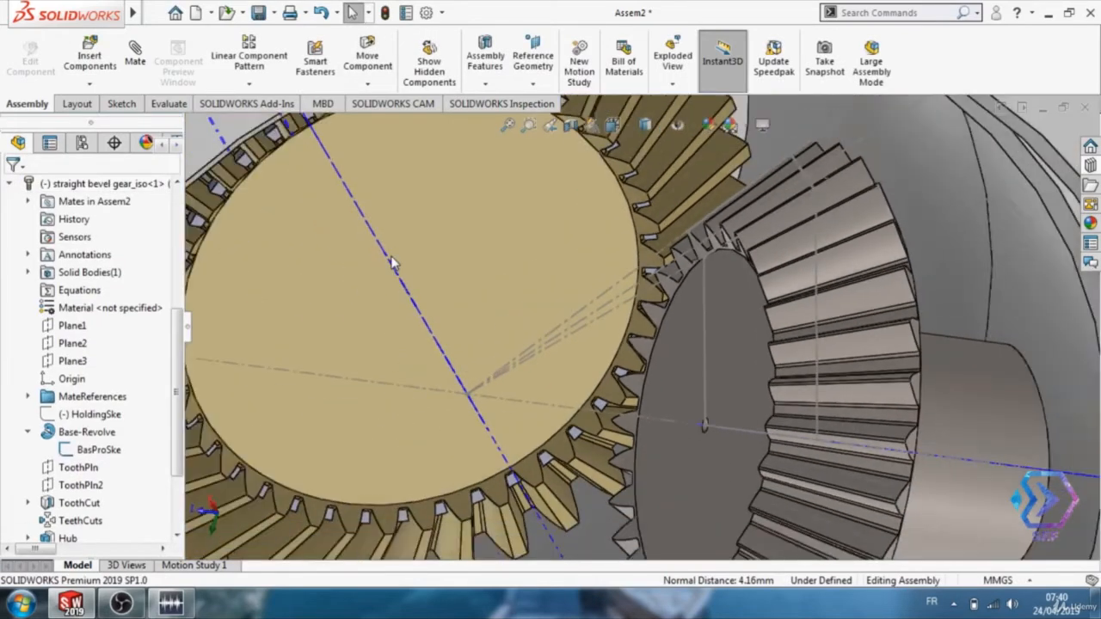
{"action": "scroll", "coordinate": [390, 262], "scroll_direction": "up", "scroll_amount": 2}
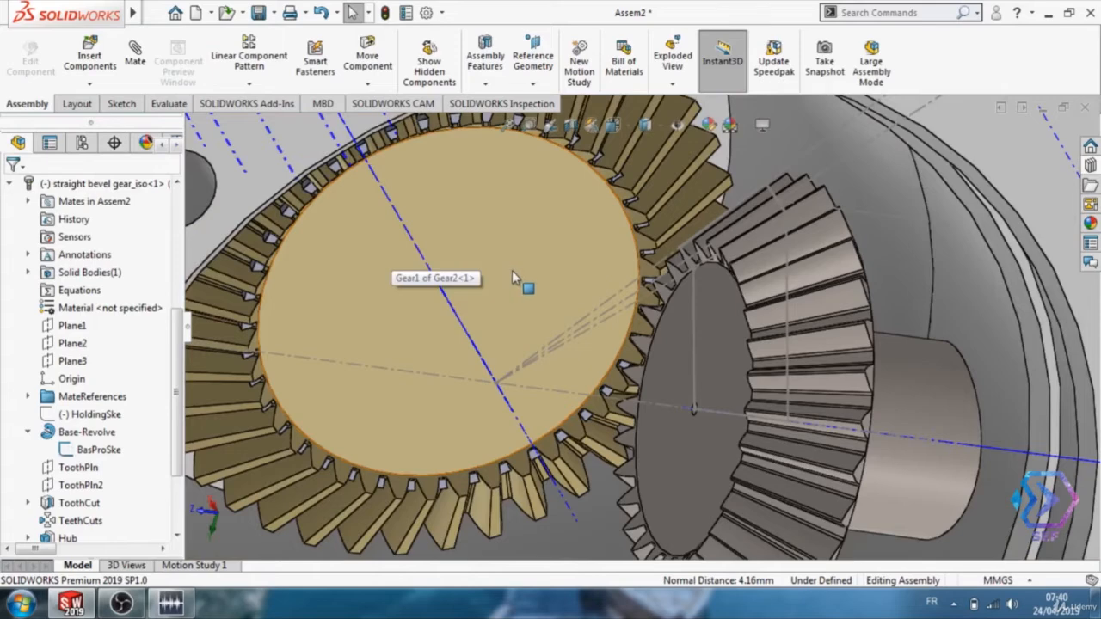
{"action": "scroll", "coordinate": [512, 270], "scroll_direction": "up", "scroll_amount": 2}
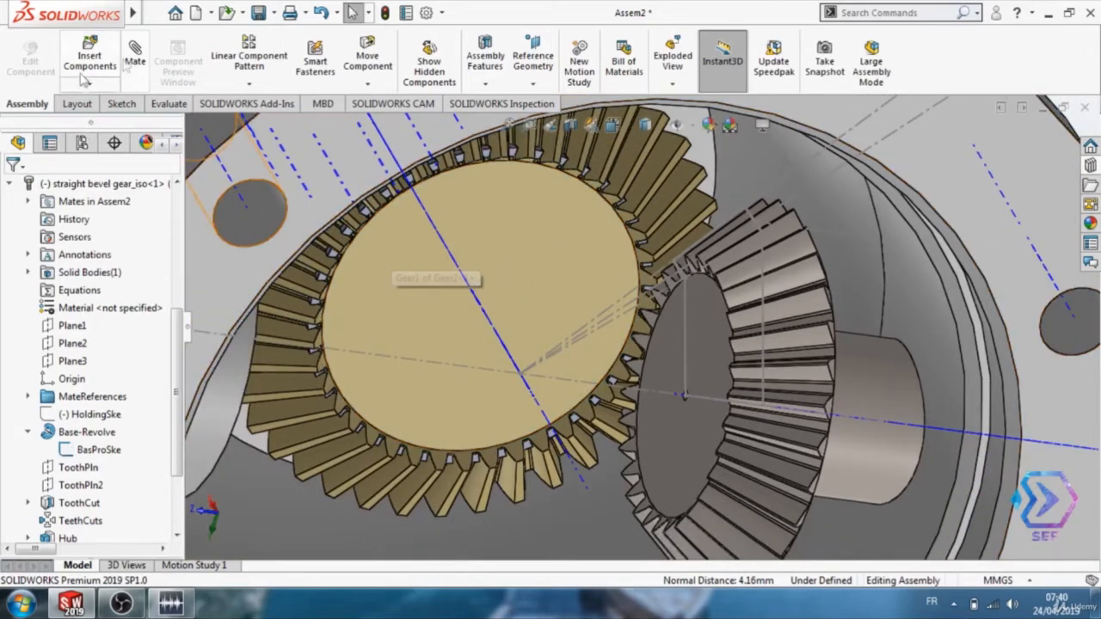
{"action": "left_click", "coordinate": [135, 56]}
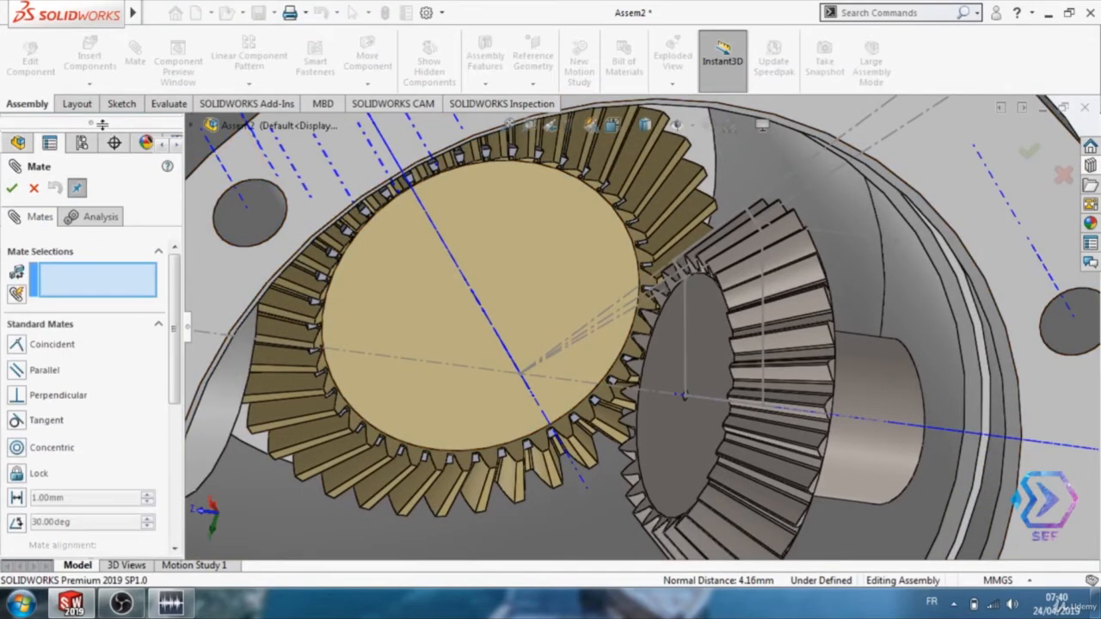
{"action": "scroll", "coordinate": [172, 320], "scroll_direction": "down", "scroll_amount": 5}
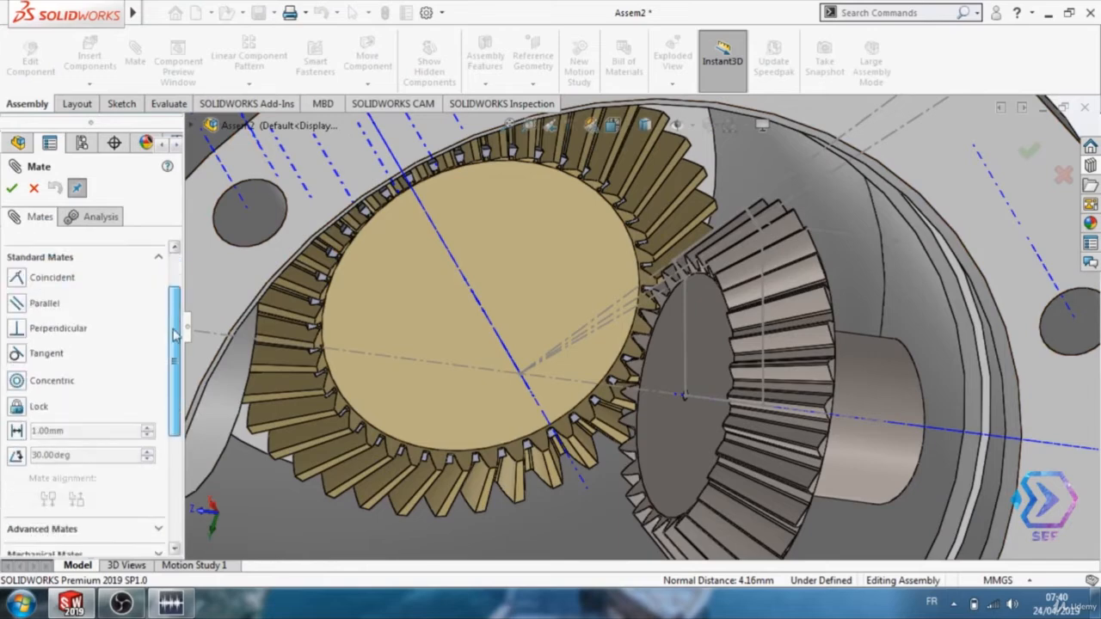
{"action": "left_click", "coordinate": [59, 392]}
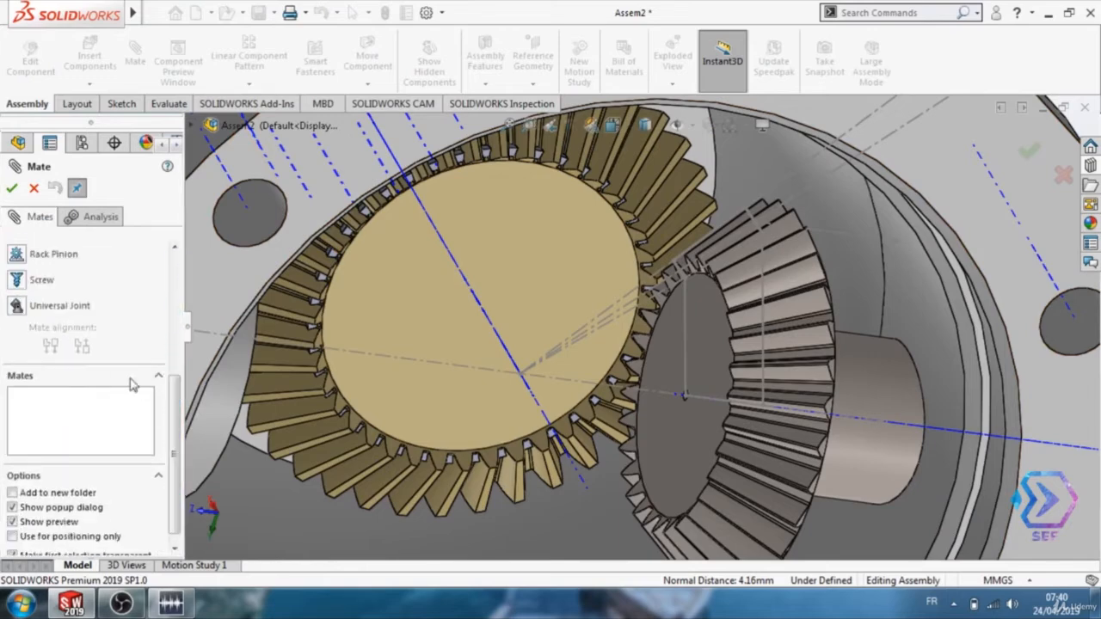
{"action": "scroll", "coordinate": [168, 416], "scroll_direction": "up", "scroll_amount": 5}
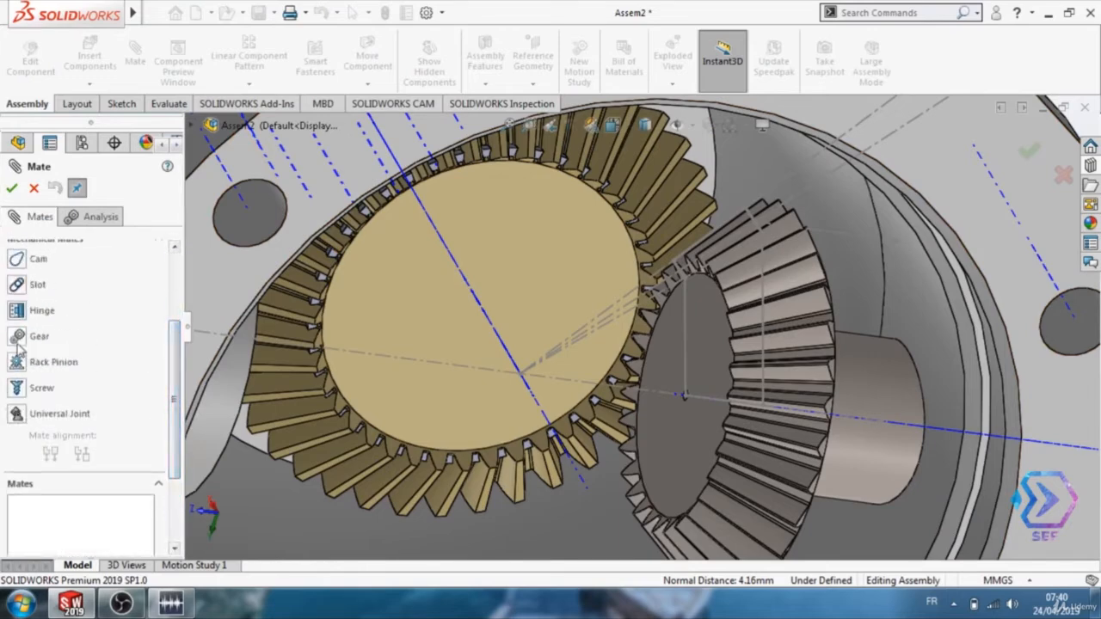
{"action": "scroll", "coordinate": [135, 388], "scroll_direction": "up", "scroll_amount": 3}
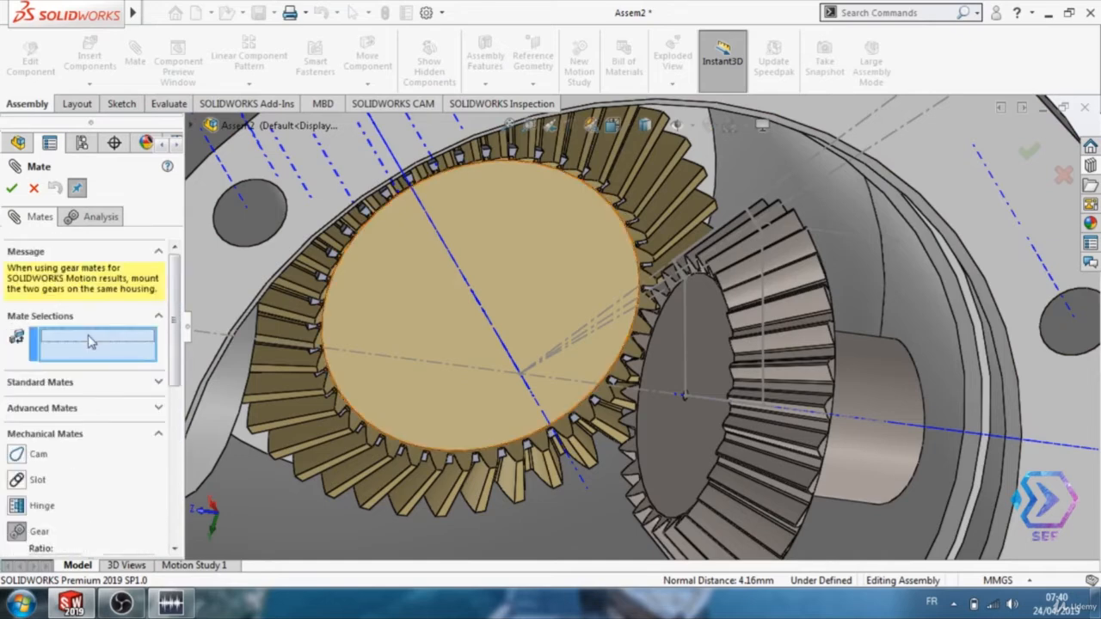
{"action": "left_click", "coordinate": [499, 168]}
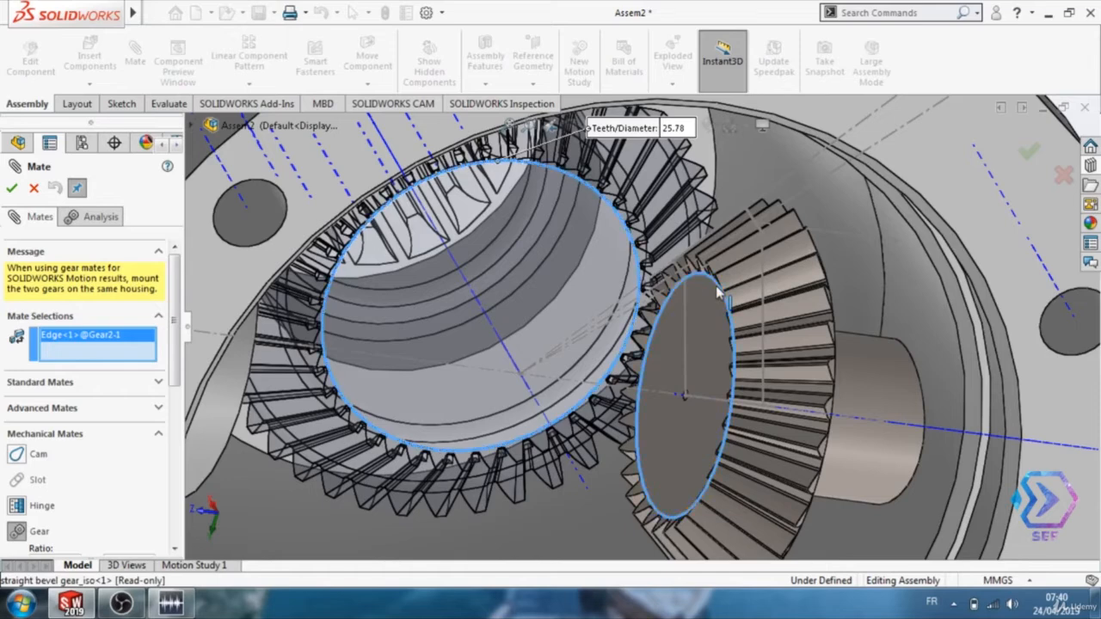
{"action": "left_click", "coordinate": [717, 292]}
Set the gear mate's ratio to 40 mm : 30 mm and apply it
{"action": "left_click_drag", "start_coordinate": [174, 288], "coordinate": [176, 378]}
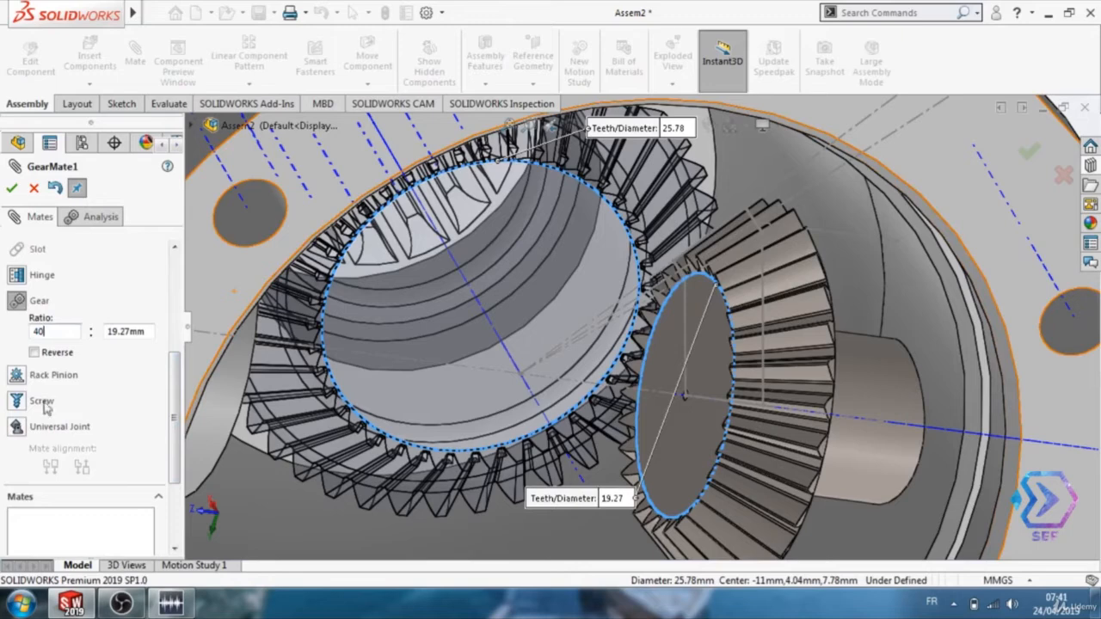
{"action": "double_click", "coordinate": [124, 331]}
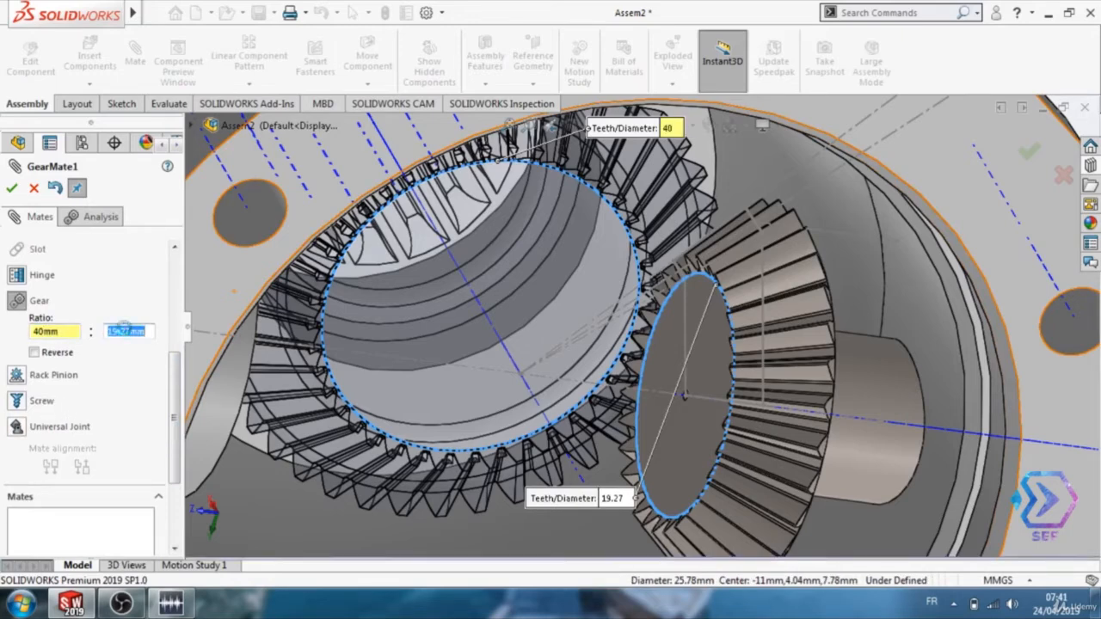
{"action": "type", "text": "30"}
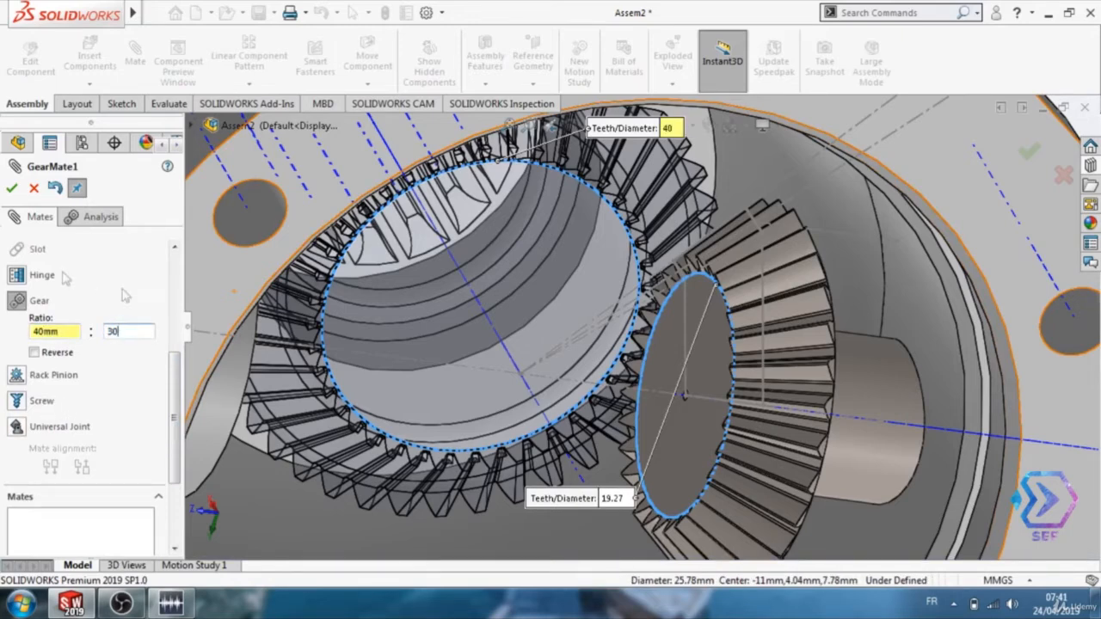
{"action": "key", "text": "Tab"}
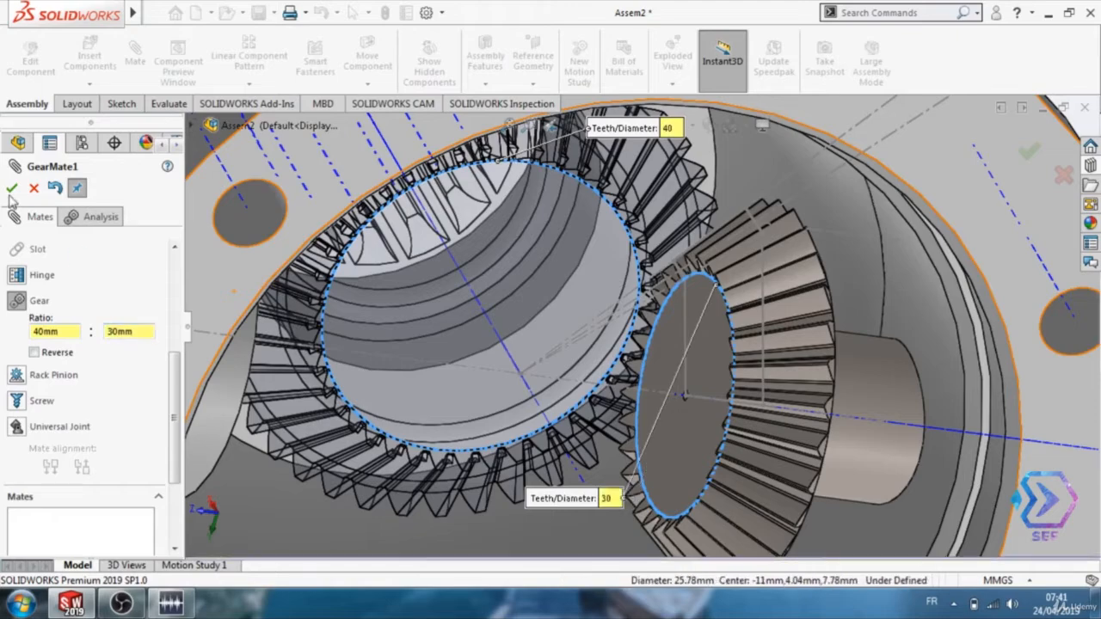
{"action": "left_click", "coordinate": [12, 187]}
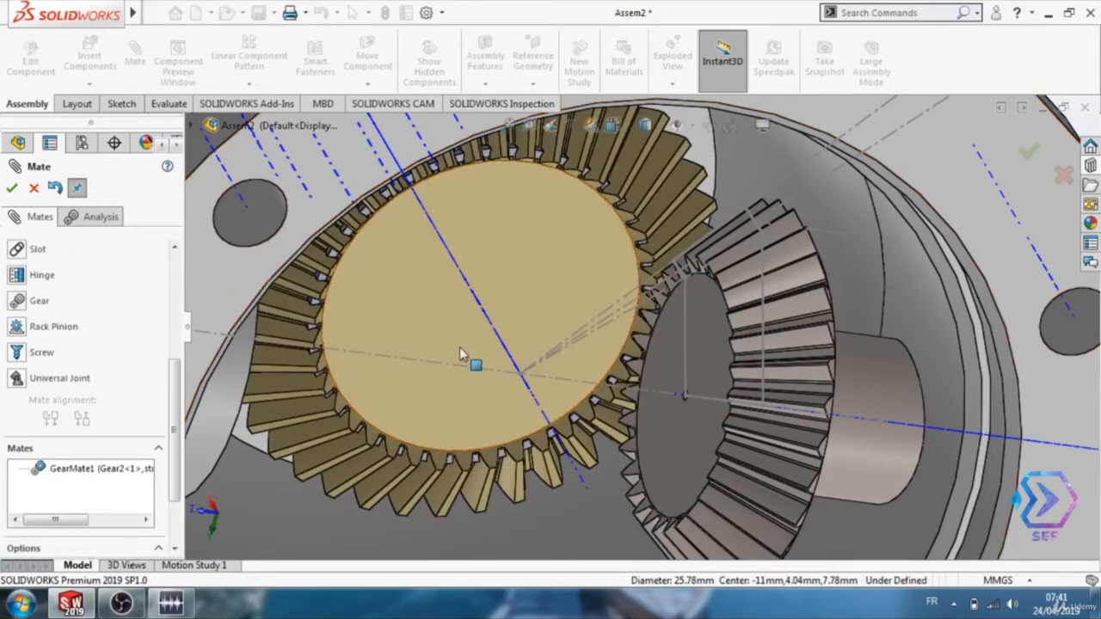
Mate the second bevel gear's hub concentric with Cover1's free side hole, with the alignment flipped, and slide the gear inside the cover opposite the first one
{"action": "scroll", "coordinate": [459, 347], "scroll_direction": "up", "scroll_amount": 3}
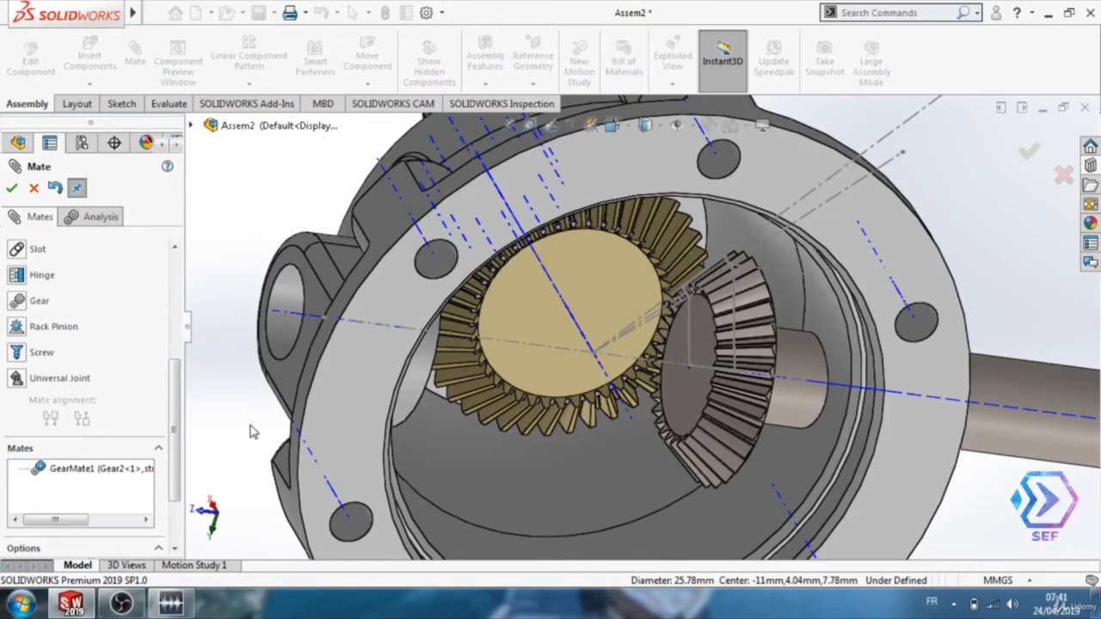
{"action": "key", "text": "z"}
{"action": "key", "text": "z"}
{"action": "key", "text": "z"}
{"action": "key", "text": "z"}
{"action": "key", "text": "z"}
{"action": "key", "text": "z"}
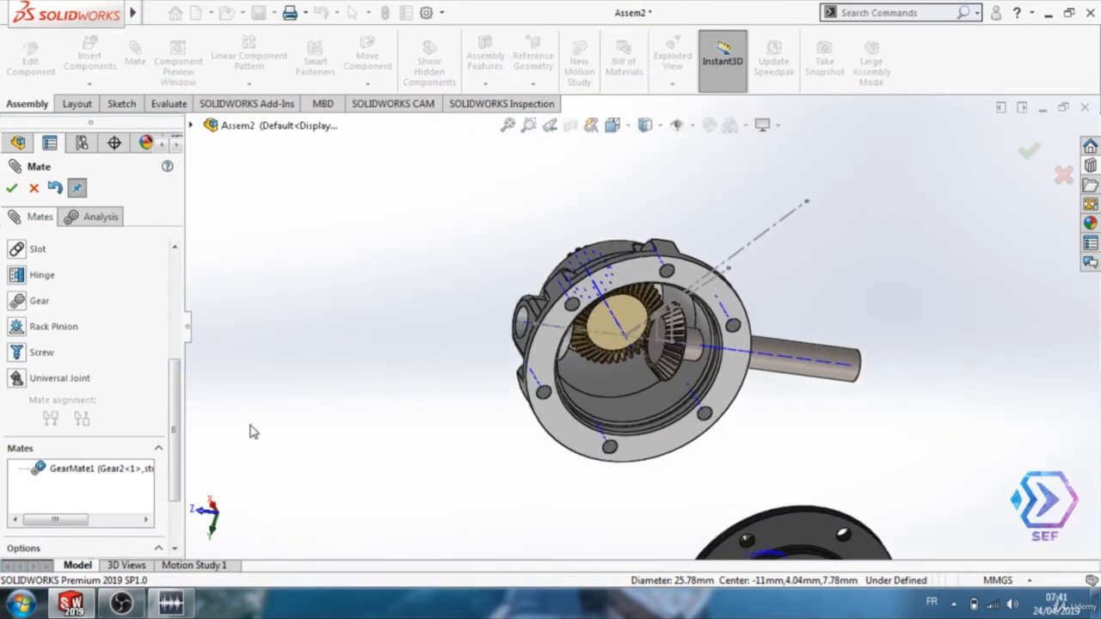
{"action": "key", "text": "f"}
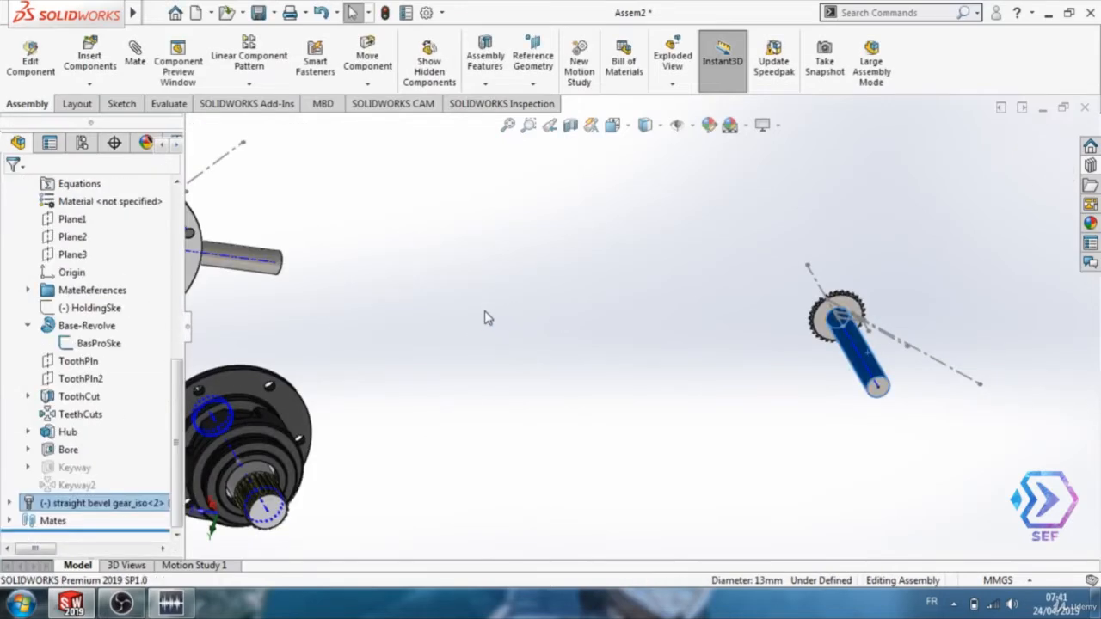
{"action": "middle_click_drag", "start_coordinate": [349, 328], "coordinate": [704, 341], "text": "ctrl"}
{"action": "scroll", "coordinate": [387, 244], "scroll_direction": "down", "scroll_amount": 5}
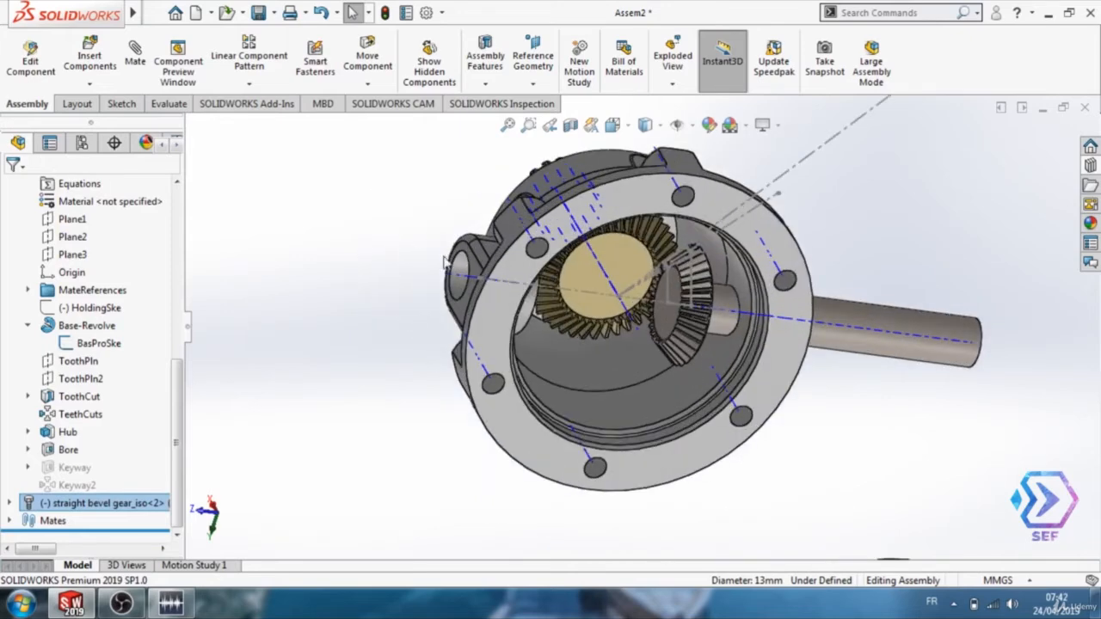
{"action": "left_click", "coordinate": [462, 273]}
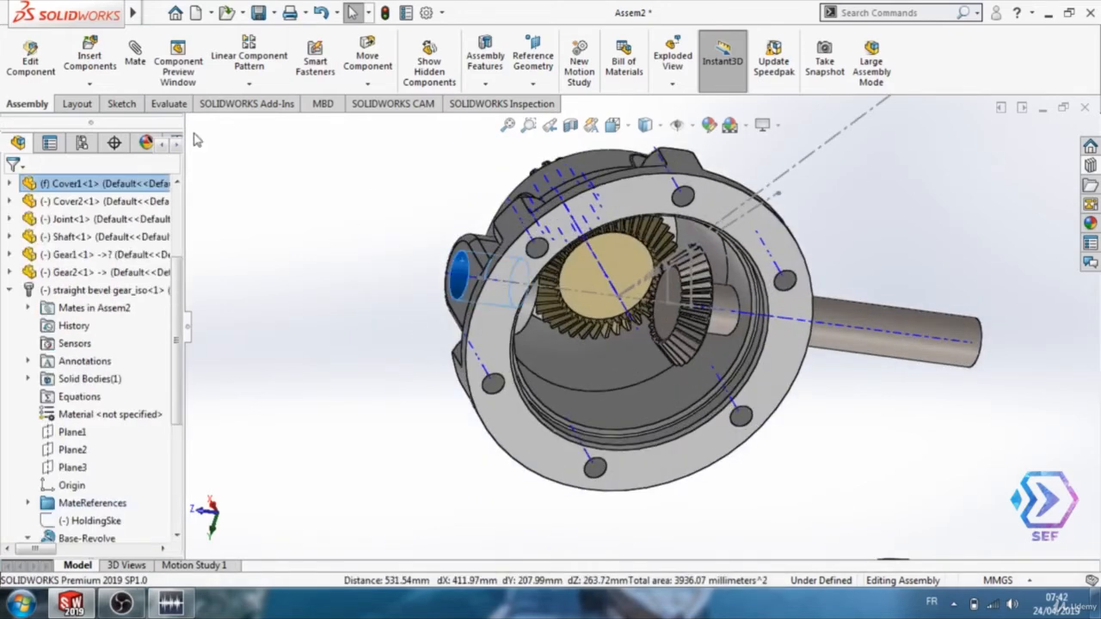
{"action": "left_click", "coordinate": [135, 55]}
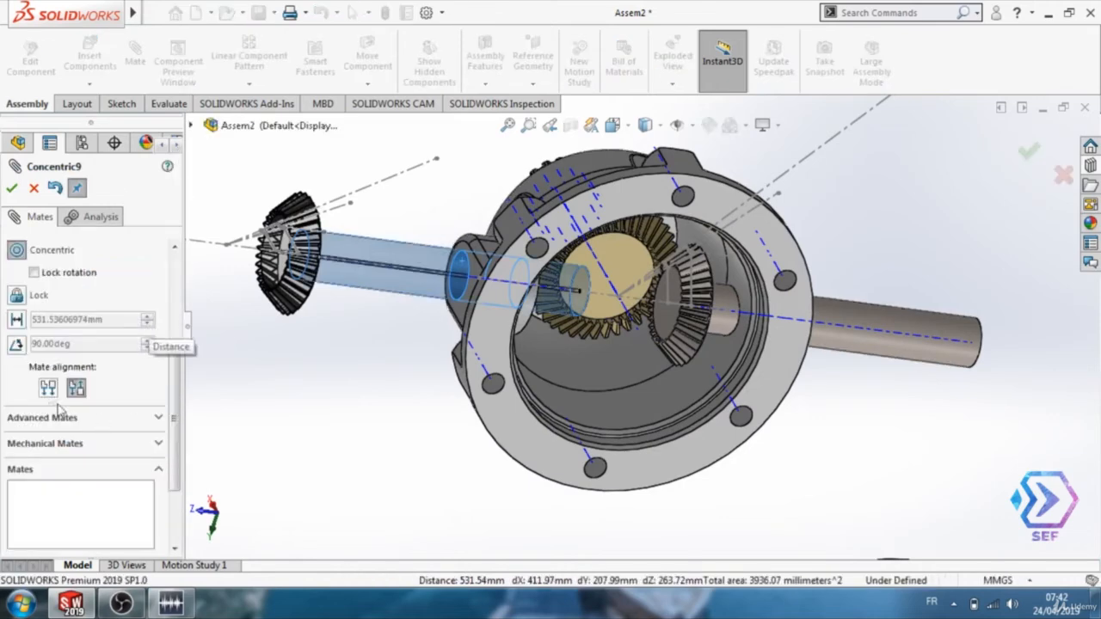
{"action": "left_click", "coordinate": [48, 388]}
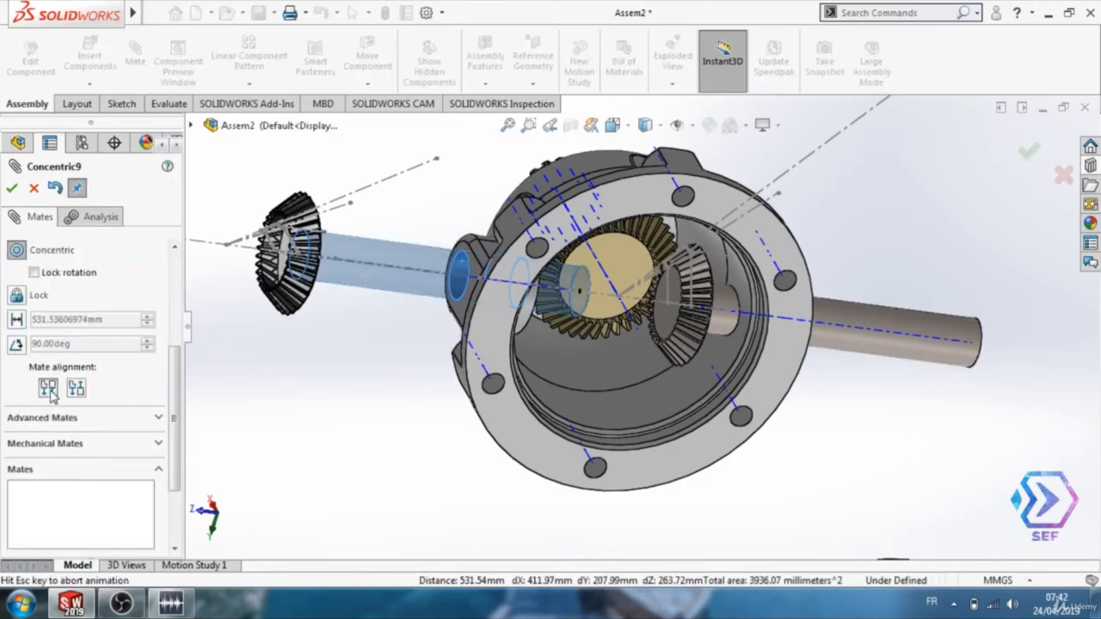
{"action": "left_click", "coordinate": [13, 188]}
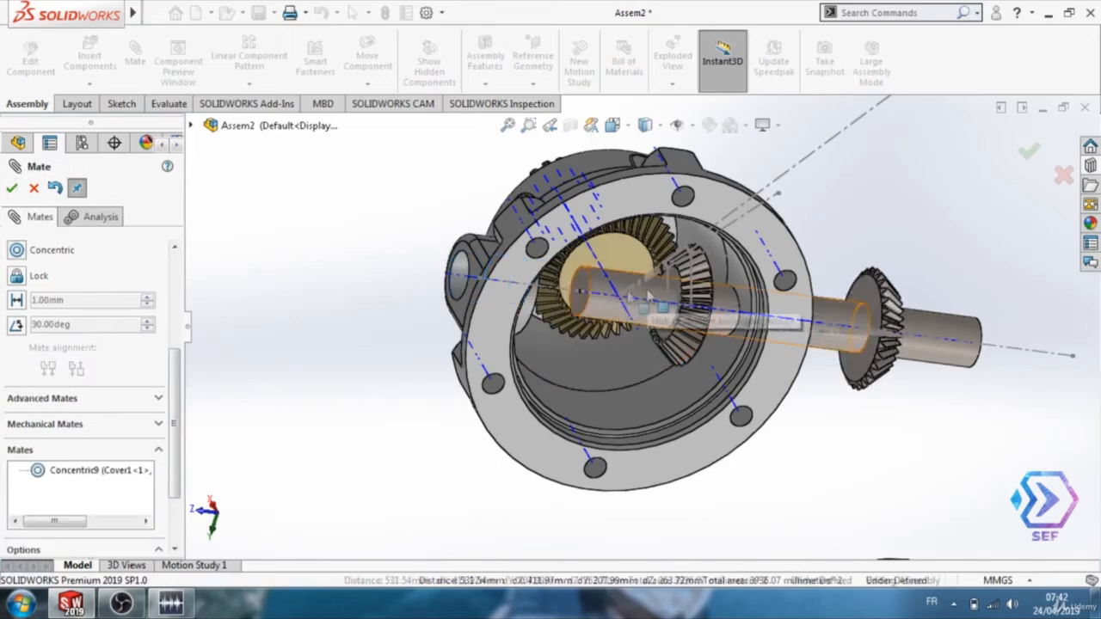
{"action": "left_click_drag", "start_coordinate": [649, 296], "coordinate": [143, 256]}
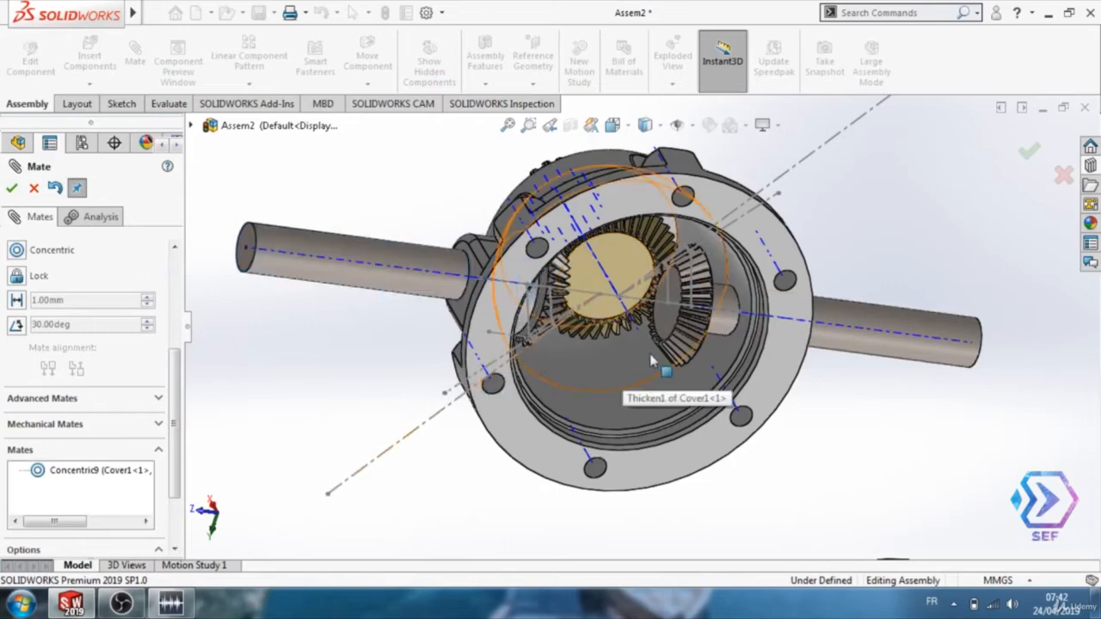
Add a coincident mate between the second bevel gear's axis point and Cover1's central axis to position the gear
{"action": "scroll", "coordinate": [631, 325], "scroll_direction": "down", "scroll_amount": 4}
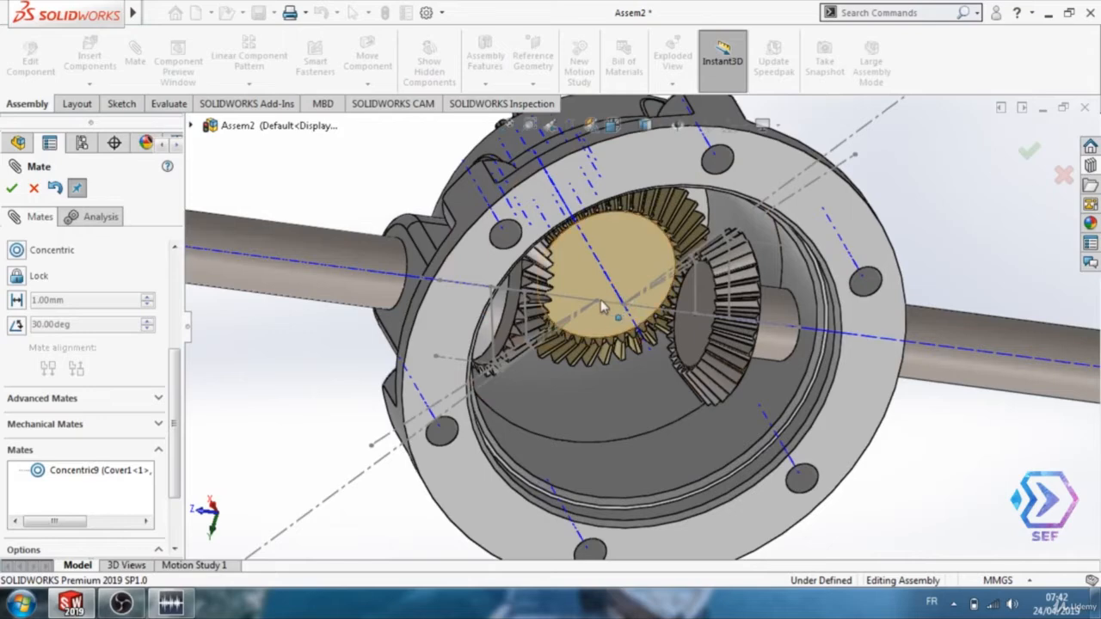
{"action": "left_click", "coordinate": [597, 302]}
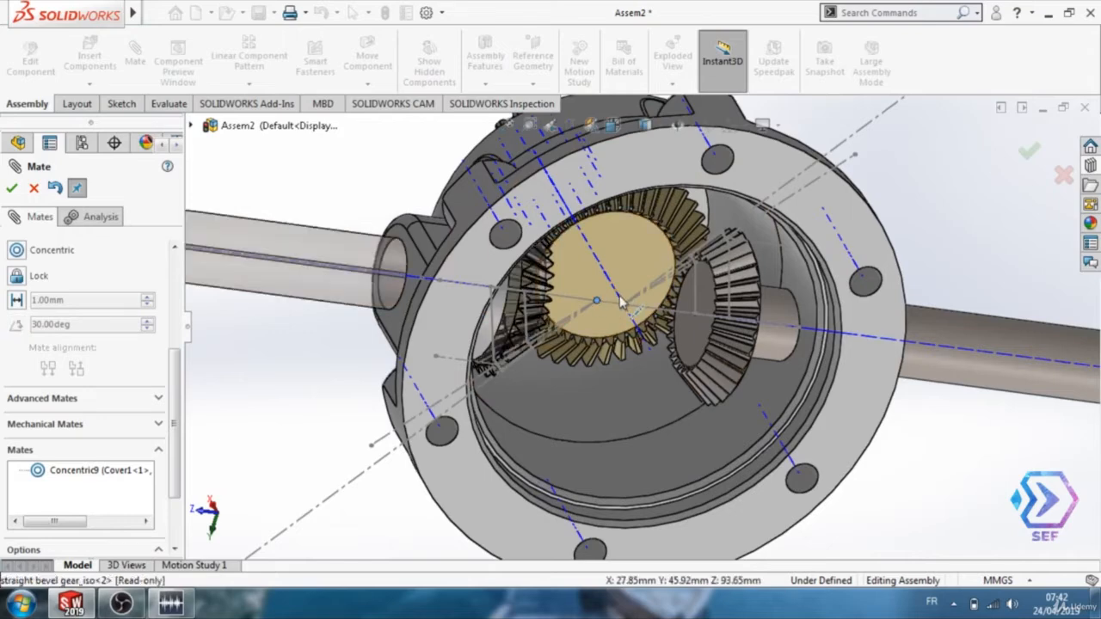
{"action": "left_click", "coordinate": [621, 298]}
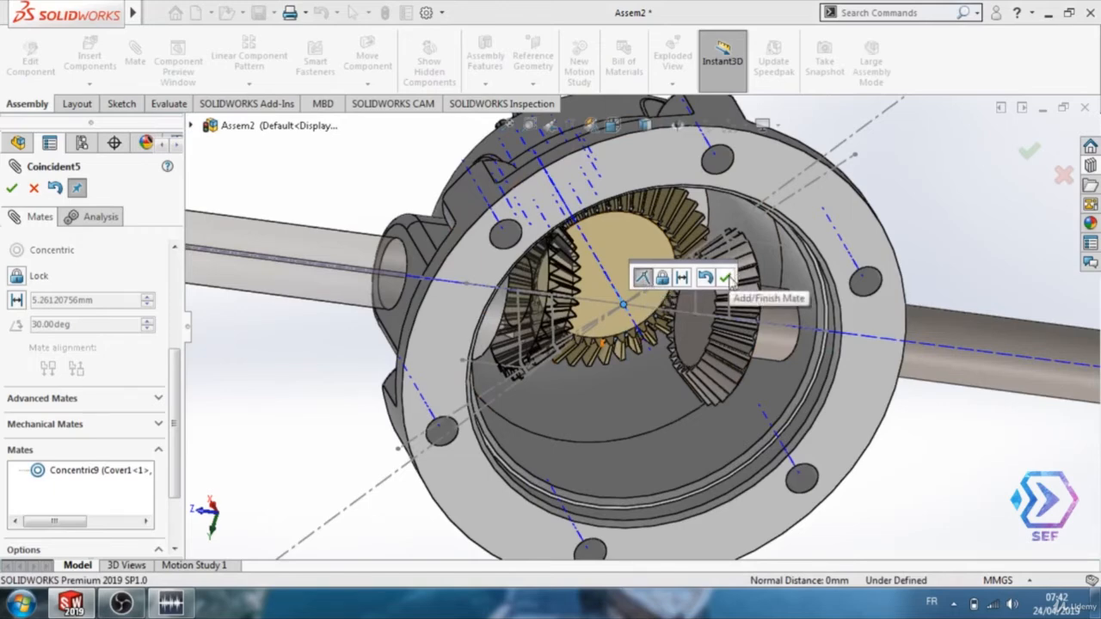
{"action": "left_click", "coordinate": [727, 278]}
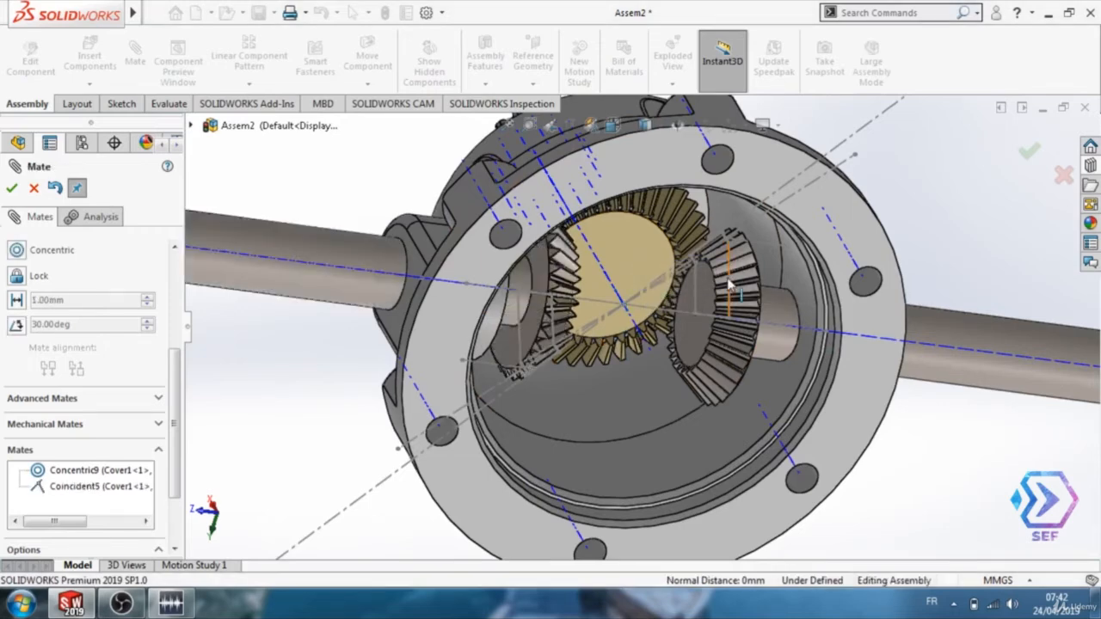
Rotate the second bevel gear slightly with Move Component, using free drag, so its teeth fit between Gear2's teeth
{"action": "middle_click_drag", "start_coordinate": [608, 314], "coordinate": [556, 317]}
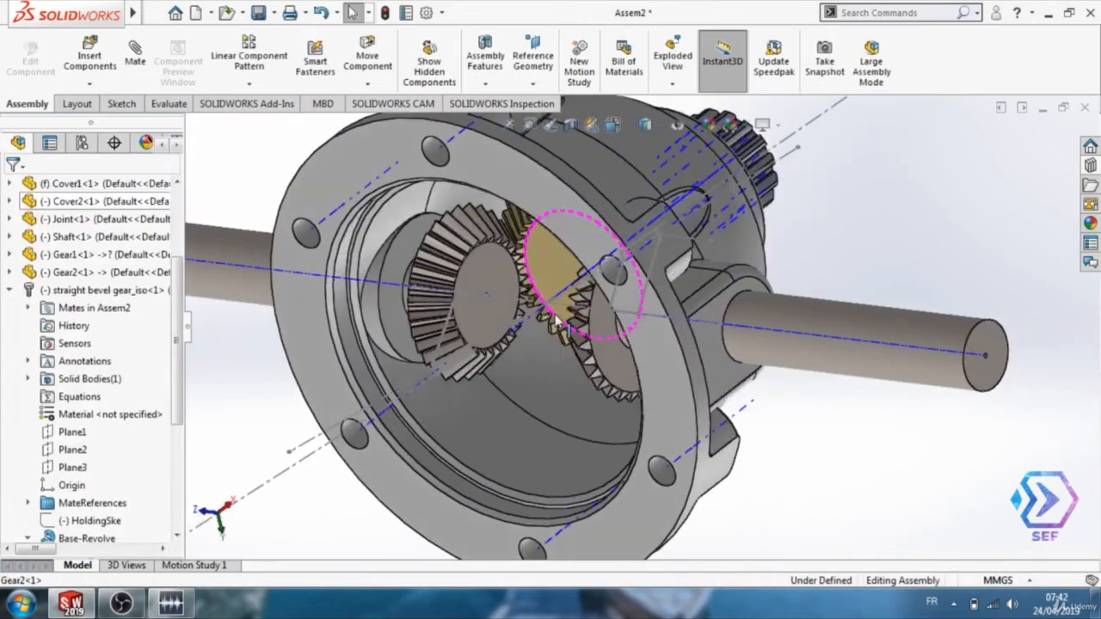
{"action": "scroll", "coordinate": [536, 260], "scroll_direction": "down", "scroll_amount": 2}
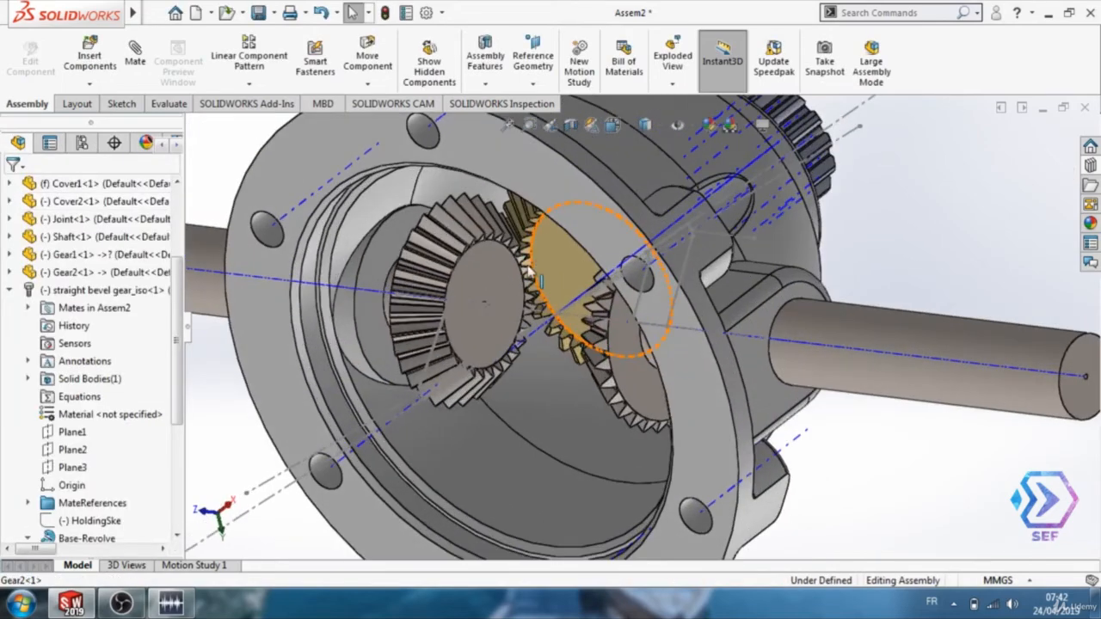
{"action": "scroll", "coordinate": [536, 260], "scroll_direction": "down", "scroll_amount": 5}
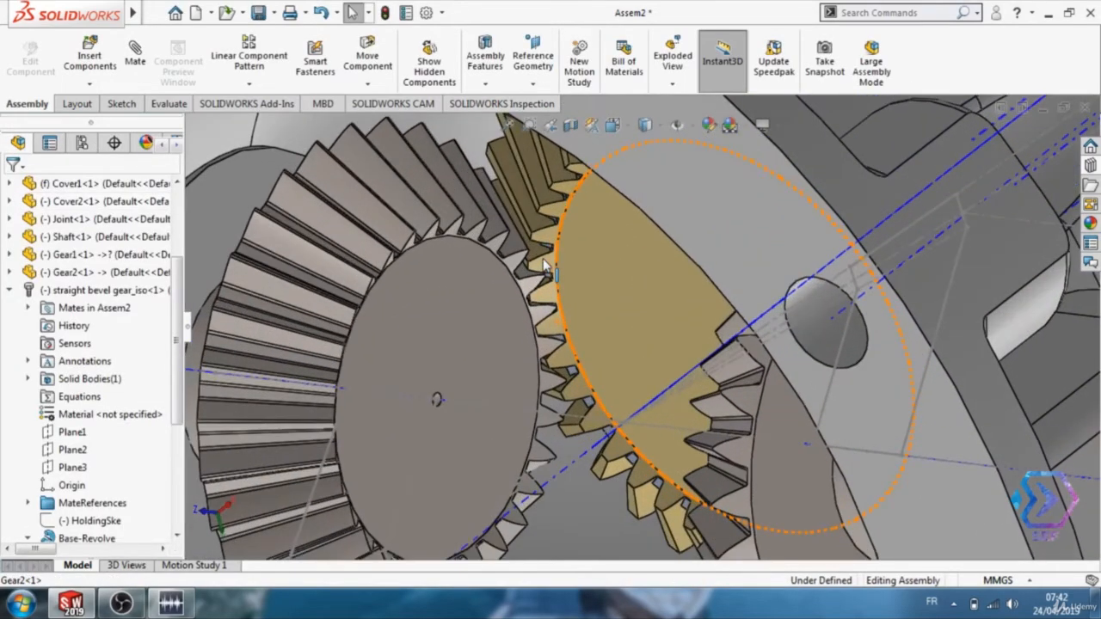
{"action": "middle_click_drag", "start_coordinate": [590, 386], "coordinate": [559, 340]}
{"action": "left_click", "coordinate": [368, 56]}
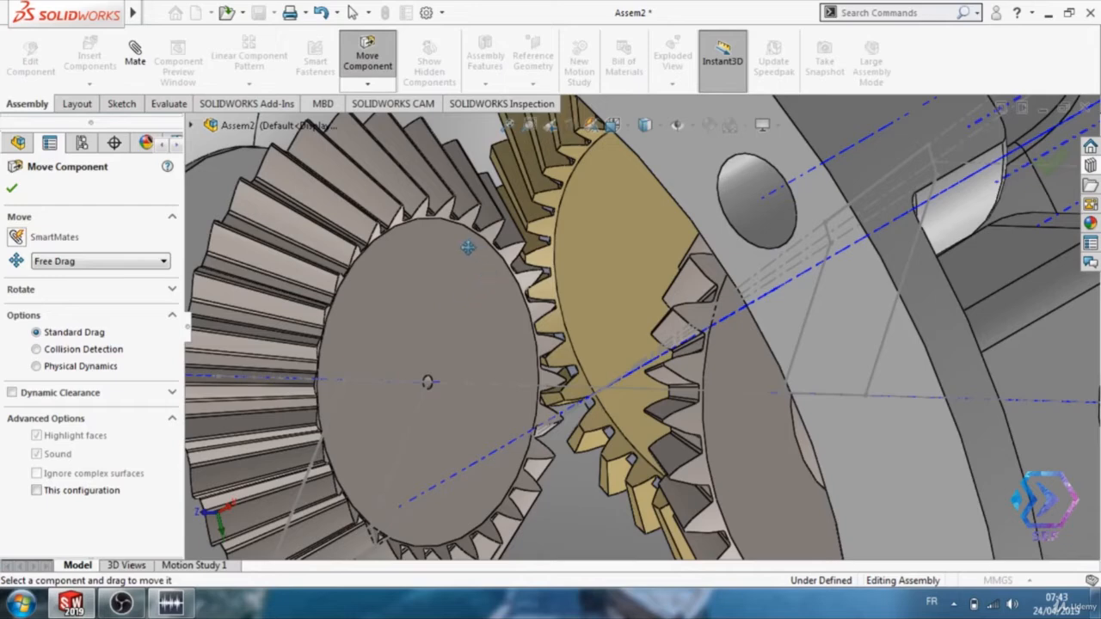
{"action": "left_click_drag", "start_coordinate": [466, 248], "coordinate": [473, 243]}
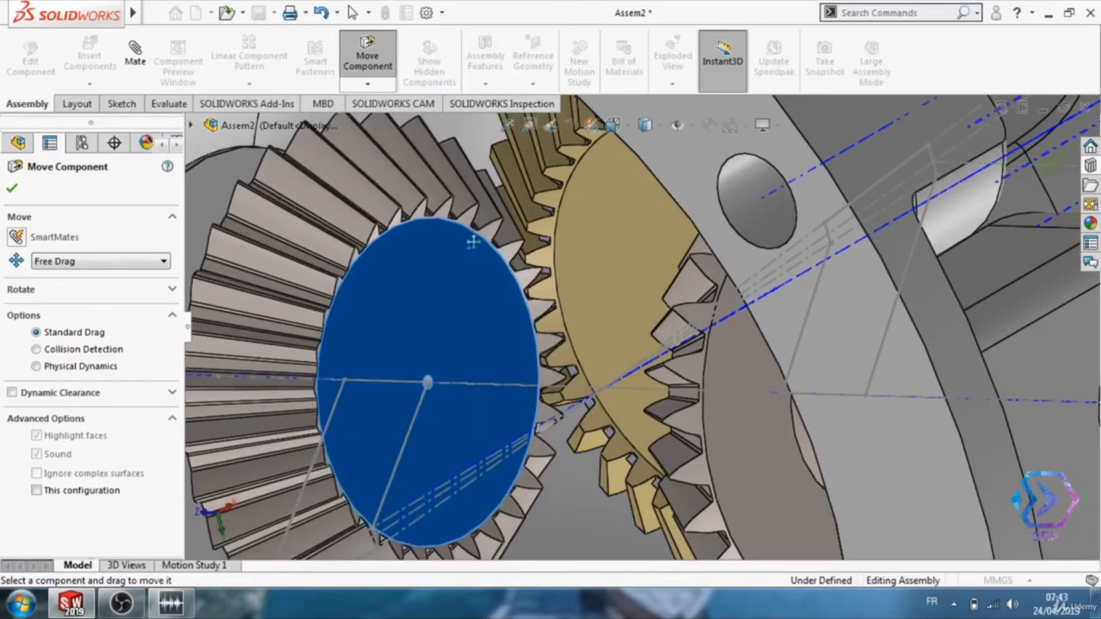
{"action": "scroll", "coordinate": [543, 344], "scroll_direction": "down", "scroll_amount": 5}
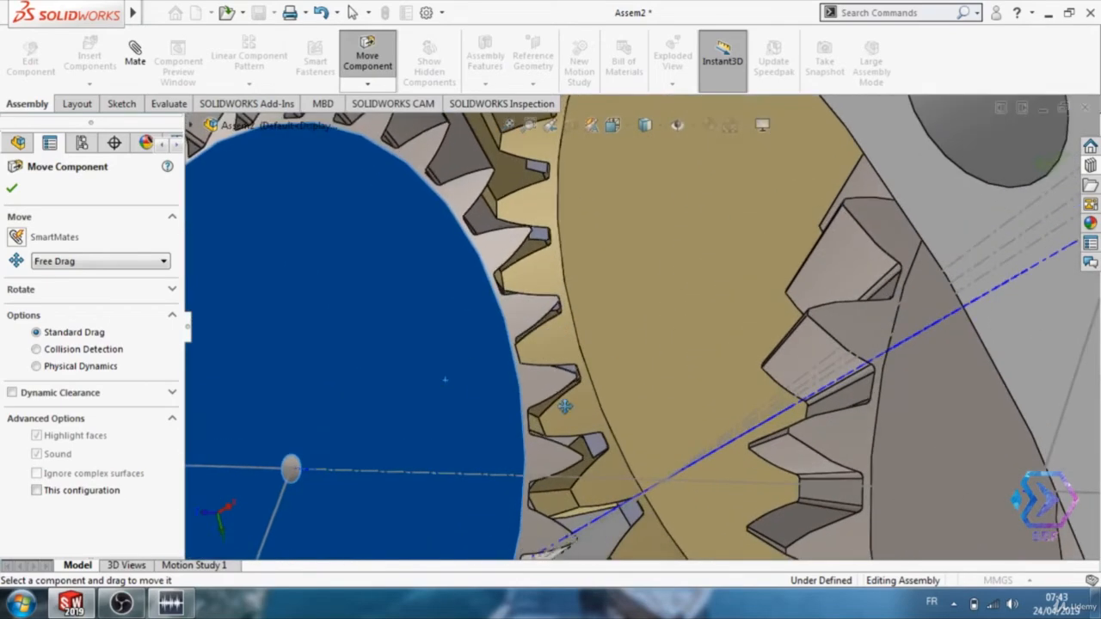
{"action": "scroll", "coordinate": [562, 408], "scroll_direction": "down", "scroll_amount": 2}
{"action": "scroll", "coordinate": [562, 407], "scroll_direction": "down", "scroll_amount": 1}
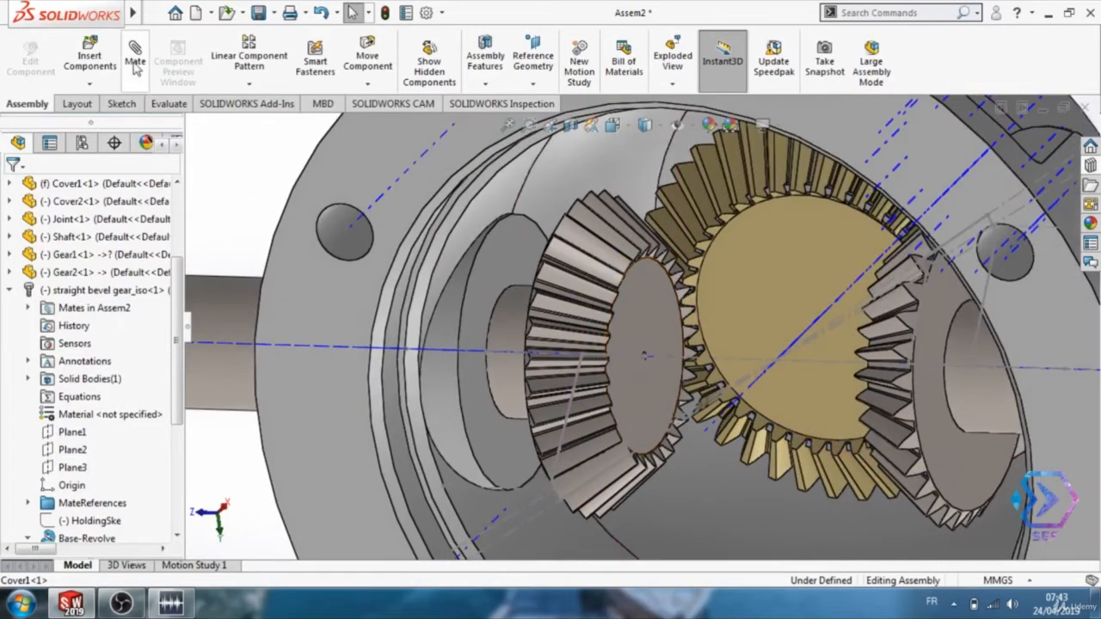
Start a mechanical Gear mate between the circular front-face edges of Gear2 and the second bevel gear
{"action": "left_click", "coordinate": [135, 68]}
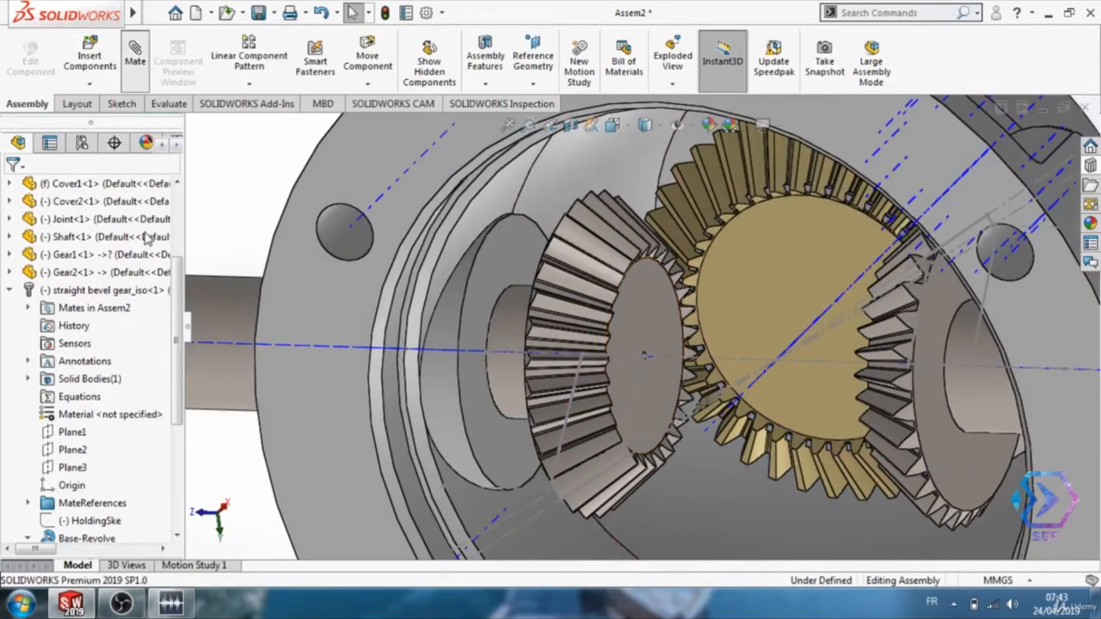
{"action": "scroll", "coordinate": [138, 394], "scroll_direction": "down", "scroll_amount": 5}
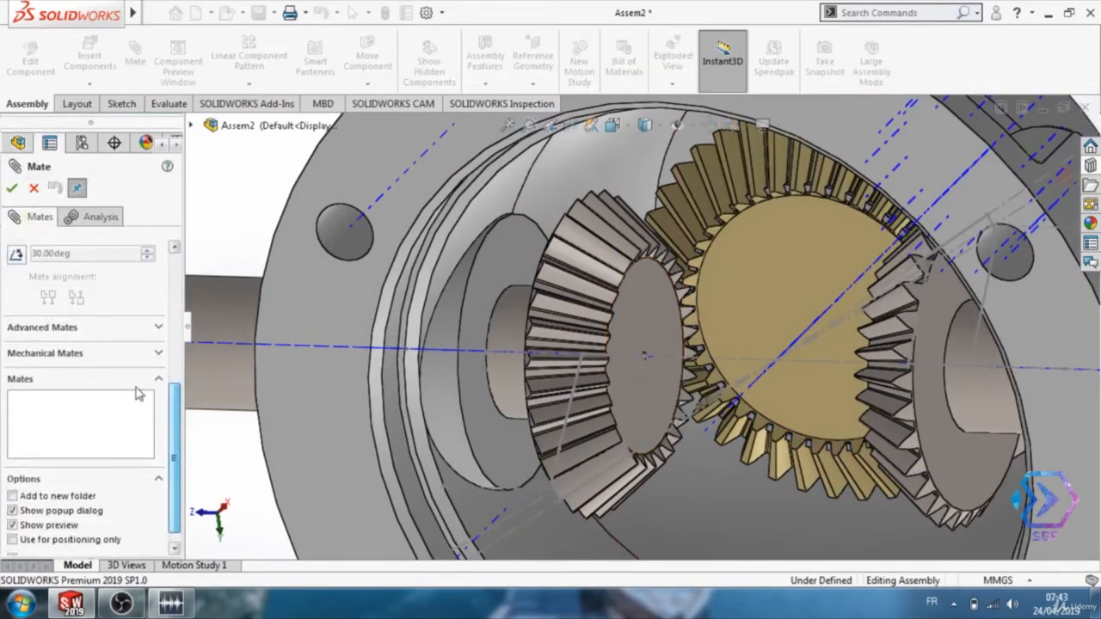
{"action": "left_click", "coordinate": [50, 353]}
{"action": "scroll", "coordinate": [179, 417], "scroll_direction": "up", "scroll_amount": 3}
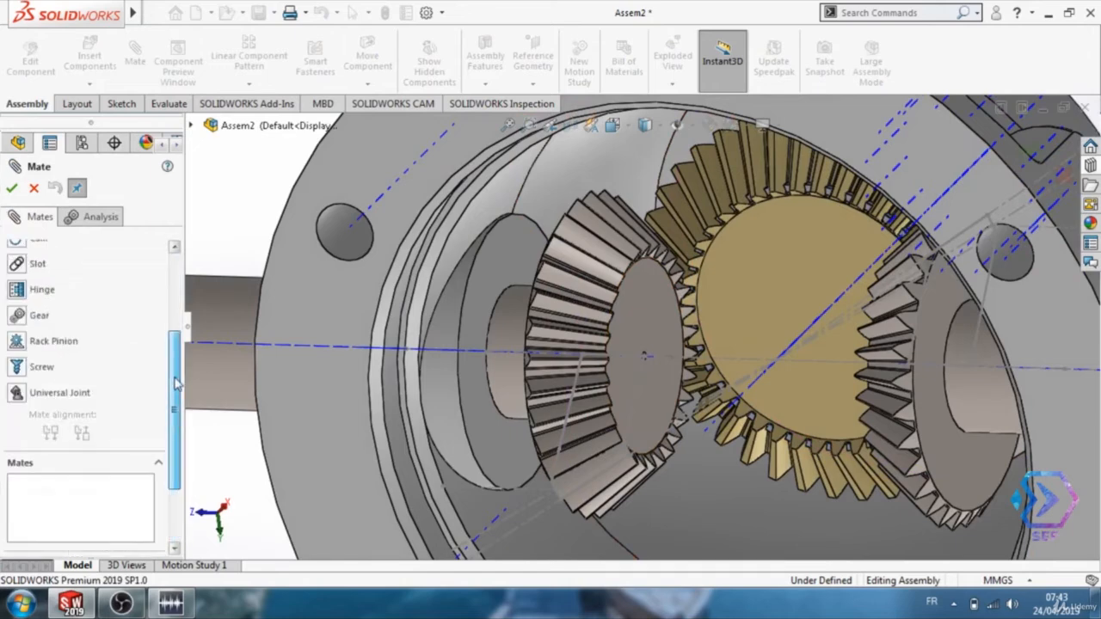
{"action": "left_click", "coordinate": [17, 319]}
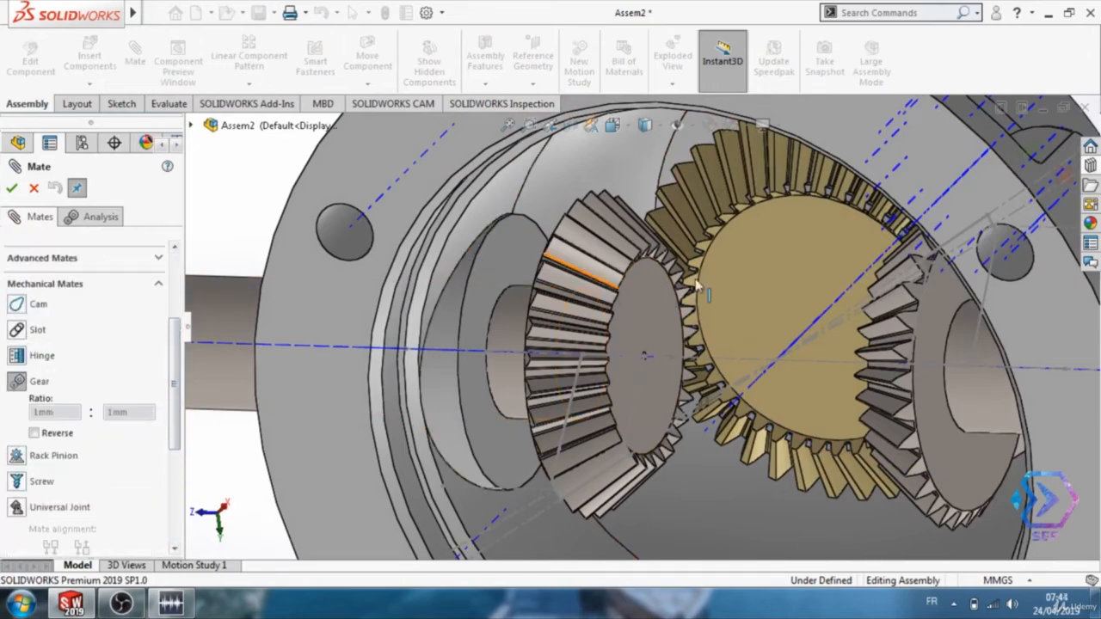
{"action": "left_click", "coordinate": [737, 225]}
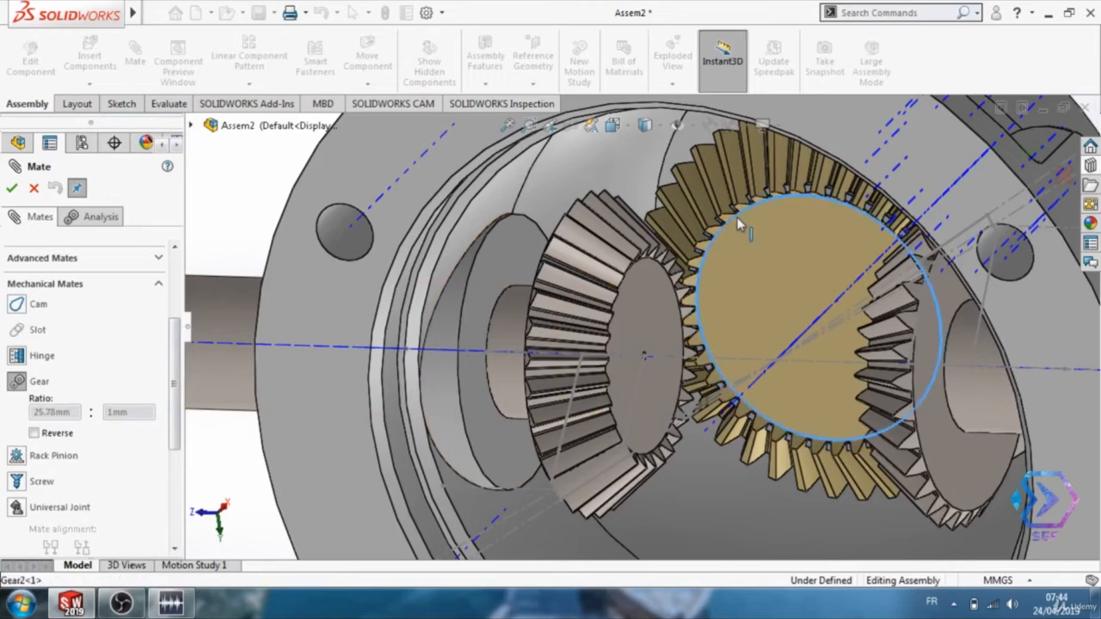
{"action": "left_click", "coordinate": [647, 268]}
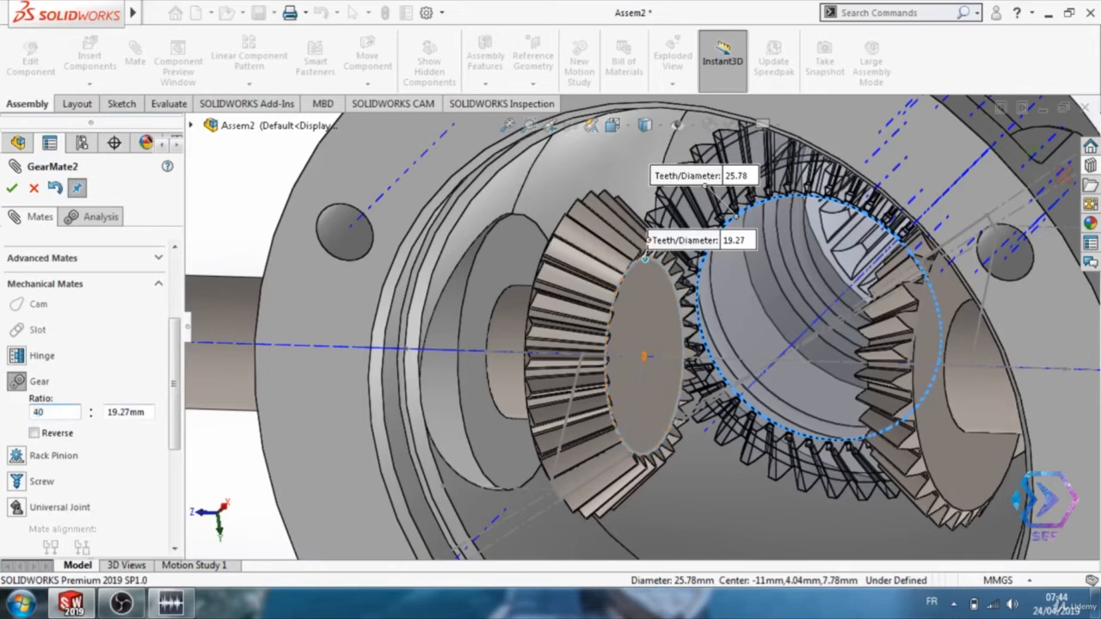
Set the ratio of the gear mate for the second bevel gear to 40 mm : 30 mm and apply it
{"action": "type", "text": "40"}
{"action": "key", "text": "Tab"}
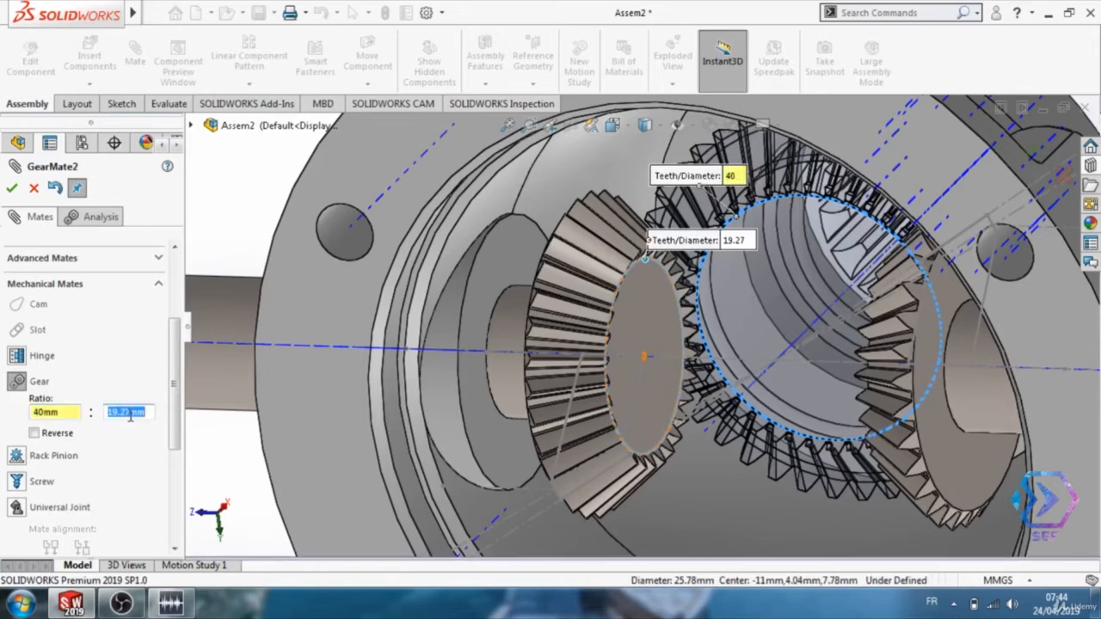
{"action": "type", "text": "30"}
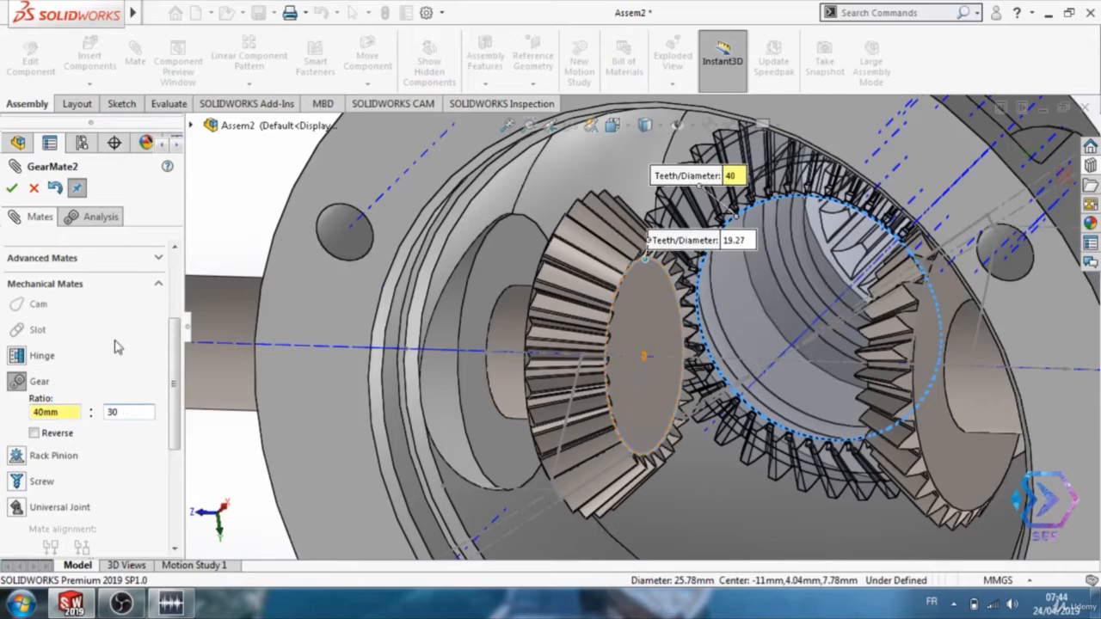
{"action": "key", "text": "Tab"}
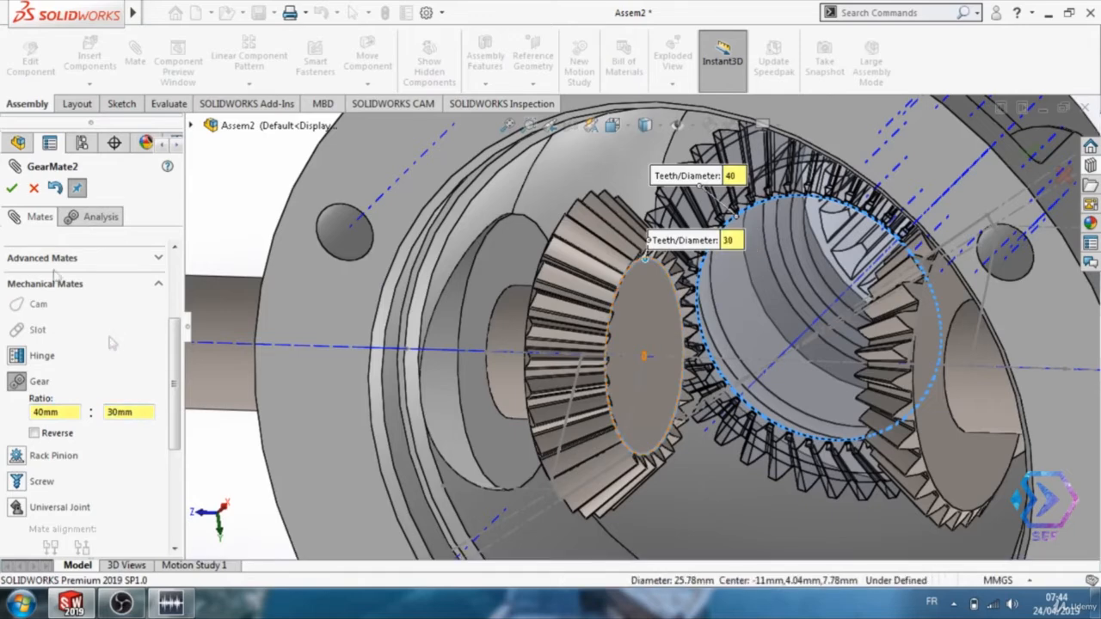
{"action": "left_click", "coordinate": [11, 187]}
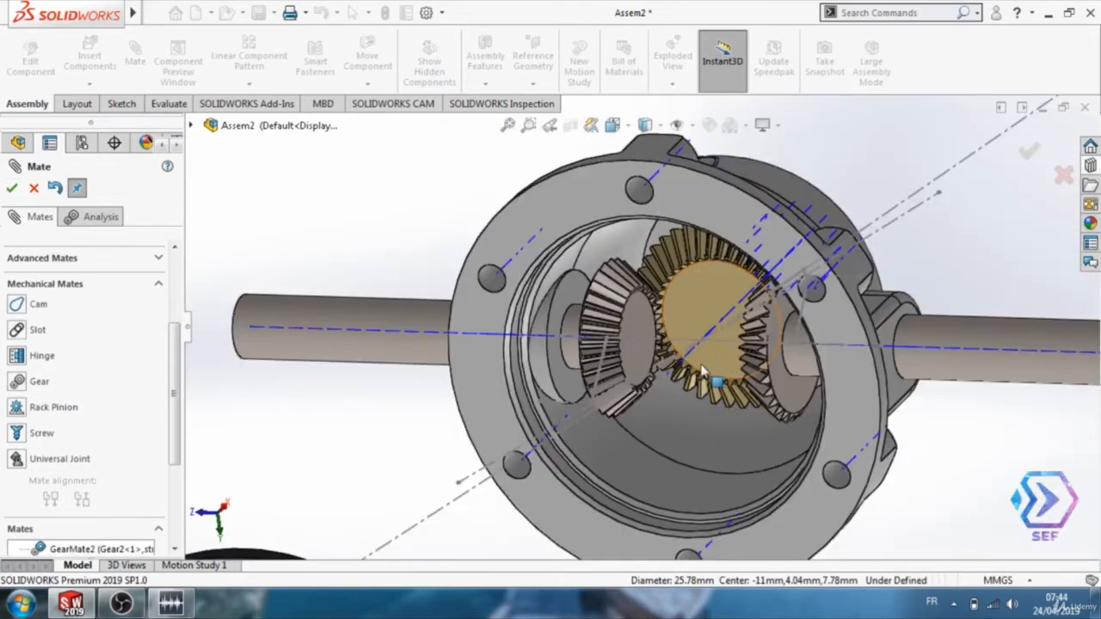
{"action": "left_click", "coordinate": [11, 187]}
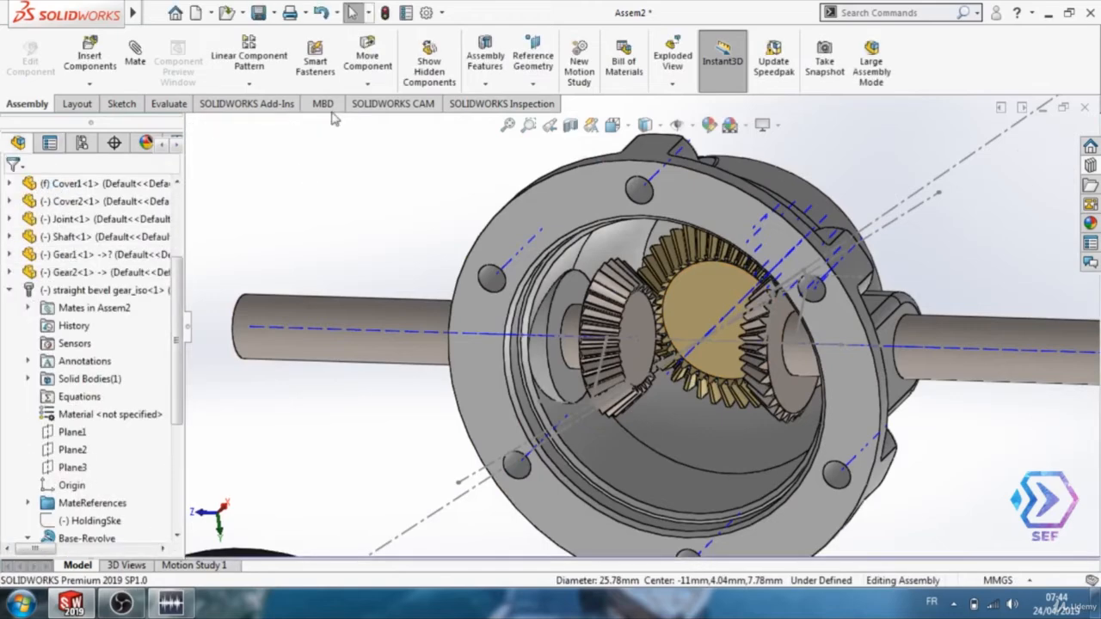
Test the gear mates by free-dragging the second bevel gear's shaft with Move Component
{"action": "left_click", "coordinate": [357, 69]}
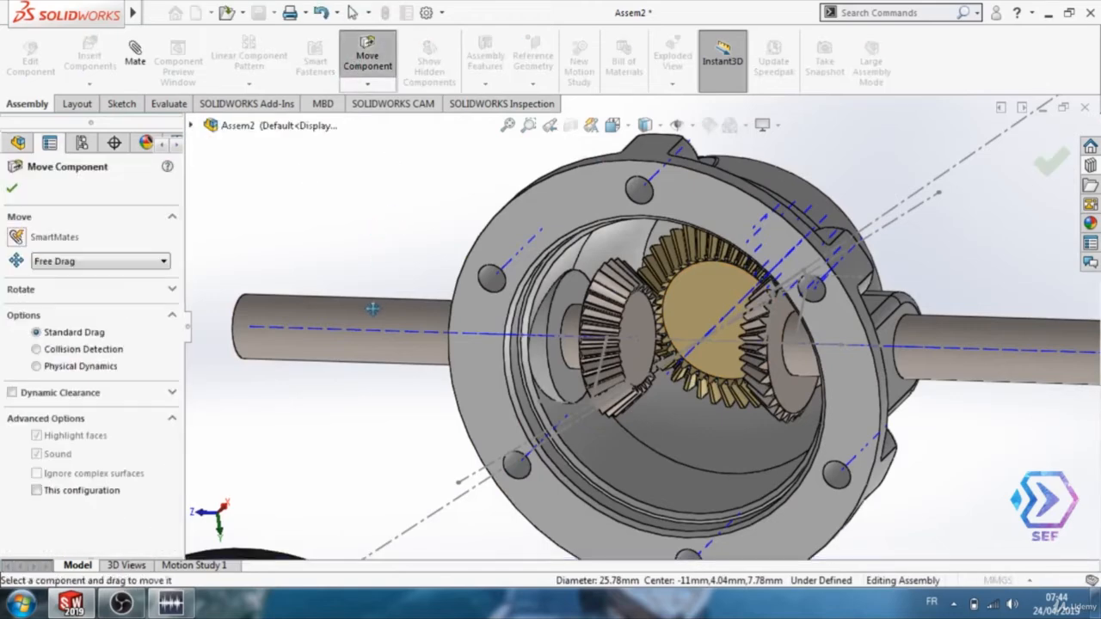
{"action": "left_click_drag", "start_coordinate": [372, 309], "coordinate": [344, 256]}
{"action": "left_click", "coordinate": [12, 188]}
Examine the meshed gears inside Cover1 and the separate Cover2 group with its shaft and Gear1 from several angles
{"action": "scroll", "coordinate": [267, 248], "scroll_direction": "up", "scroll_amount": 3}
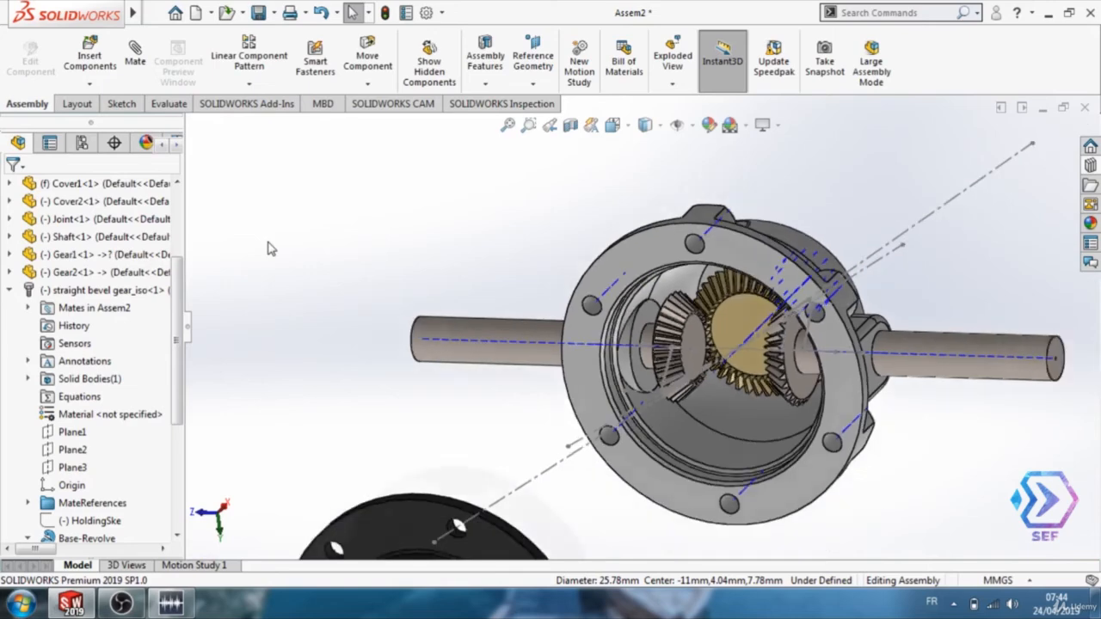
{"action": "scroll", "coordinate": [640, 328], "scroll_direction": "up", "scroll_amount": 2}
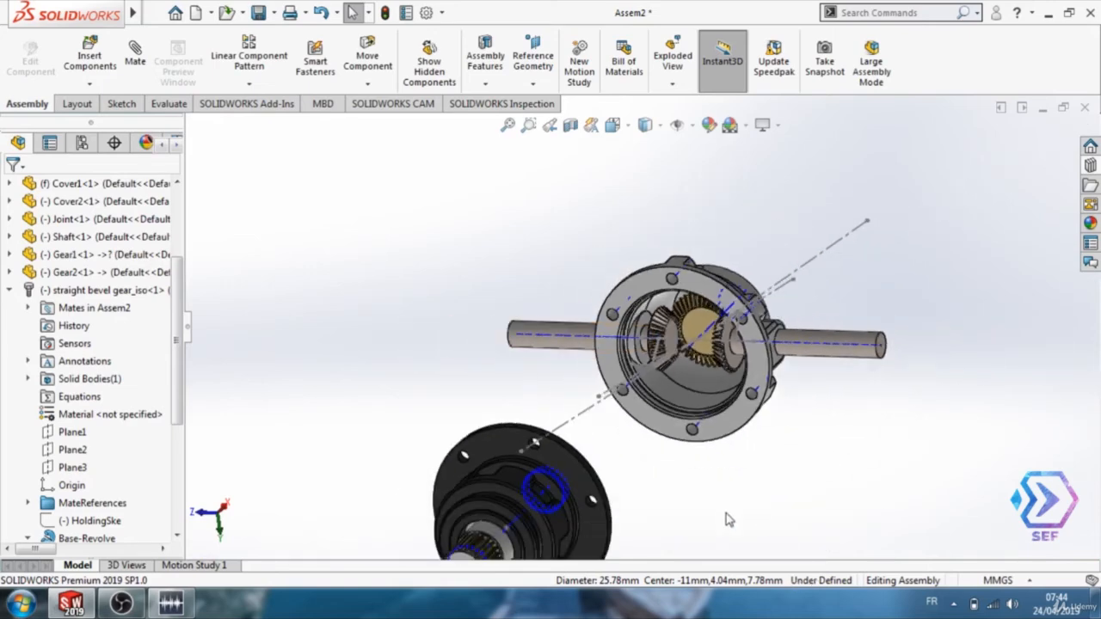
{"action": "middle_click_drag", "start_coordinate": [703, 521], "coordinate": [643, 476], "text": "ctrl"}
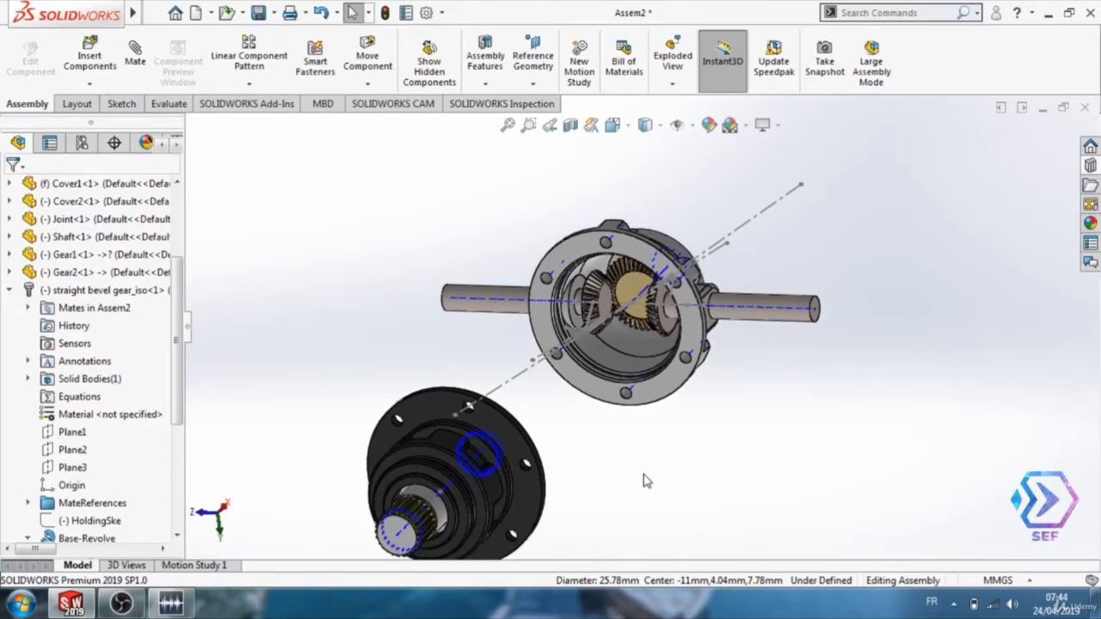
{"action": "middle_click_drag", "start_coordinate": [647, 481], "coordinate": [510, 568]}
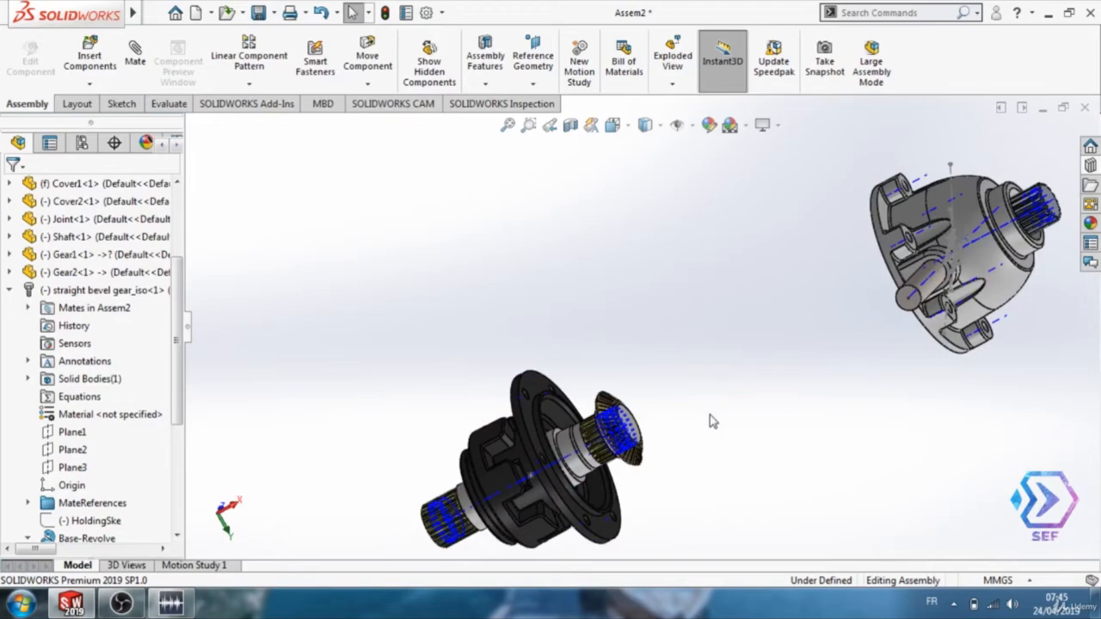
{"action": "middle_click_drag", "start_coordinate": [782, 409], "coordinate": [847, 288]}
{"action": "scroll", "coordinate": [847, 288], "scroll_direction": "down", "scroll_amount": 5}
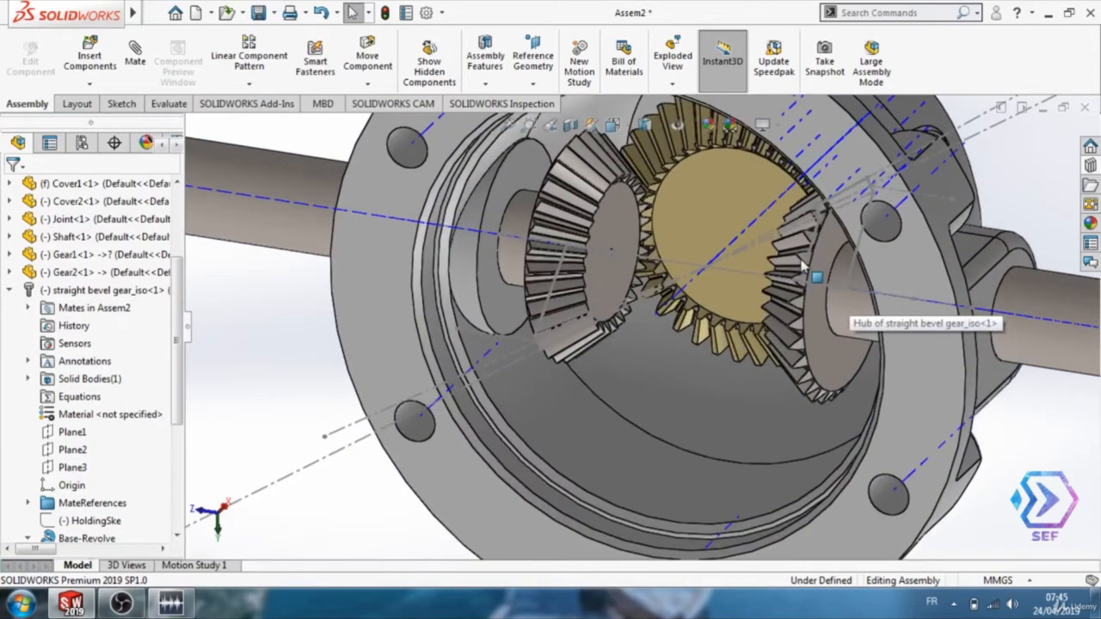
{"action": "left_click", "coordinate": [730, 272]}
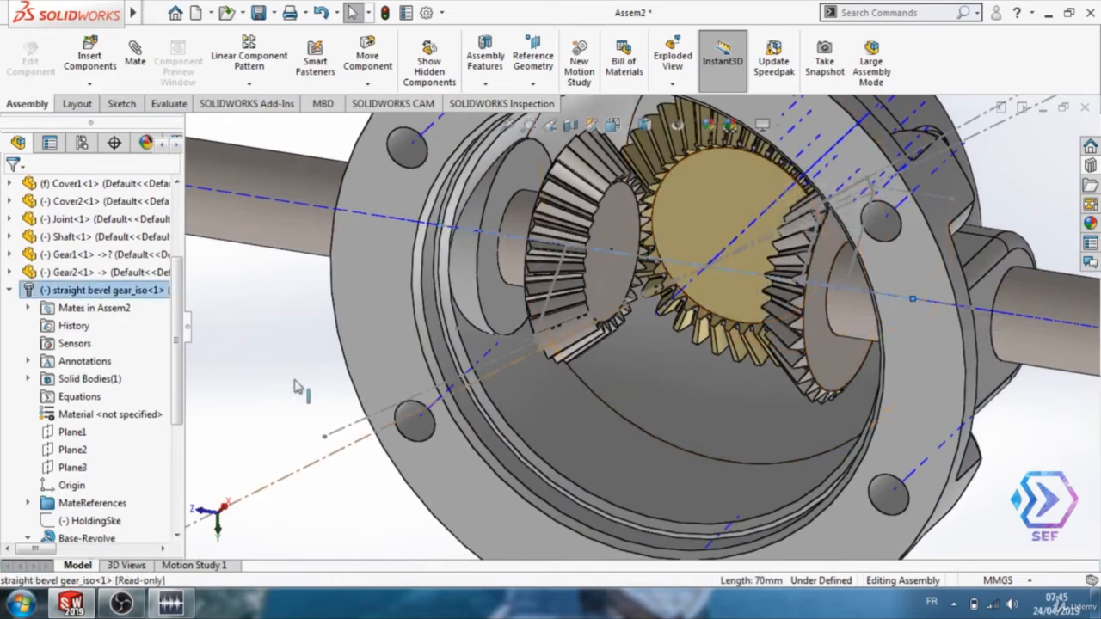
{"action": "scroll", "coordinate": [249, 352], "scroll_direction": "up", "scroll_amount": 5}
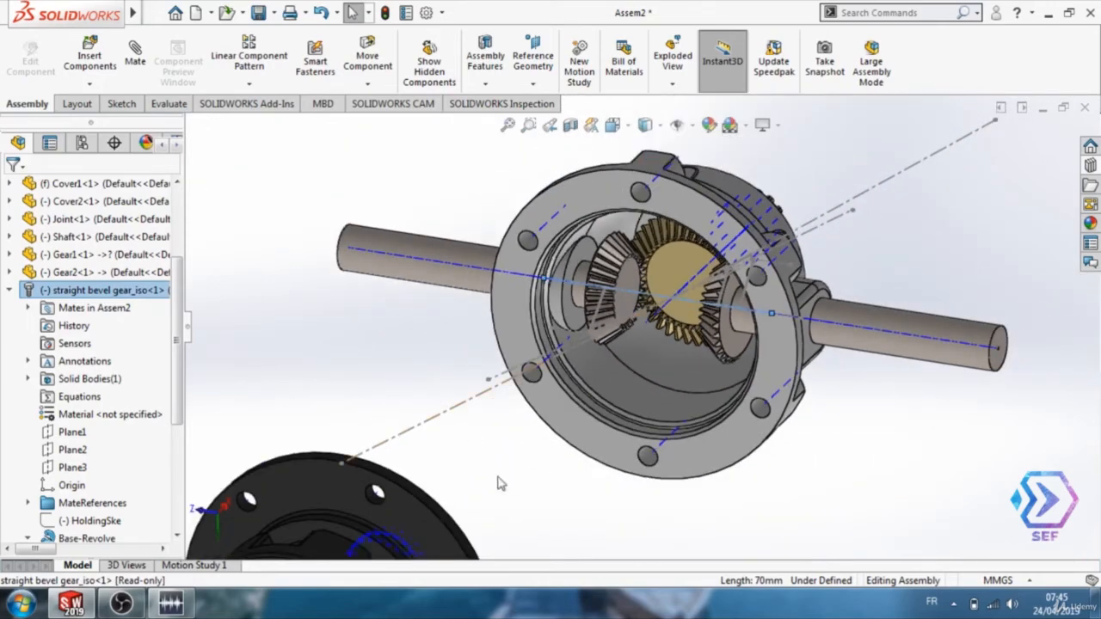
{"action": "middle_click_drag", "start_coordinate": [516, 507], "coordinate": [420, 528]}
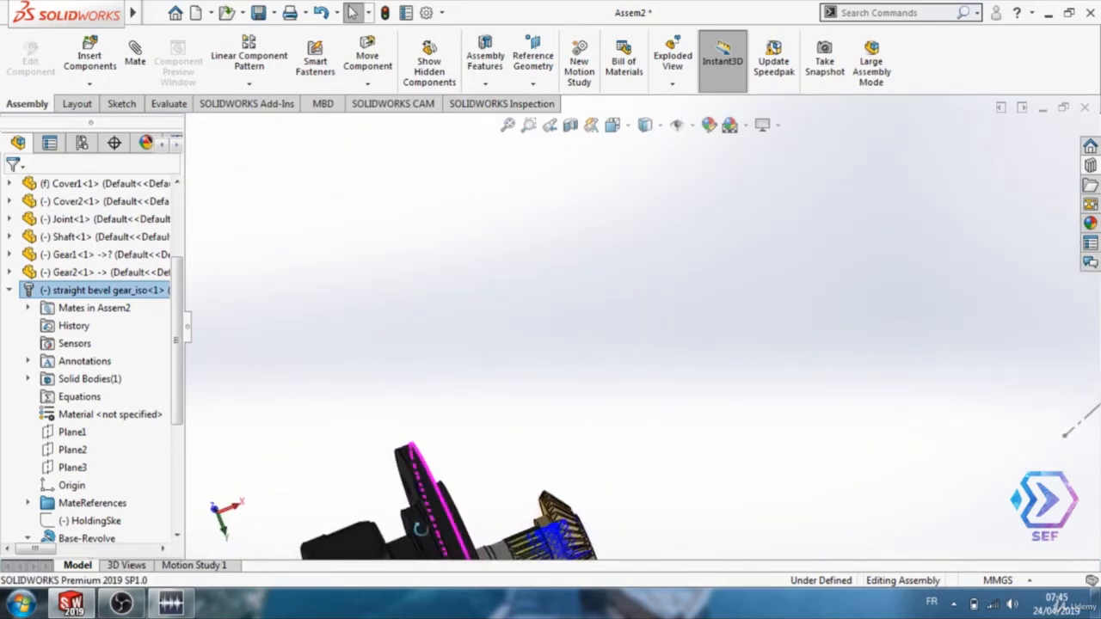
{"action": "middle_click_drag", "start_coordinate": [636, 535], "coordinate": [593, 464], "text": "ctrl"}
Hide the blue axes and sketch lines across the assembly to get a clear view of Gear1 on the shaft
{"action": "mouse_move", "coordinate": [135, 23]}
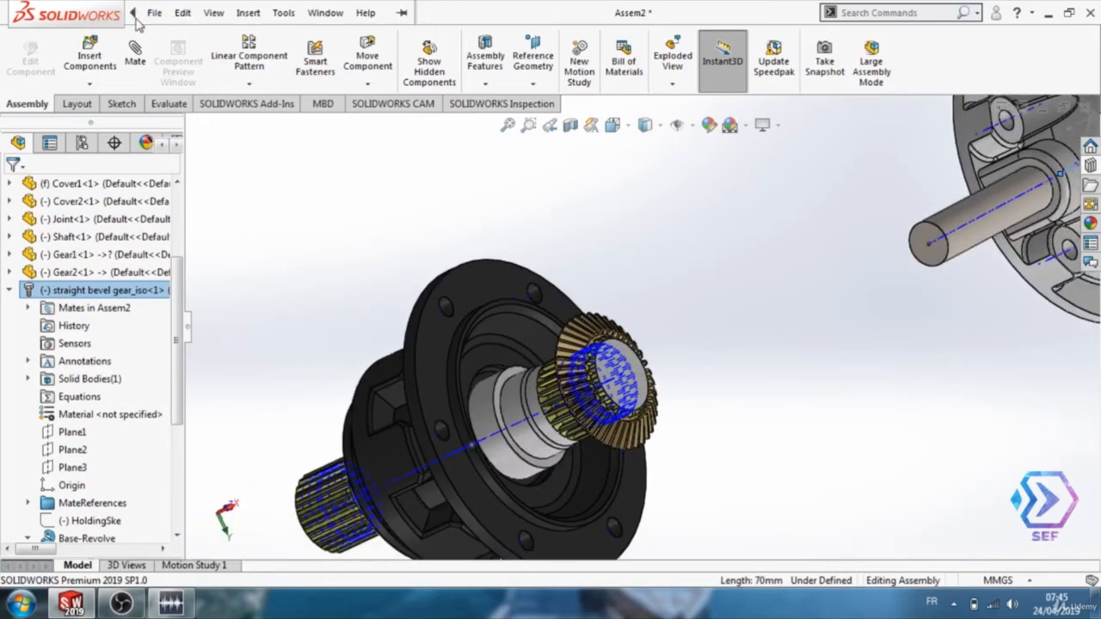
{"action": "left_click", "coordinate": [214, 13]}
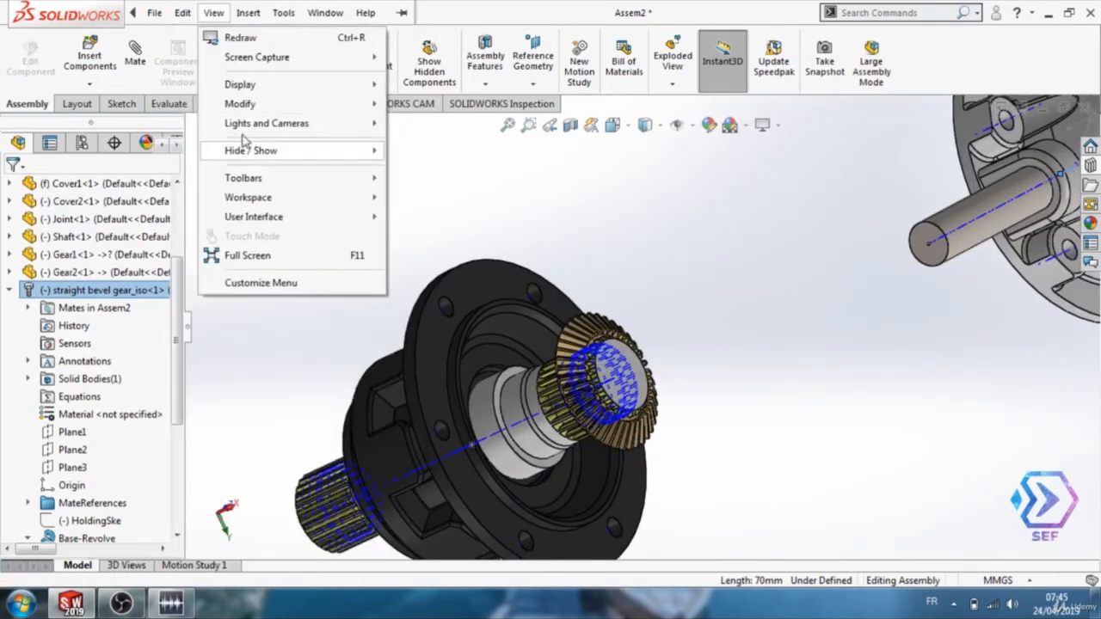
{"action": "mouse_move", "coordinate": [282, 151]}
{"action": "left_click", "coordinate": [434, 112]}
{"action": "scroll", "coordinate": [617, 383], "scroll_direction": "down", "scroll_amount": 3}
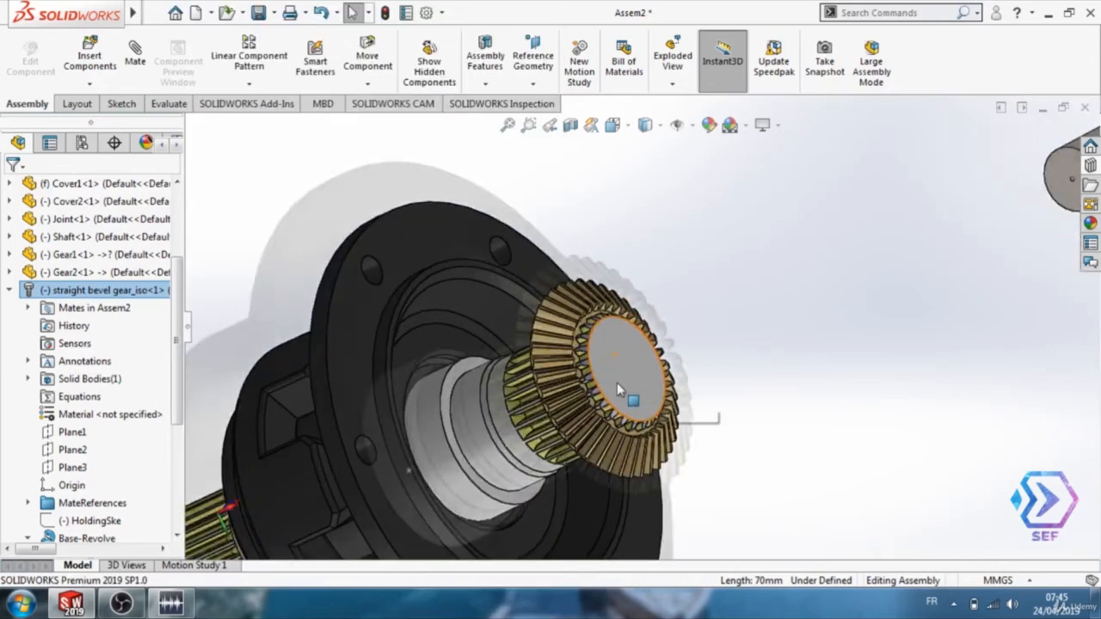
{"action": "scroll", "coordinate": [616, 383], "scroll_direction": "down", "scroll_amount": 5}
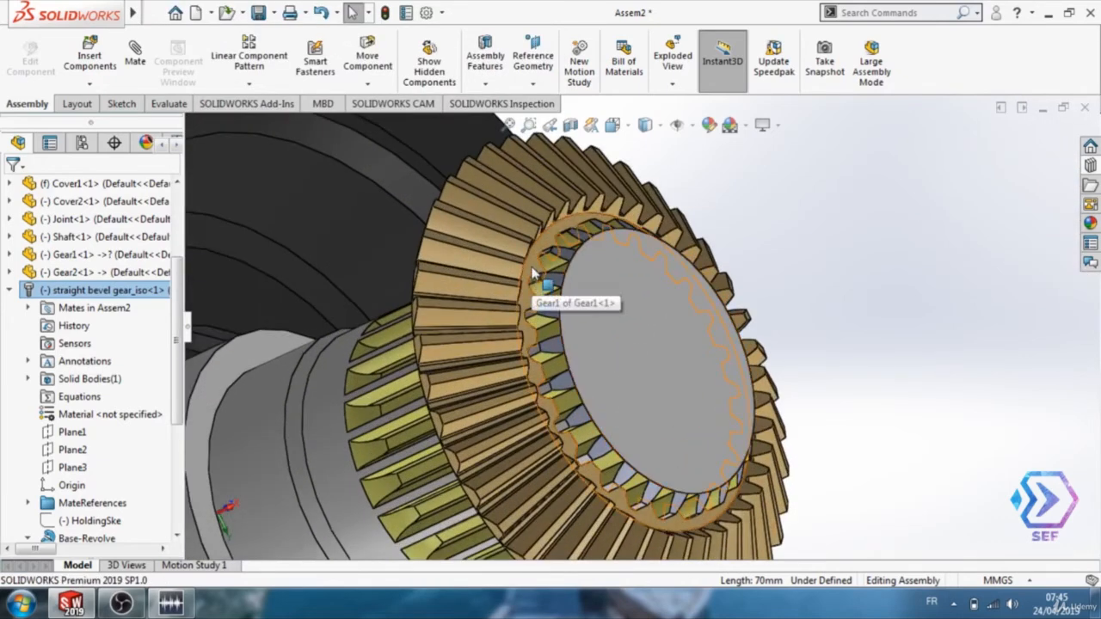
Add an 11 mm distance mate between the selected straight bevel gear face and Gear1's toothed end face
{"action": "left_click", "coordinate": [533, 273]}
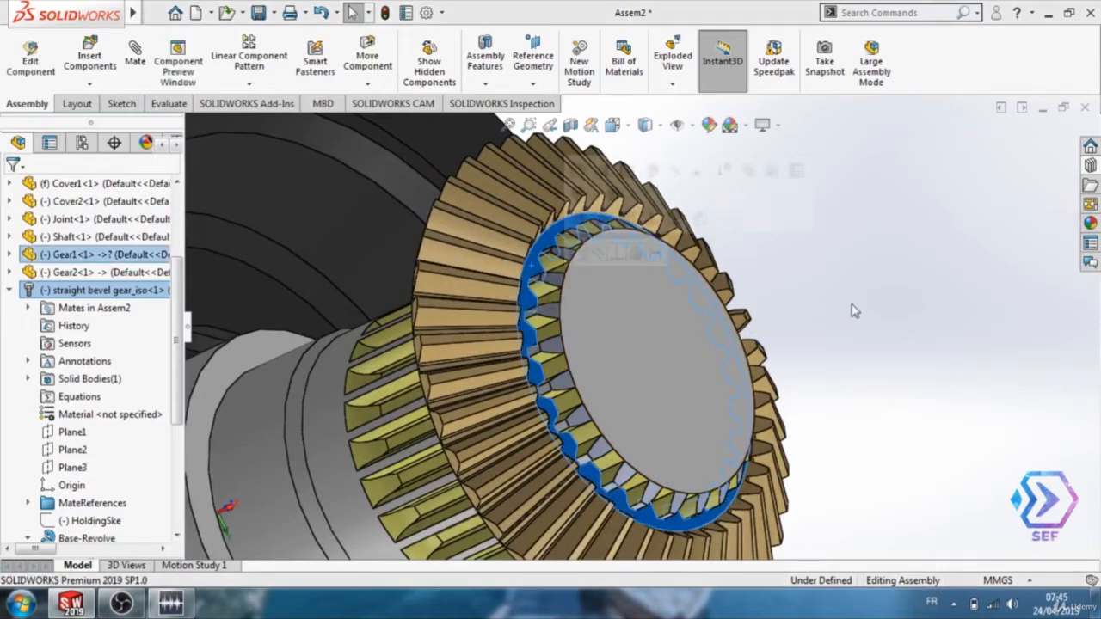
{"action": "middle_click_drag", "start_coordinate": [856, 309], "coordinate": [808, 317], "text": "ctrl"}
{"action": "left_click", "coordinate": [135, 54]}
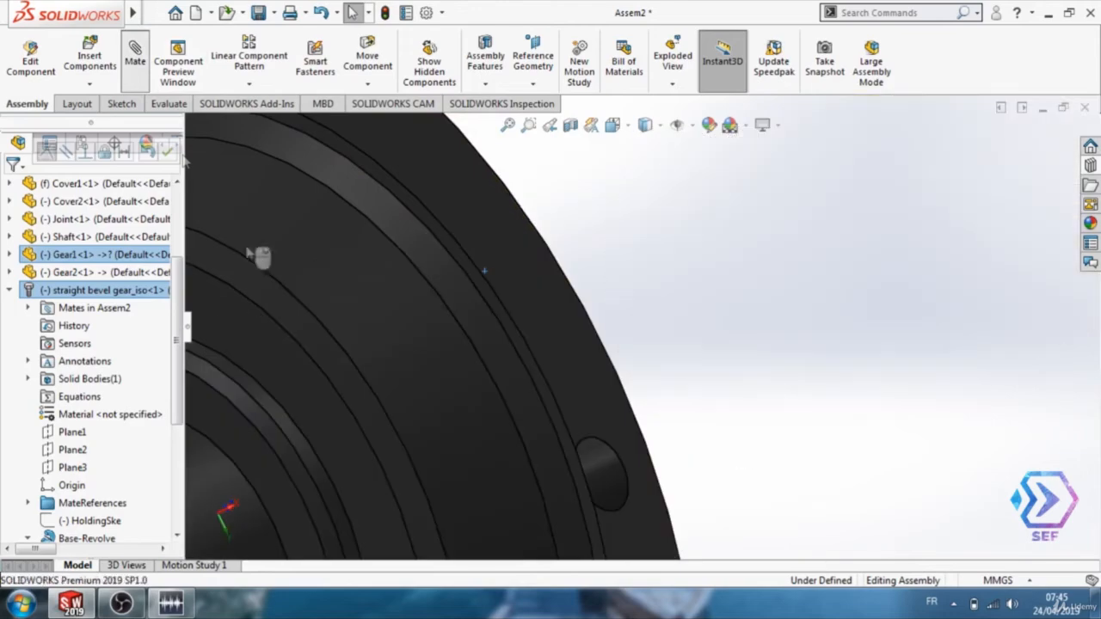
{"action": "scroll", "coordinate": [180, 314], "scroll_direction": "down", "scroll_amount": 3}
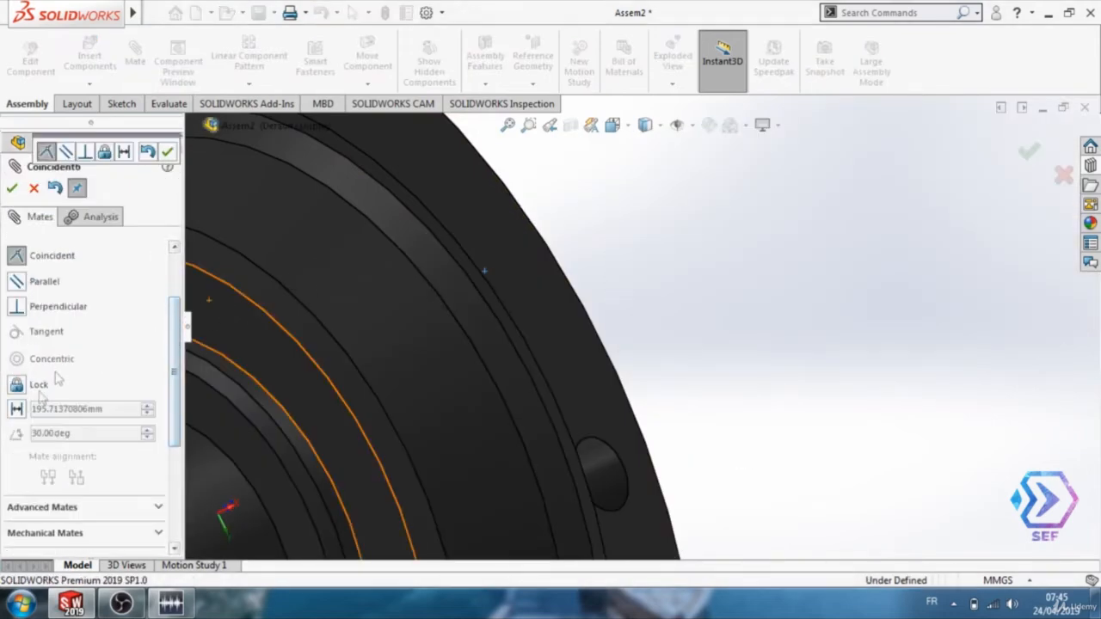
{"action": "left_click", "coordinate": [16, 410]}
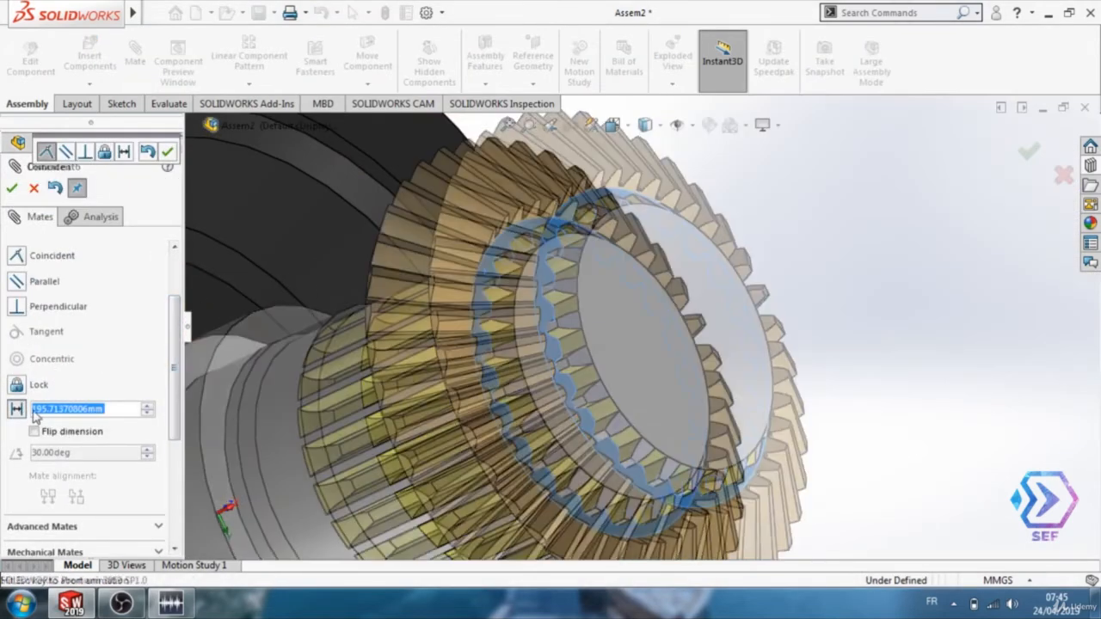
{"action": "key", "text": "BackSpace"}
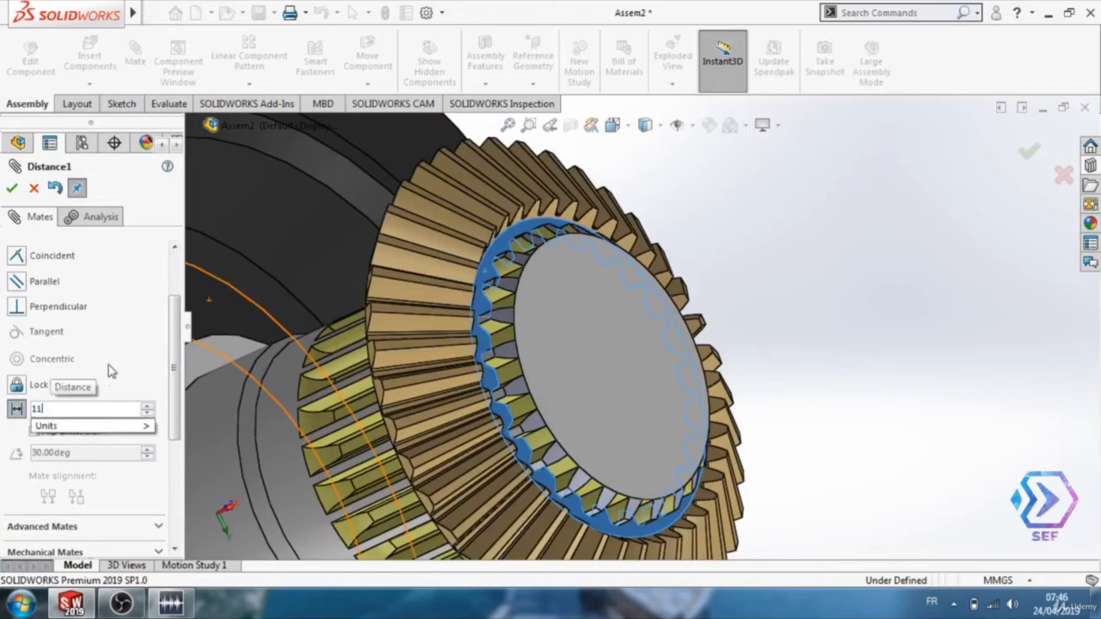
{"action": "type", "text": "11"}
{"action": "key", "text": "Return"}
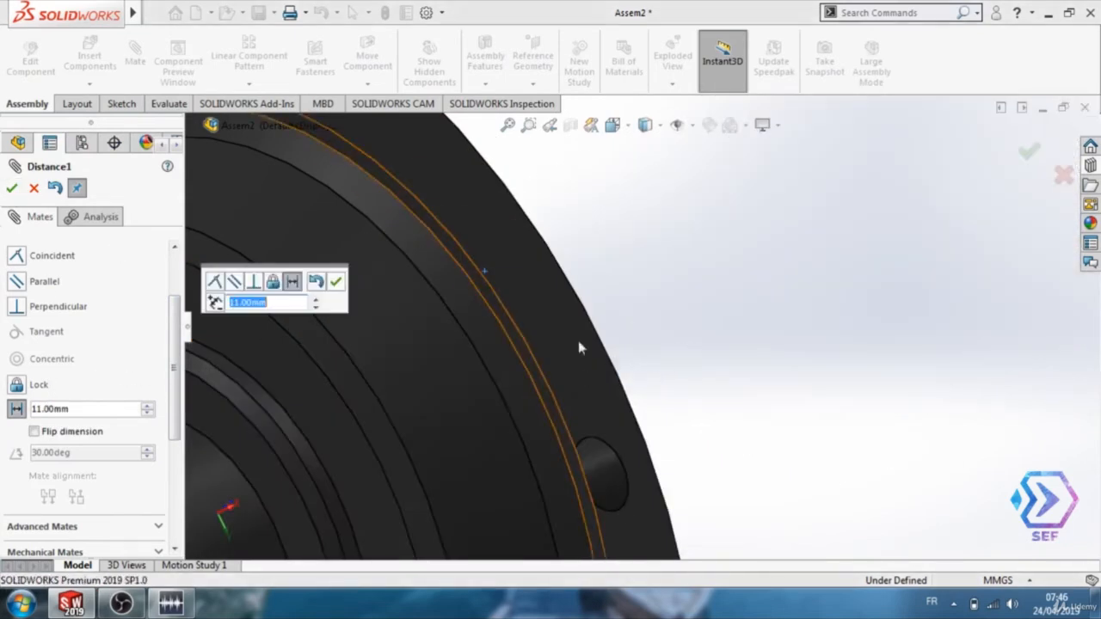
{"action": "left_click", "coordinate": [337, 282]}
Rotate Gear1 slightly with a free drag in Move Component so its teeth mesh with the adjacent bevel gear inside Cover1
{"action": "scroll", "coordinate": [725, 361], "scroll_direction": "up", "scroll_amount": 1}
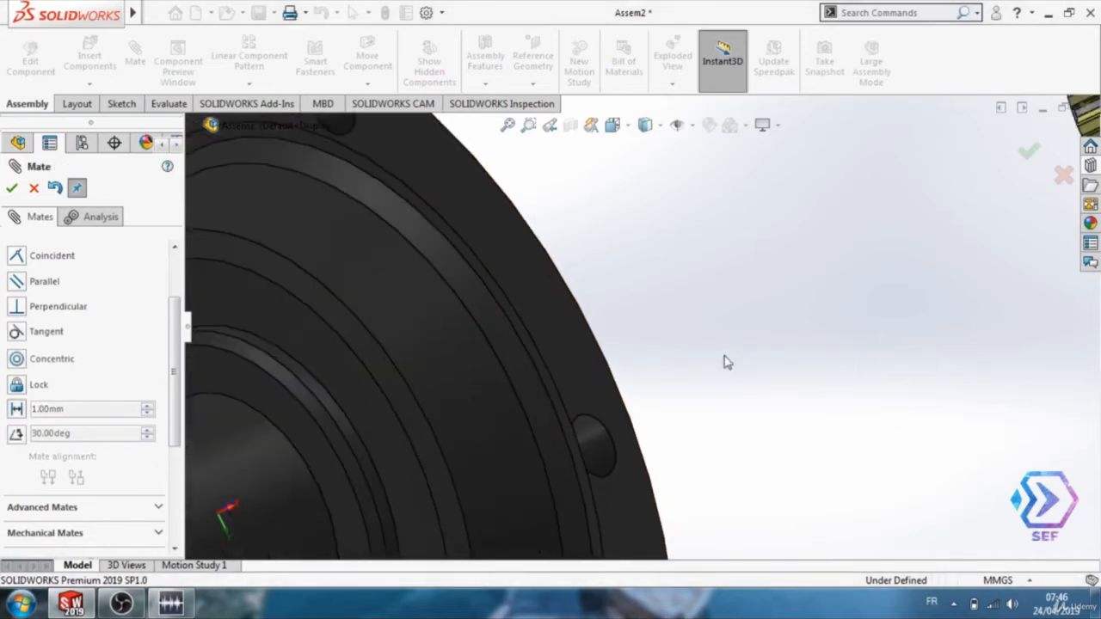
{"action": "scroll", "coordinate": [725, 361], "scroll_direction": "up", "scroll_amount": 6}
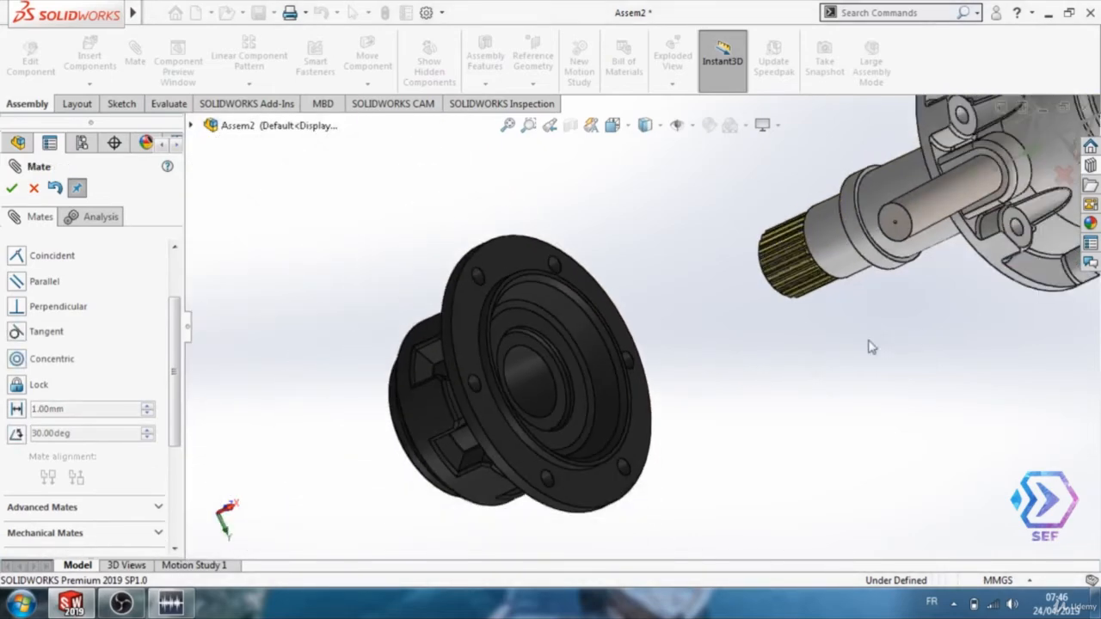
{"action": "middle_click_drag", "start_coordinate": [912, 342], "coordinate": [989, 327]}
{"action": "scroll", "coordinate": [941, 344], "scroll_direction": "up", "scroll_amount": 3}
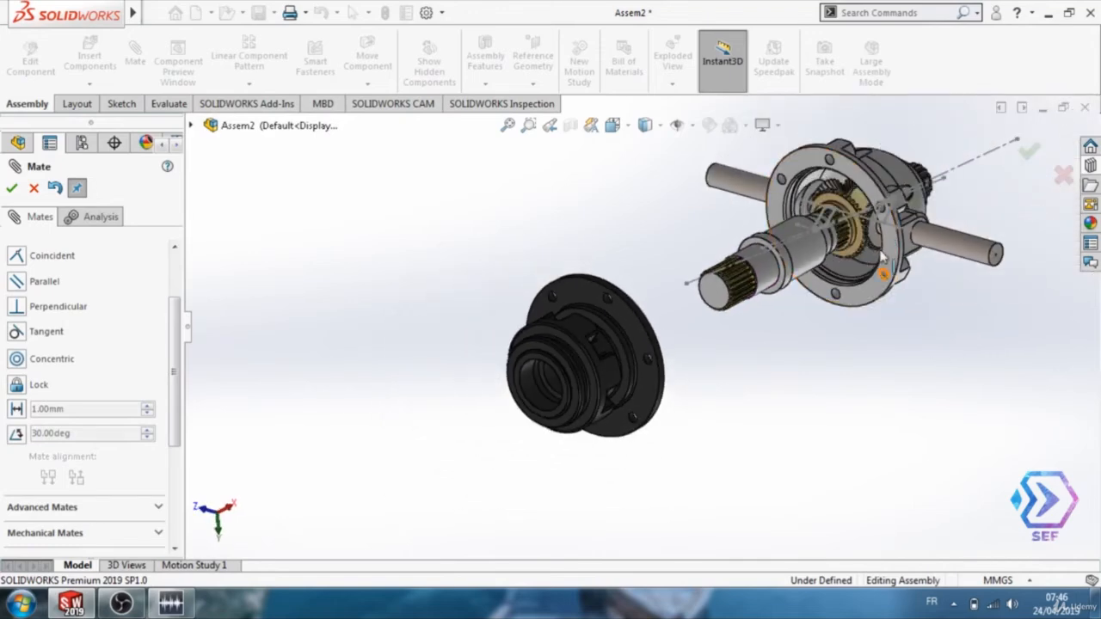
{"action": "scroll", "coordinate": [889, 217], "scroll_direction": "down", "scroll_amount": 10}
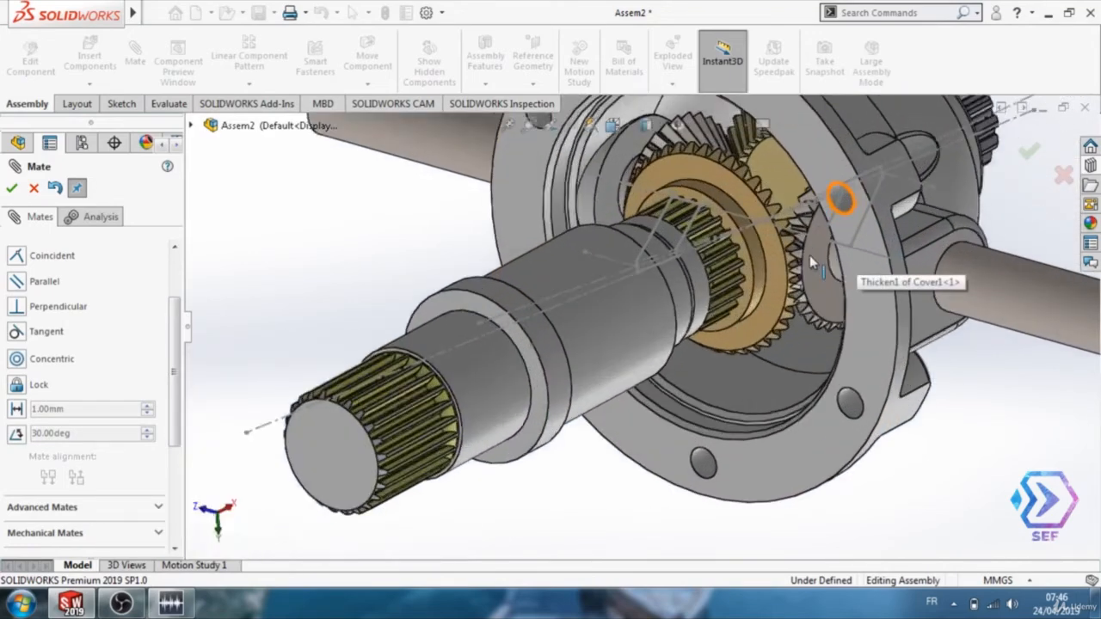
{"action": "scroll", "coordinate": [808, 258], "scroll_direction": "down", "scroll_amount": 3}
{"action": "scroll", "coordinate": [807, 262], "scroll_direction": "down", "scroll_amount": 3}
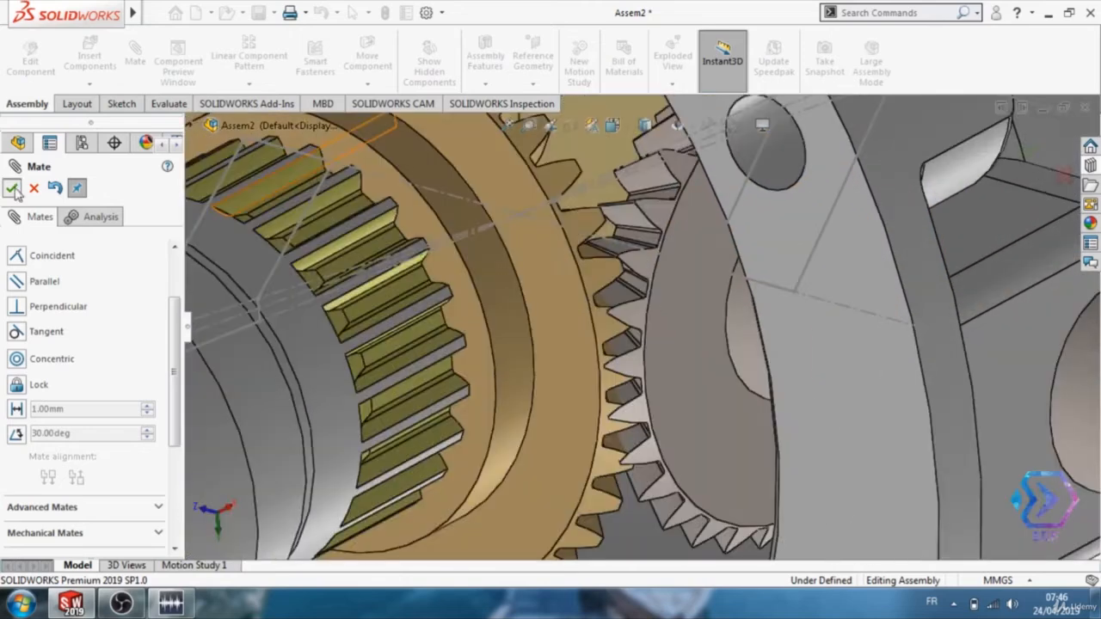
{"action": "left_click", "coordinate": [13, 188]}
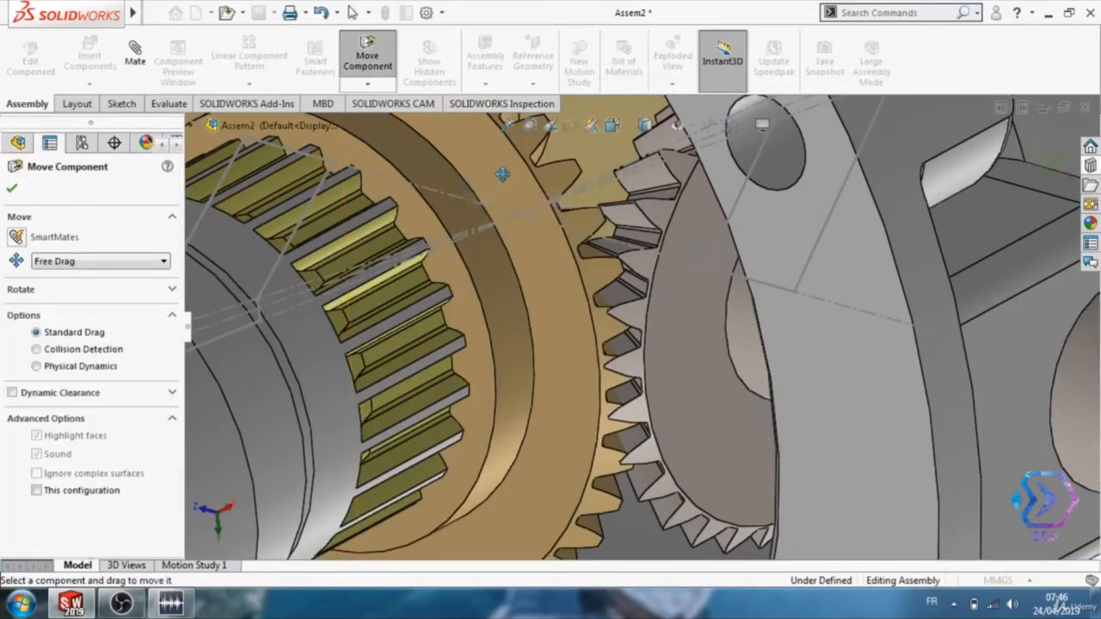
{"action": "left_click_drag", "start_coordinate": [503, 174], "coordinate": [522, 182]}
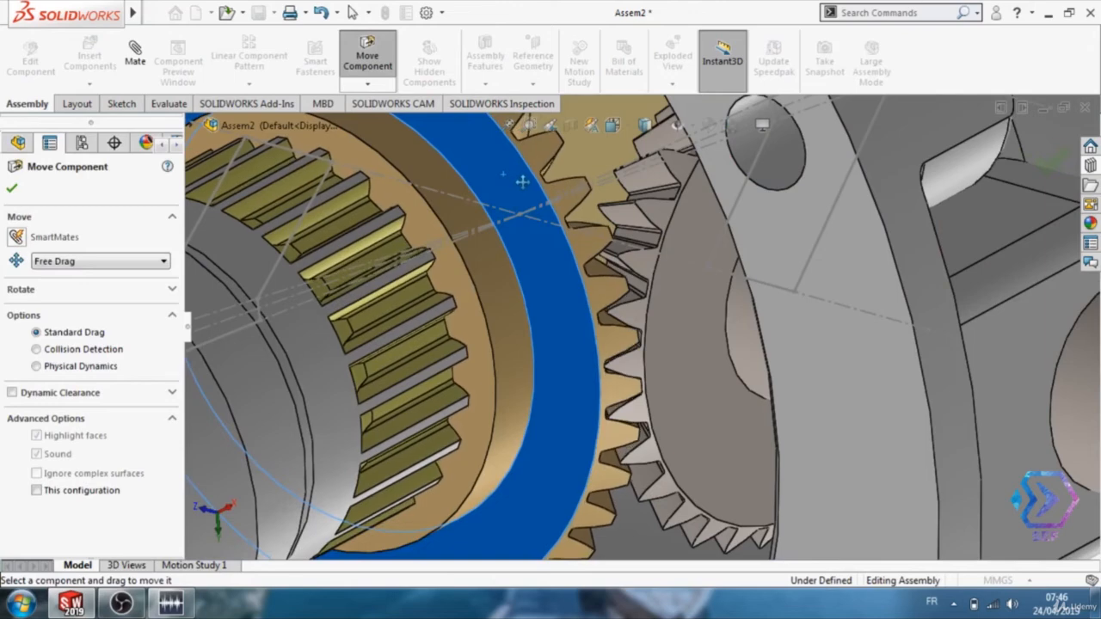
{"action": "left_click", "coordinate": [13, 189]}
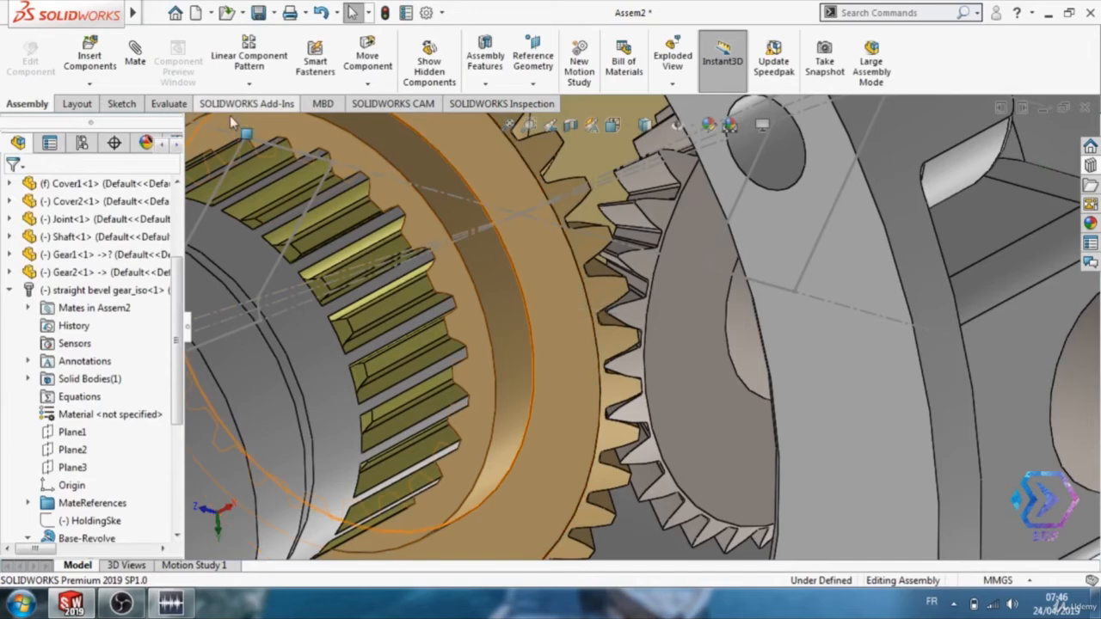
Start a mechanical gear mate between Gear1's inner circular edge and the bore edge of the adjacent straight bevel gear
{"action": "left_click", "coordinate": [448, 159]}
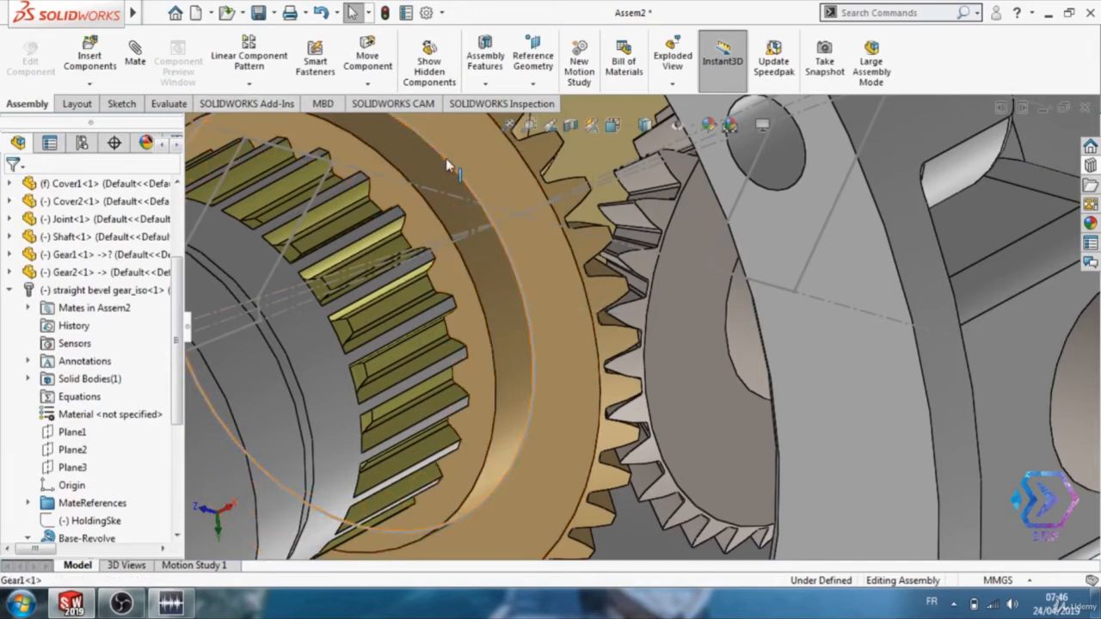
{"action": "left_click", "coordinate": [726, 334], "text": "ctrl"}
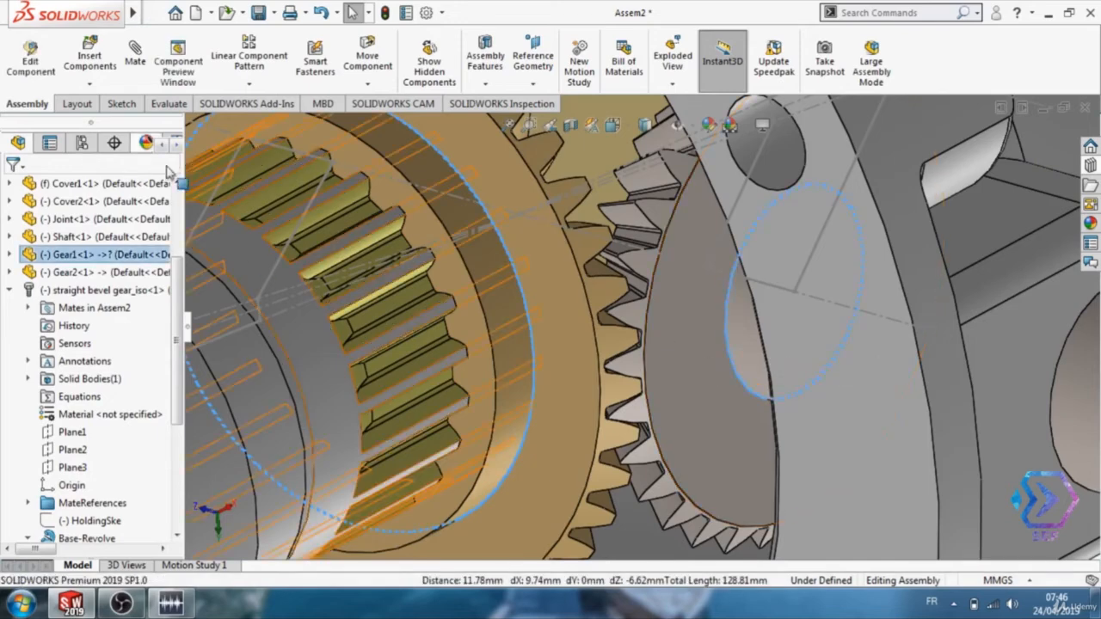
{"action": "left_click", "coordinate": [135, 56]}
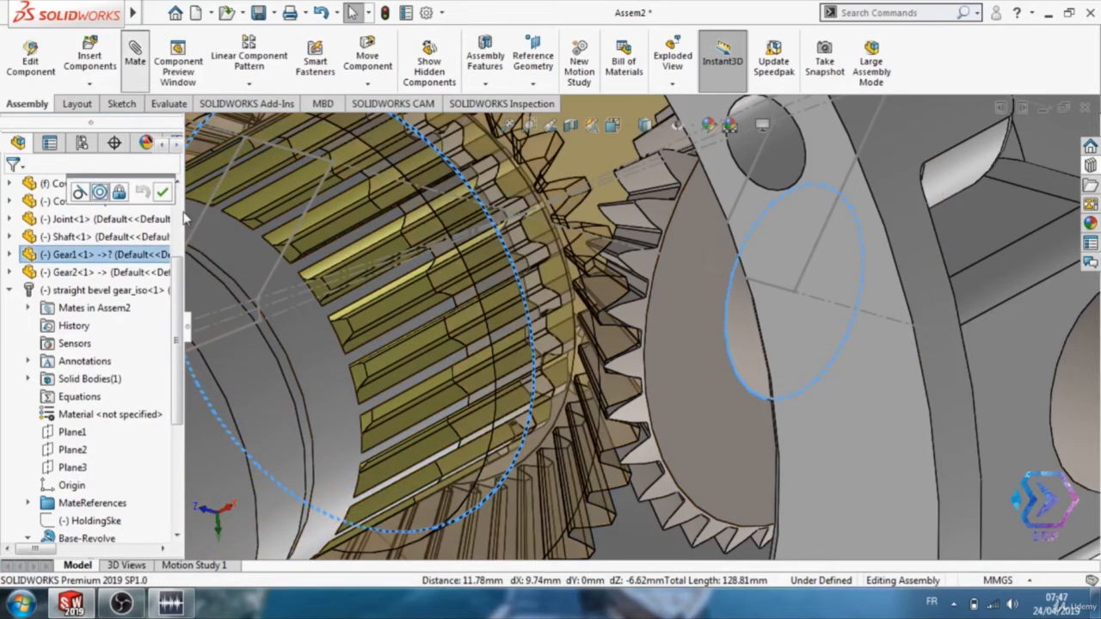
{"action": "left_click_drag", "start_coordinate": [176, 276], "coordinate": [176, 312]}
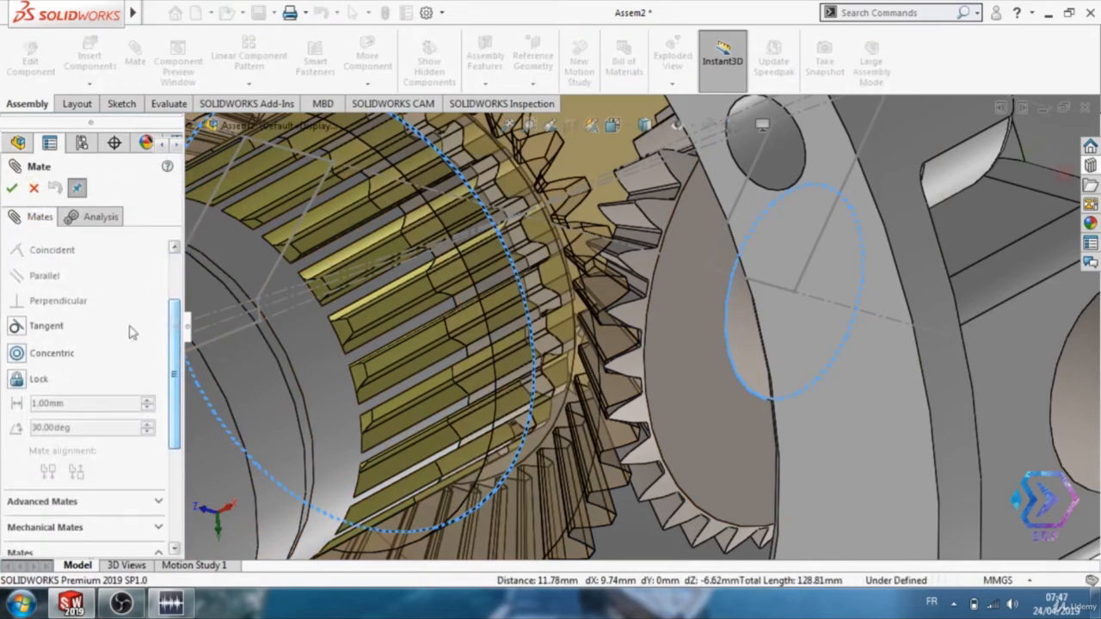
{"action": "left_click_drag", "start_coordinate": [173, 358], "coordinate": [172, 406]}
{"action": "left_click", "coordinate": [96, 411]}
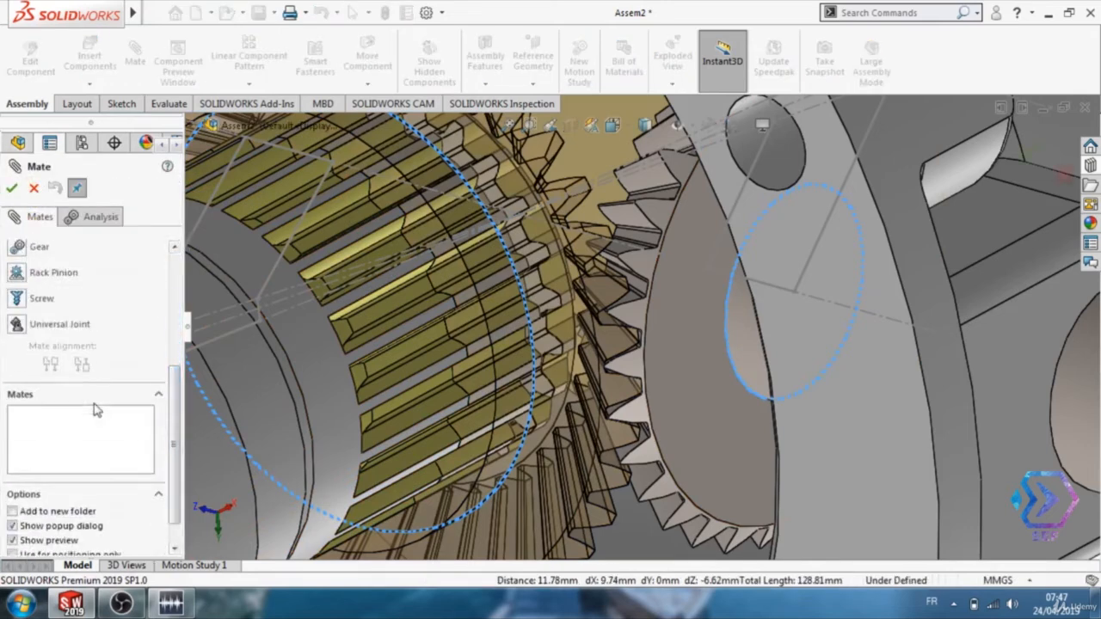
{"action": "left_click", "coordinate": [39, 247]}
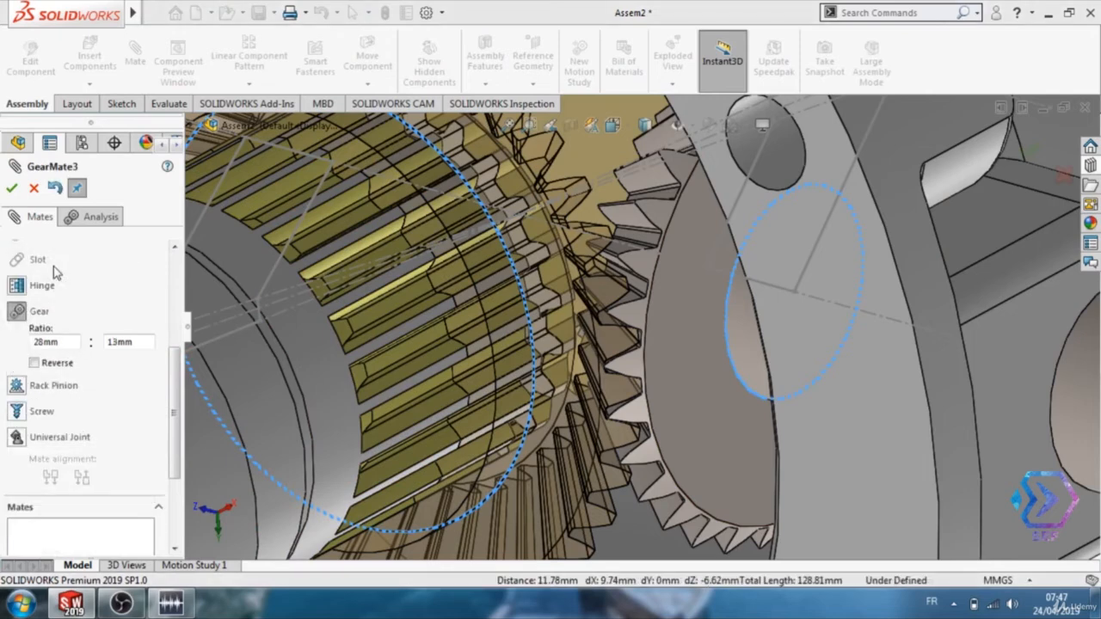
Set the ratio of the gear mate between Gear1 and the bevel gear to 40 mm : 30 mm and apply it
{"action": "left_click", "coordinate": [47, 342]}
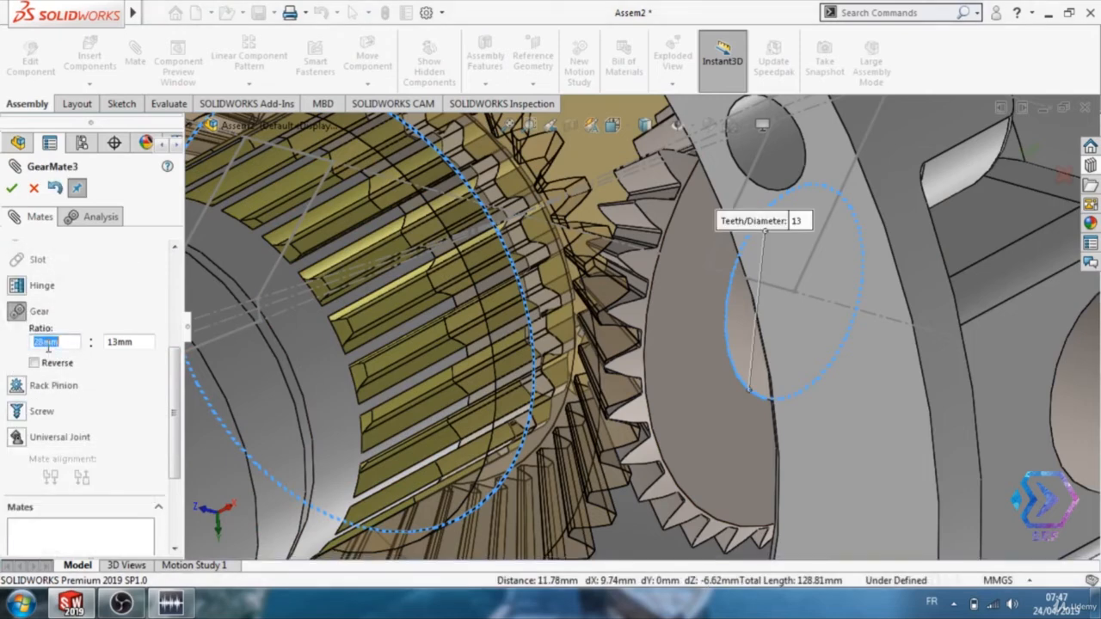
{"action": "type", "text": "40"}
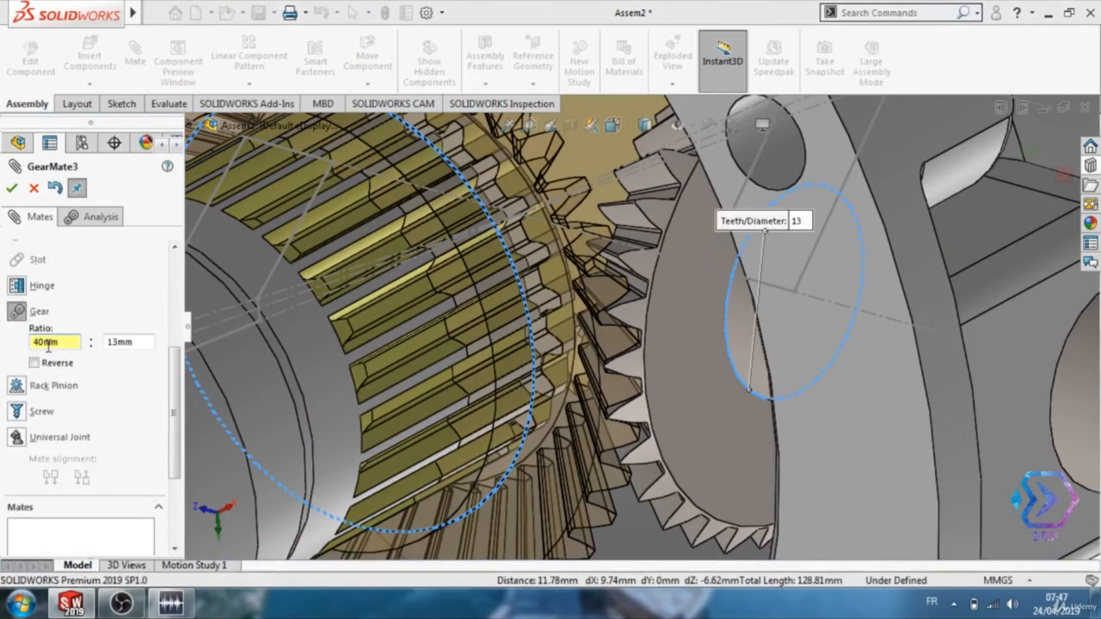
{"action": "key", "text": "Return"}
{"action": "left_click", "coordinate": [119, 341]}
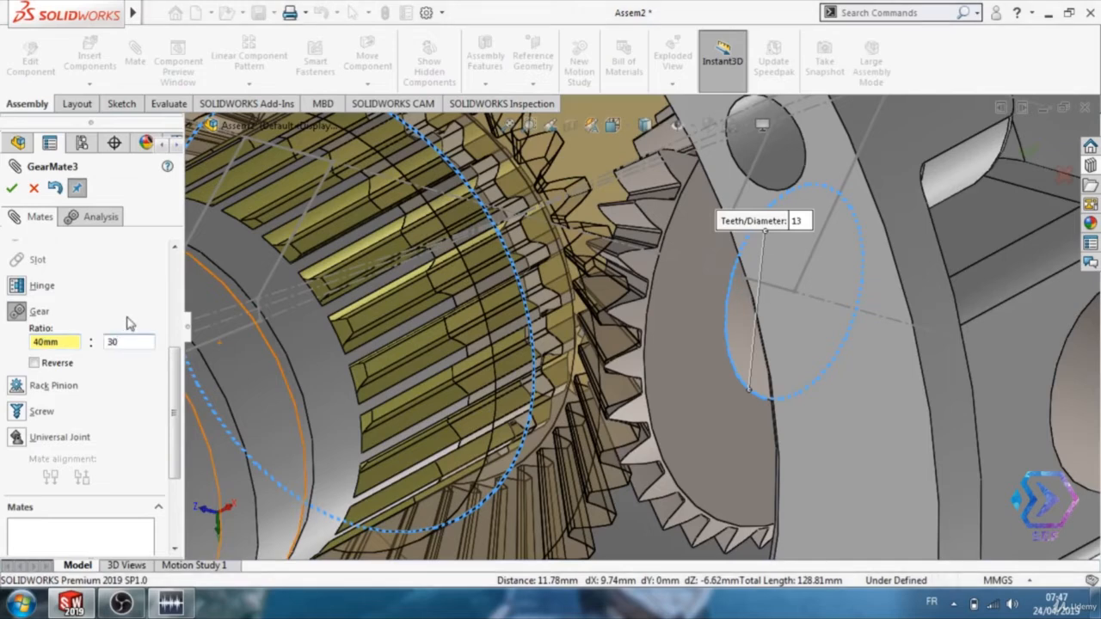
{"action": "key", "text": "Return"}
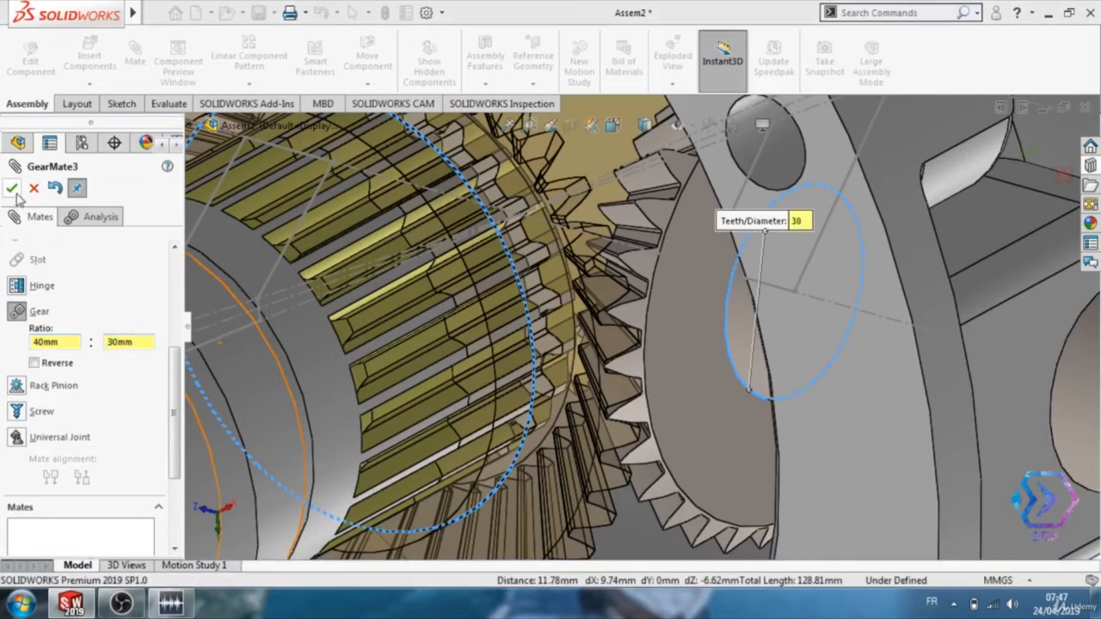
{"action": "left_click", "coordinate": [14, 191]}
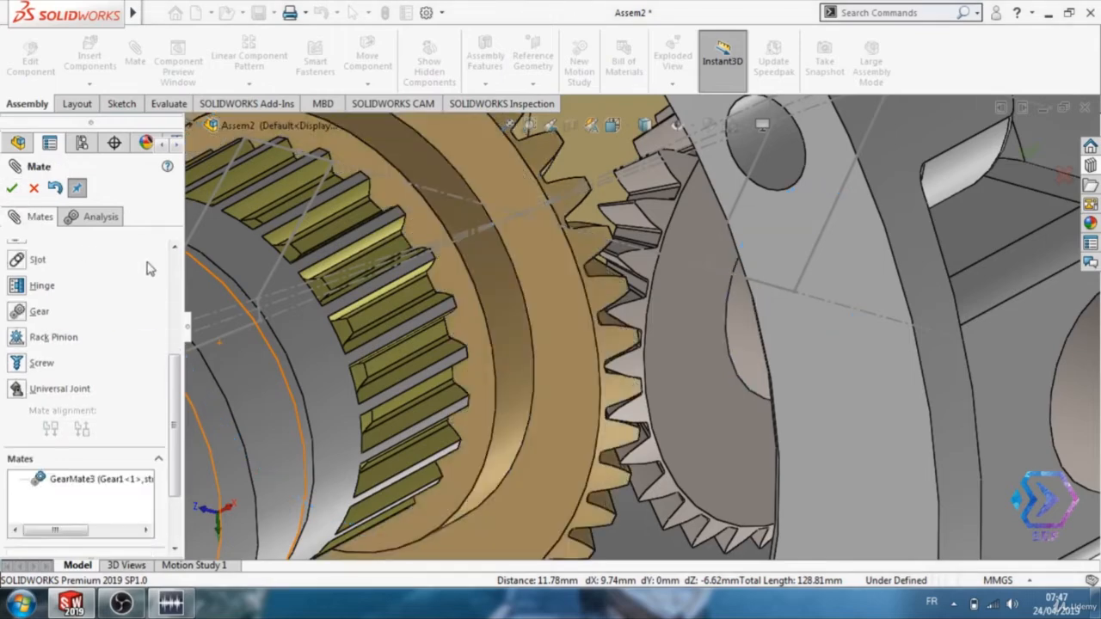
Test the Gear1 gear mate by free-dragging the splined shaft with Move Component
{"action": "scroll", "coordinate": [591, 380], "scroll_direction": "down", "scroll_amount": 1}
{"action": "scroll", "coordinate": [590, 379], "scroll_direction": "up", "scroll_amount": 2}
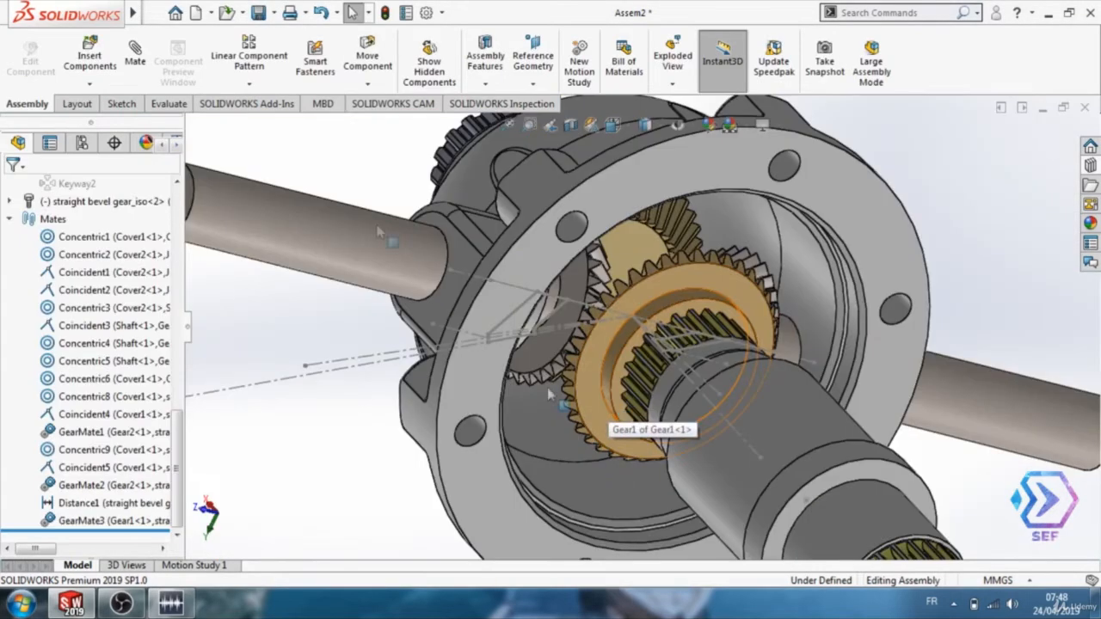
{"action": "left_click", "coordinate": [367, 56]}
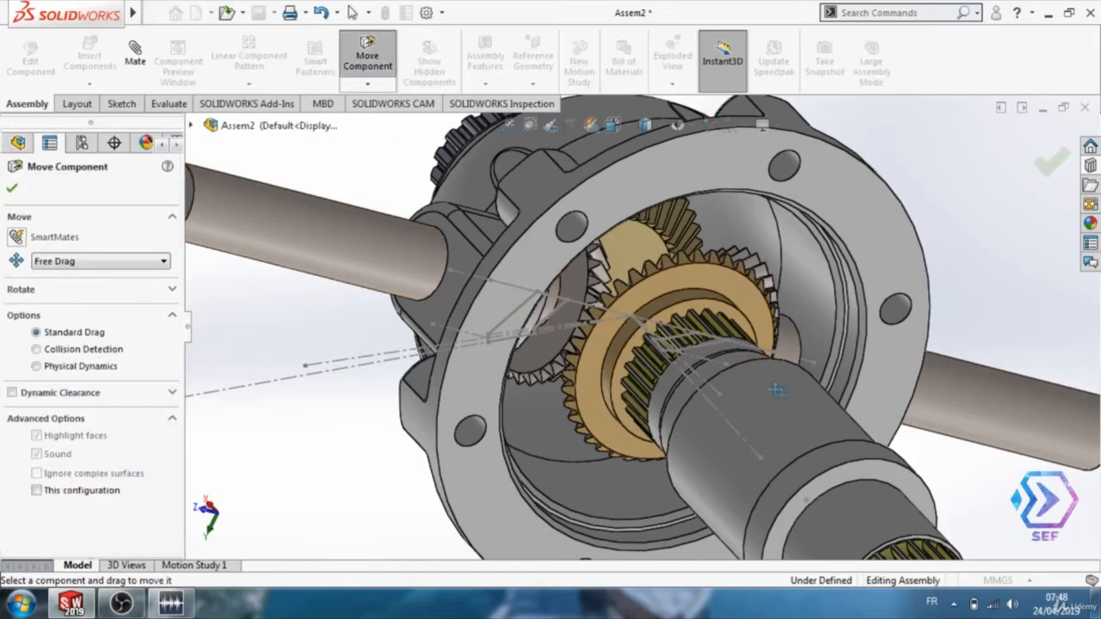
{"action": "left_click_drag", "start_coordinate": [804, 404], "coordinate": [774, 344]}
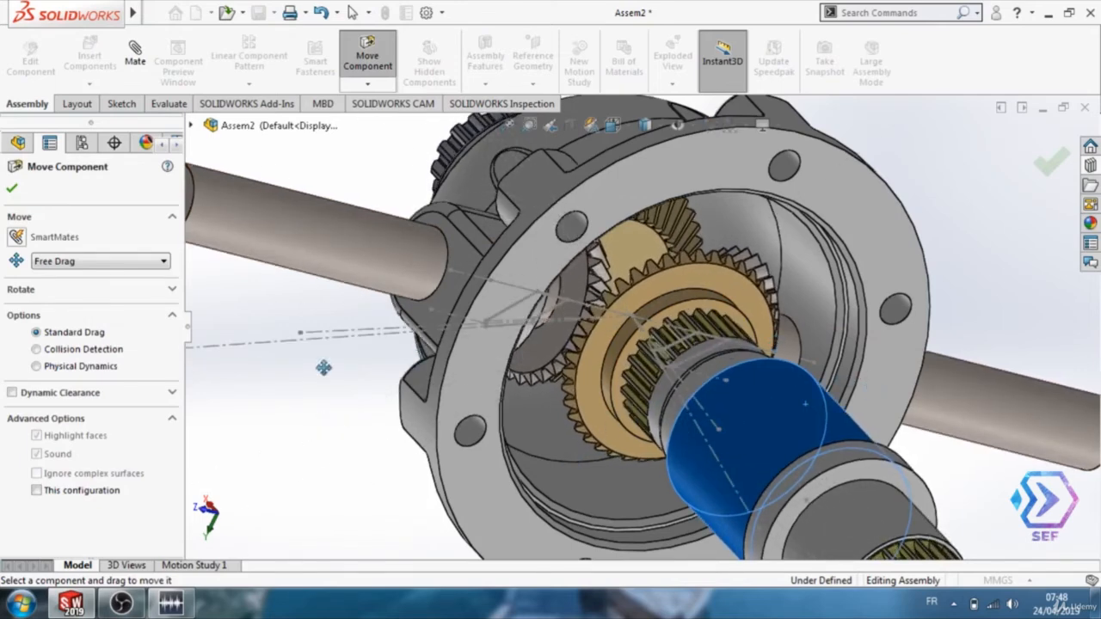
{"action": "scroll", "coordinate": [321, 378], "scroll_direction": "down", "scroll_amount": 2}
{"action": "scroll", "coordinate": [322, 379], "scroll_direction": "up", "scroll_amount": 6}
{"action": "scroll", "coordinate": [872, 401], "scroll_direction": "up", "scroll_amount": 3}
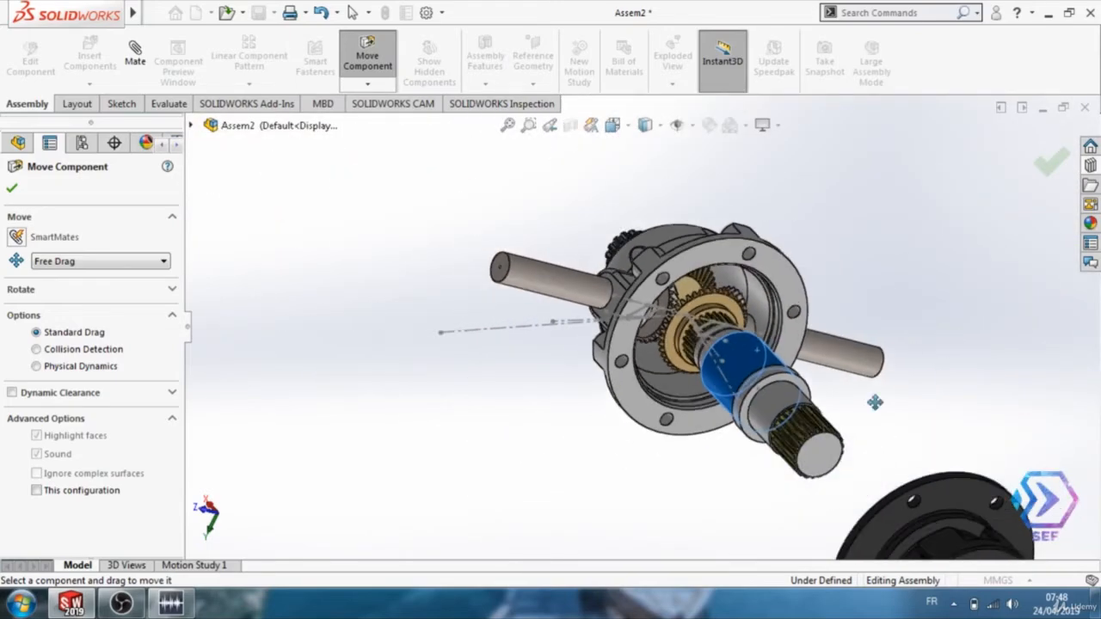
{"action": "middle_click_drag", "start_coordinate": [912, 384], "coordinate": [767, 328], "text": "ctrl"}
{"action": "key", "text": "Escape"}
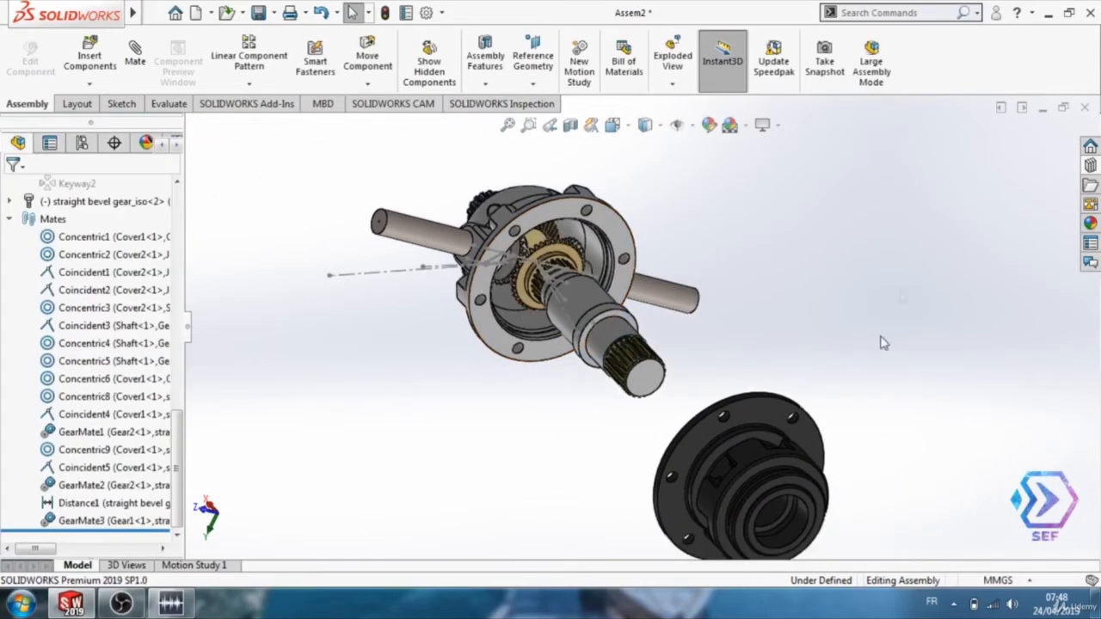
Mate Cover2's flange face coincident with Cover1's flange face to close the housing
{"action": "left_click", "coordinate": [557, 222]}
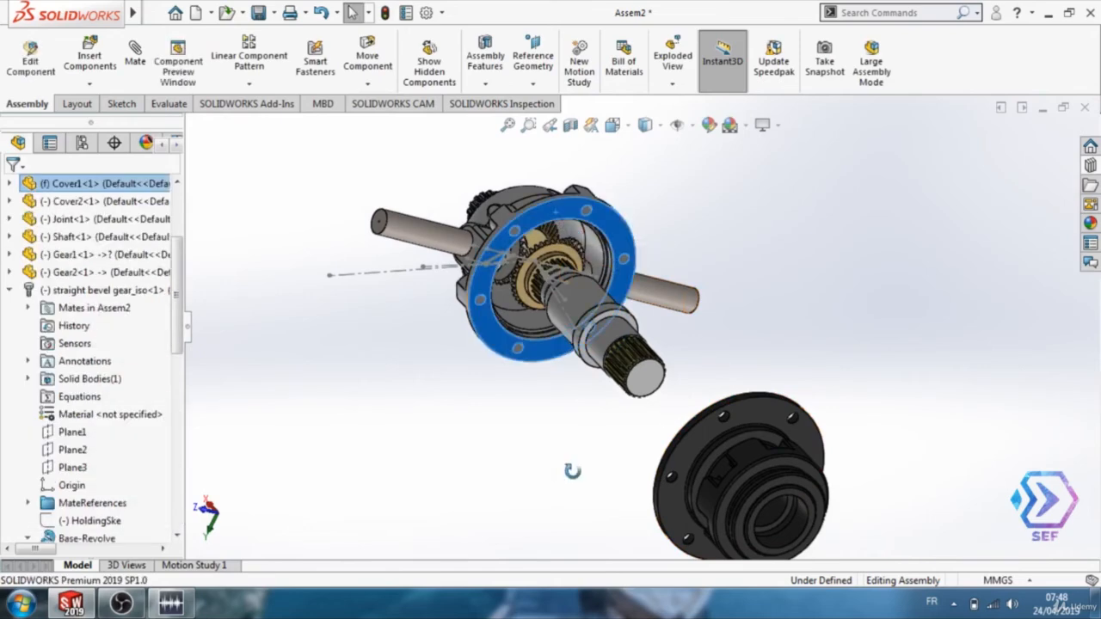
{"action": "middle_click_drag", "start_coordinate": [571, 462], "coordinate": [739, 472]}
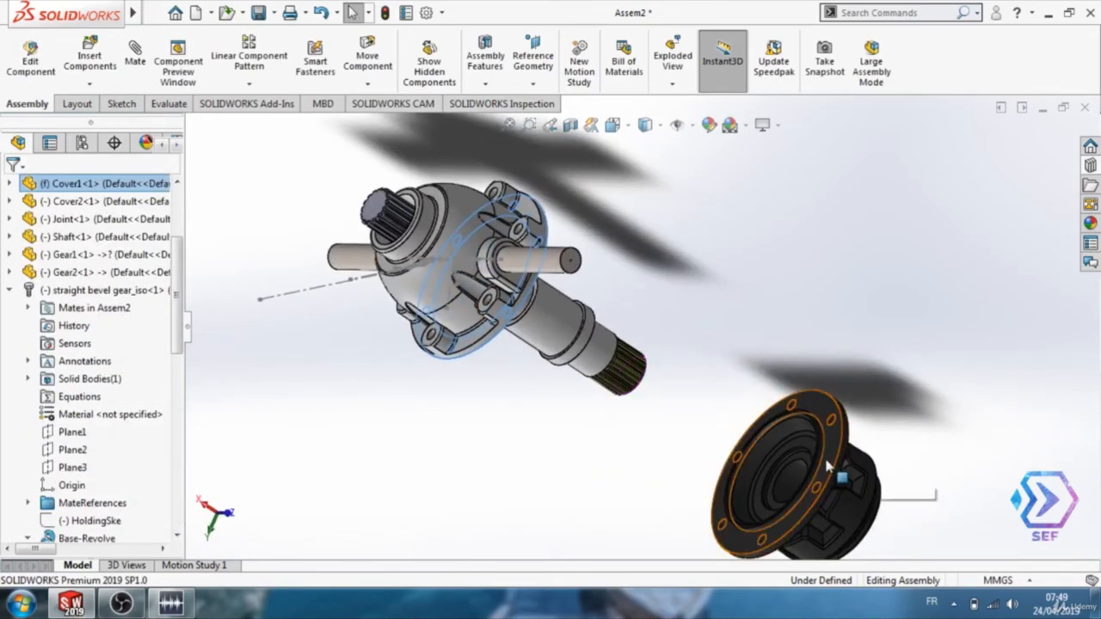
{"action": "left_click", "coordinate": [404, 238], "text": "ctrl"}
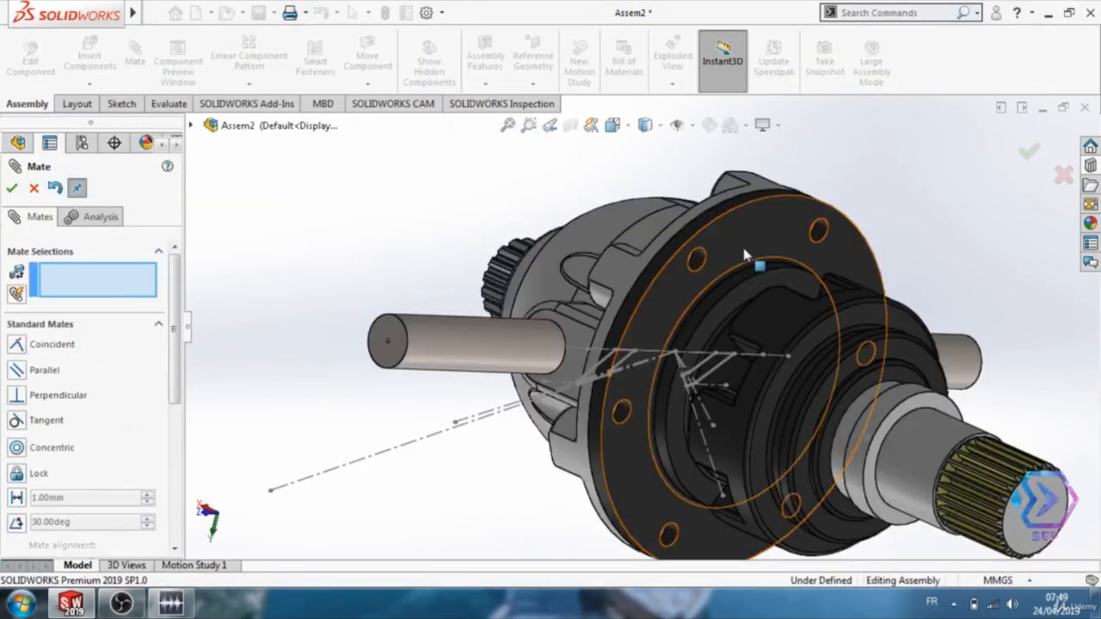
Add a concentric mate between a bolt hole in Cover2's flange and the matching bolt hole in Cover1
{"action": "left_click", "coordinate": [691, 255]}
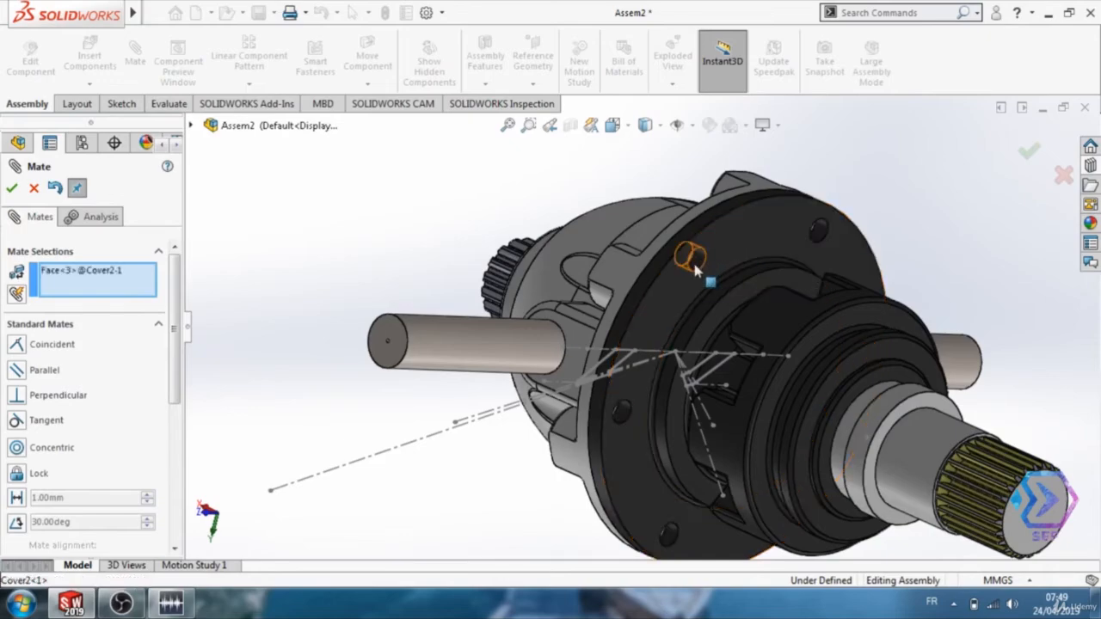
{"action": "middle_click_drag", "start_coordinate": [517, 457], "coordinate": [623, 471]}
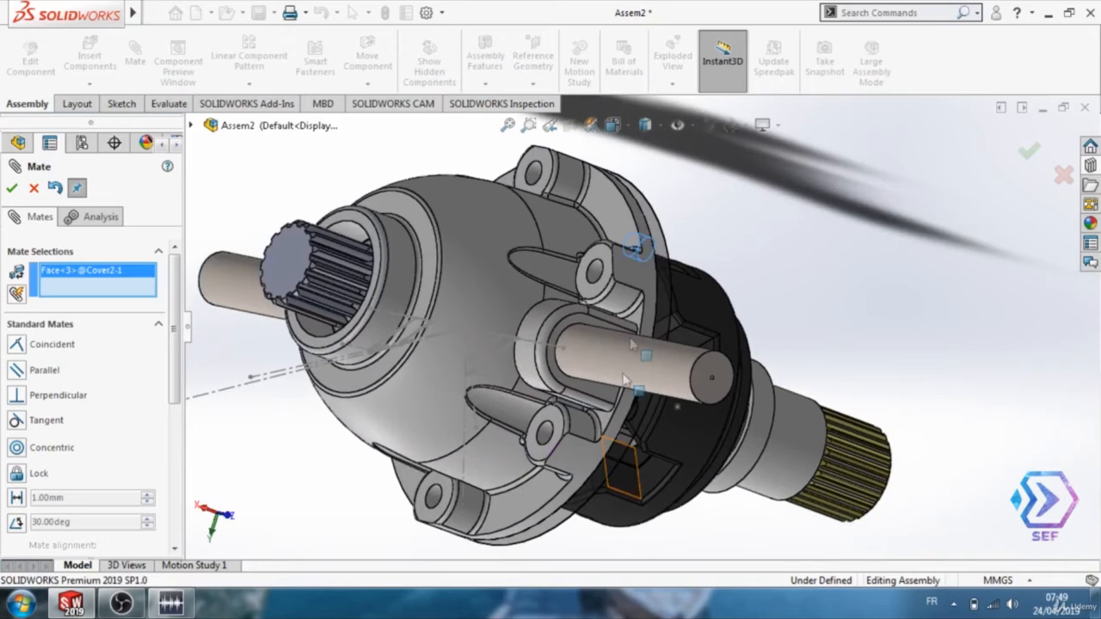
{"action": "left_click", "coordinate": [602, 275]}
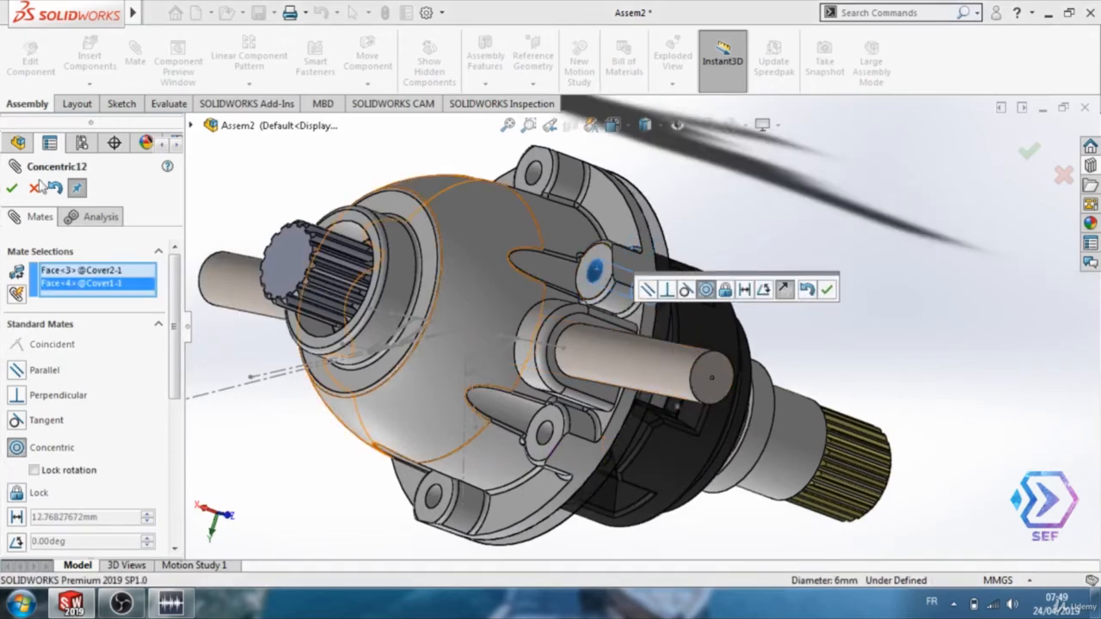
{"action": "left_click", "coordinate": [12, 188]}
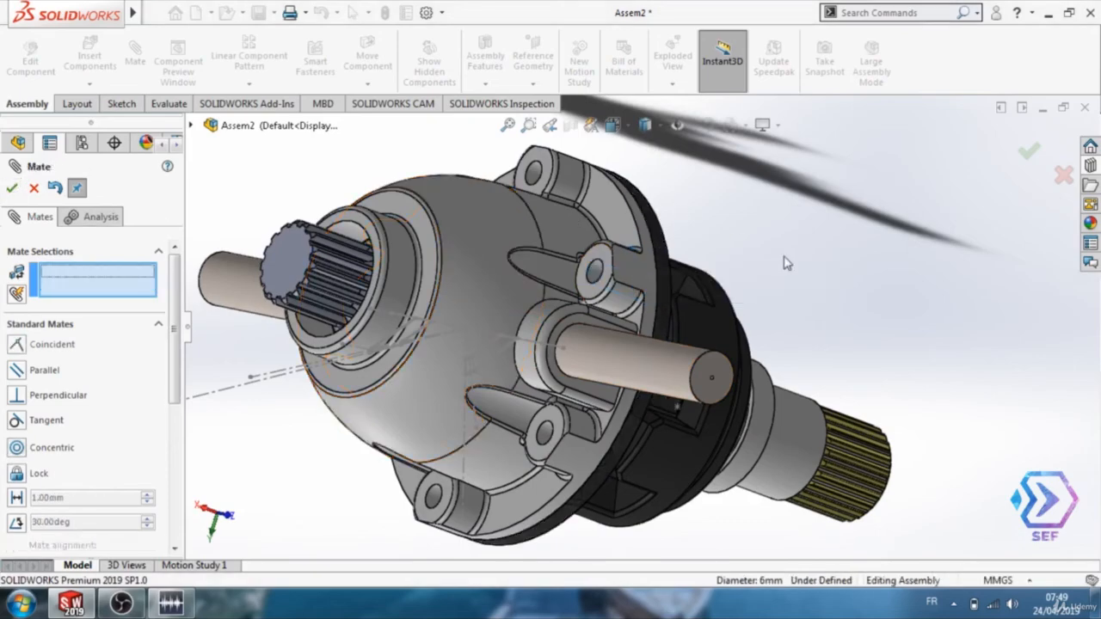
{"action": "middle_click_drag", "start_coordinate": [707, 258], "coordinate": [690, 256]}
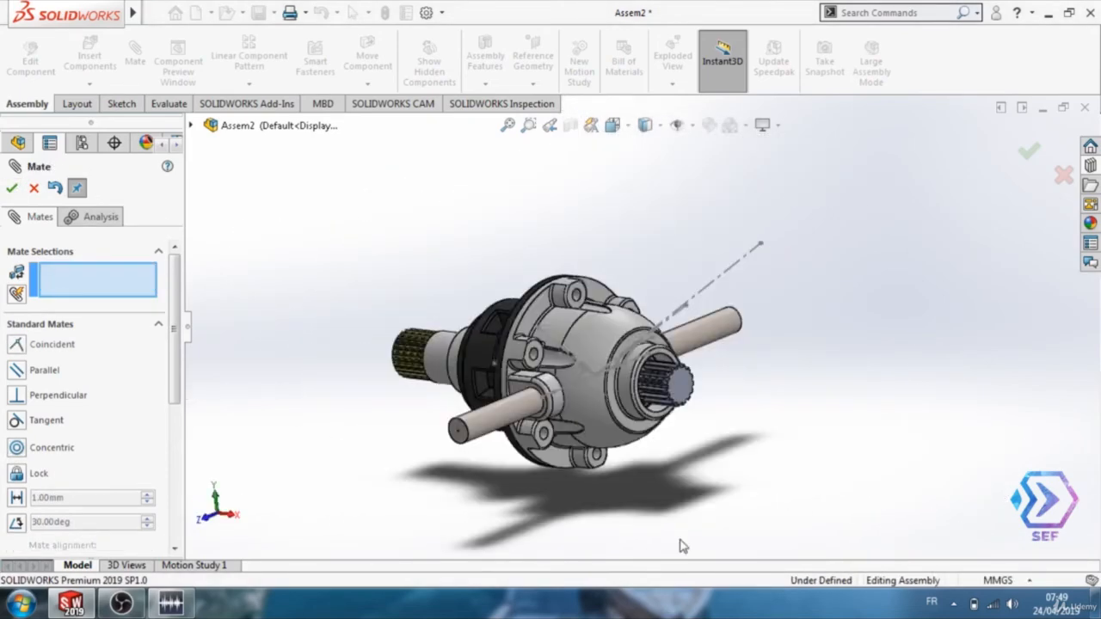
{"action": "scroll", "coordinate": [722, 524], "scroll_direction": "down", "scroll_amount": 2}
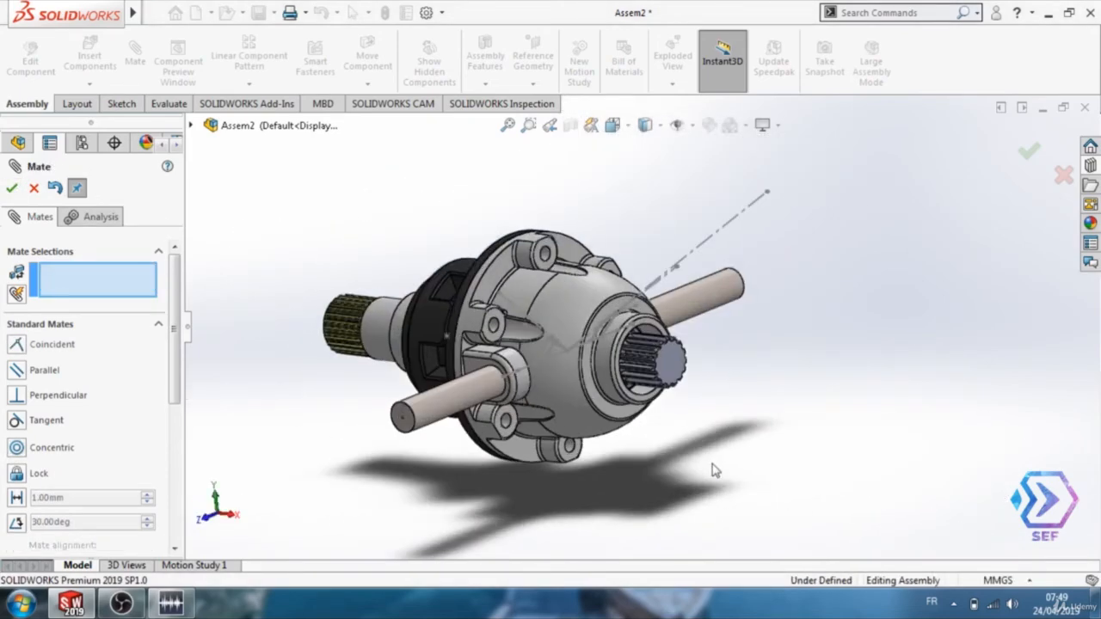
{"action": "middle_click_drag", "start_coordinate": [696, 476], "coordinate": [781, 489], "text": "ctrl"}
{"action": "scroll", "coordinate": [367, 406], "scroll_direction": "down", "scroll_amount": 3}
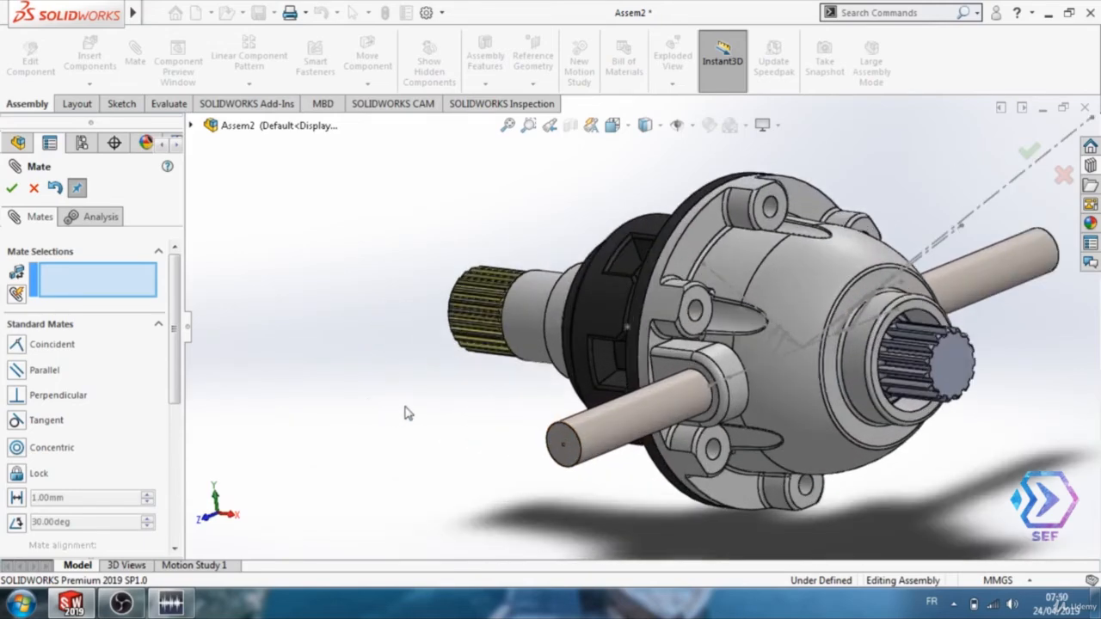
{"action": "scroll", "coordinate": [407, 413], "scroll_direction": "up", "scroll_amount": 2}
{"action": "key", "text": "Escape"}
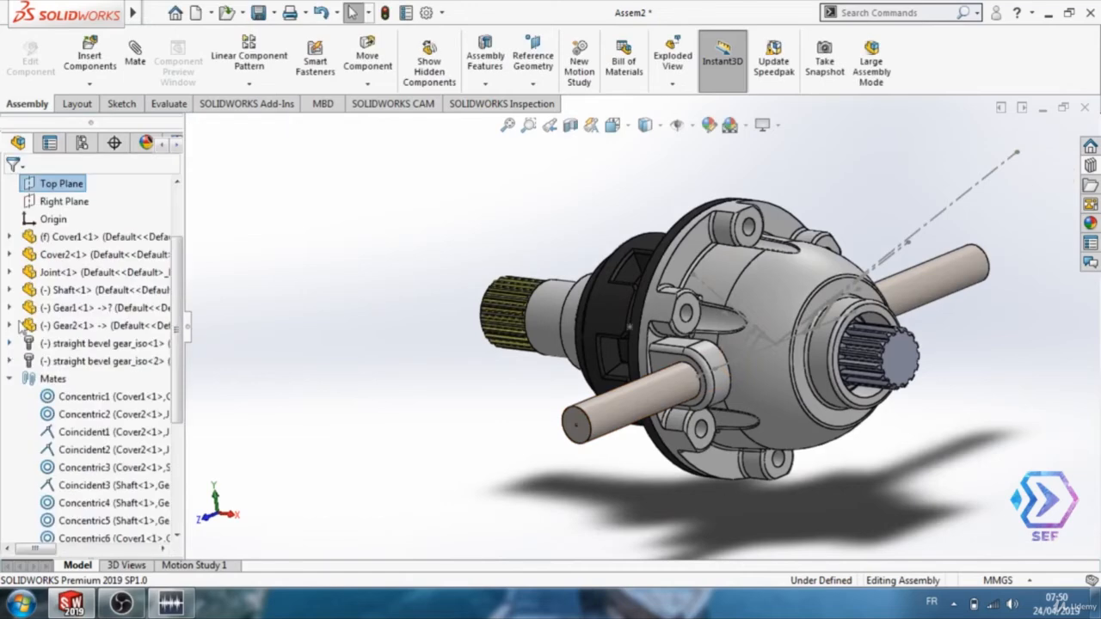
Make the Cover1 component transparent to expose the bevel gears inside the housing
{"action": "left_click", "coordinate": [10, 381]}
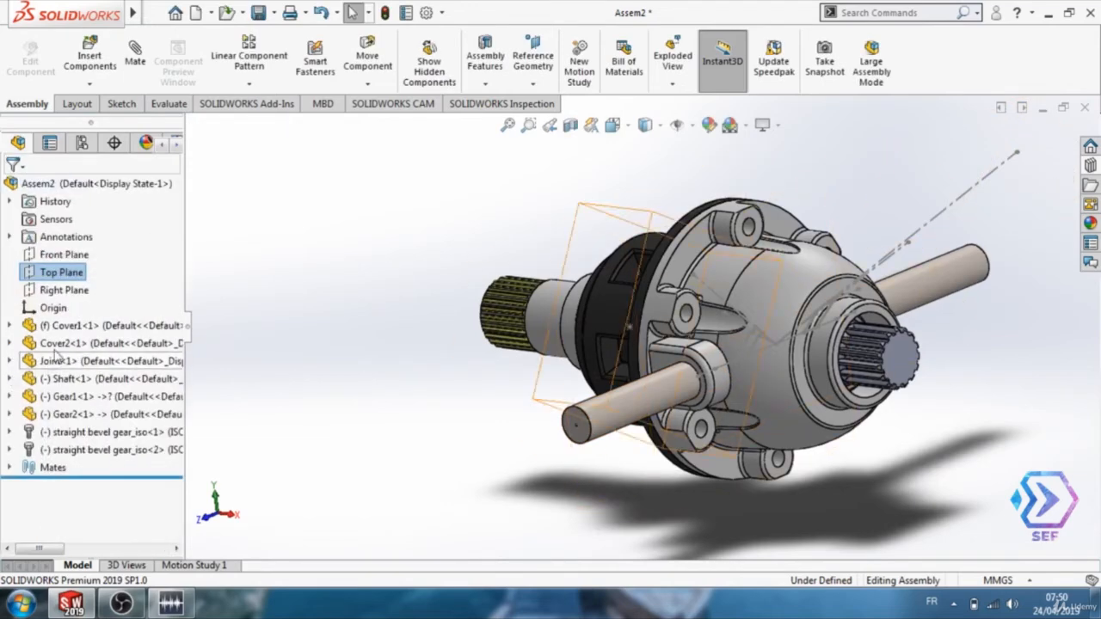
{"action": "right_click", "coordinate": [78, 331]}
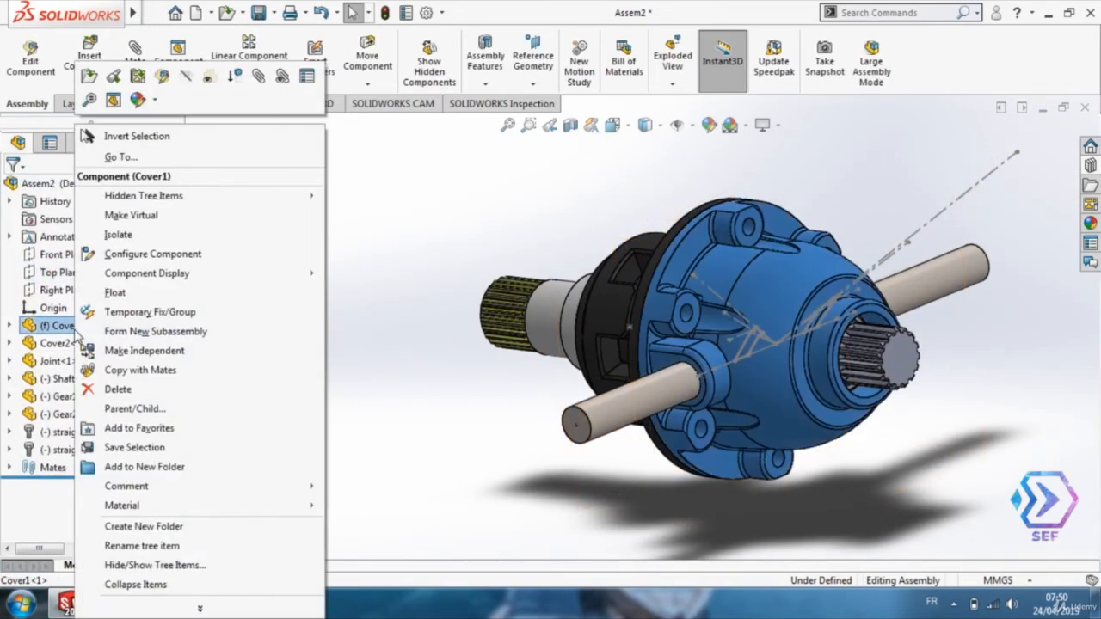
{"action": "left_click", "coordinate": [207, 80]}
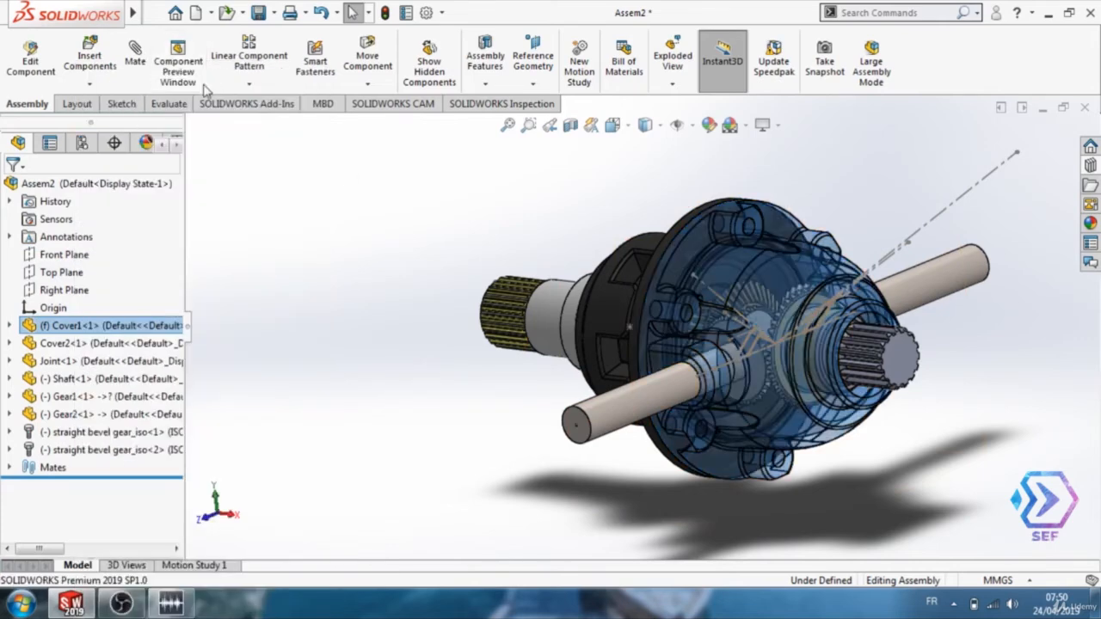
{"action": "scroll", "coordinate": [886, 325], "scroll_direction": "down", "scroll_amount": 2}
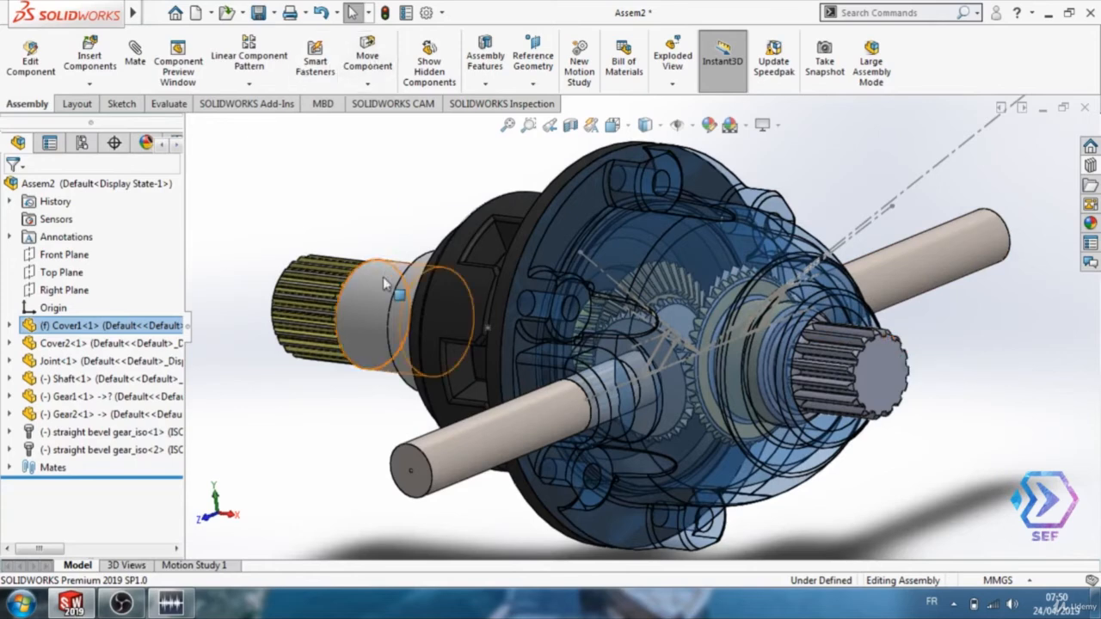
Test the gear train's motion by free-dragging the splined shaft on the Cover2 side with Move Component
{"action": "left_click", "coordinate": [301, 138]}
{"action": "left_click", "coordinate": [365, 56]}
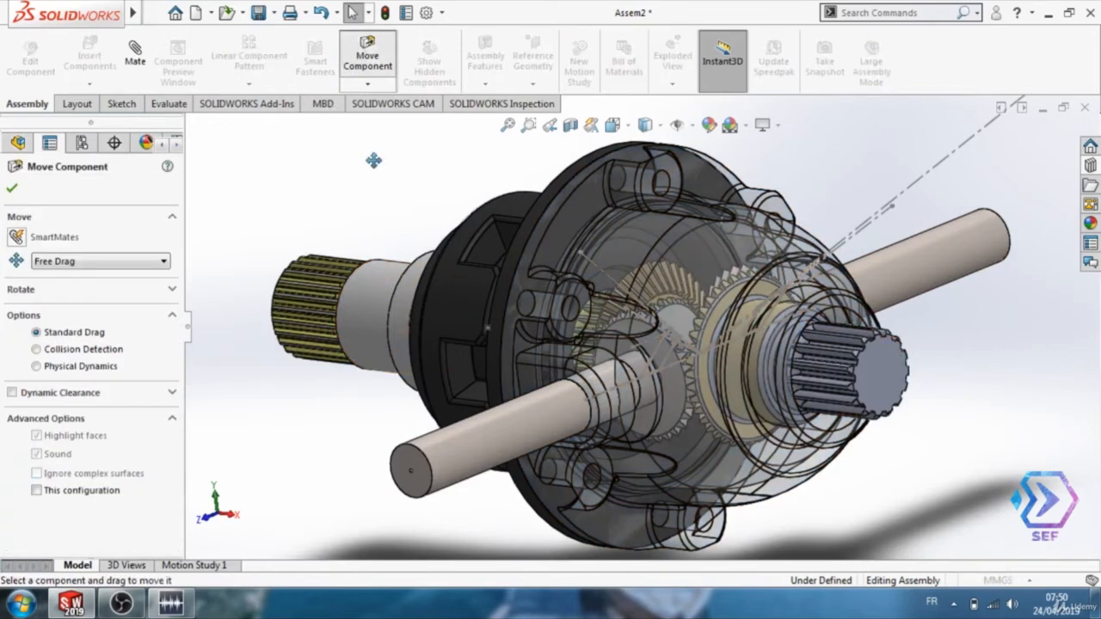
{"action": "left_click_drag", "start_coordinate": [386, 277], "coordinate": [366, 225]}
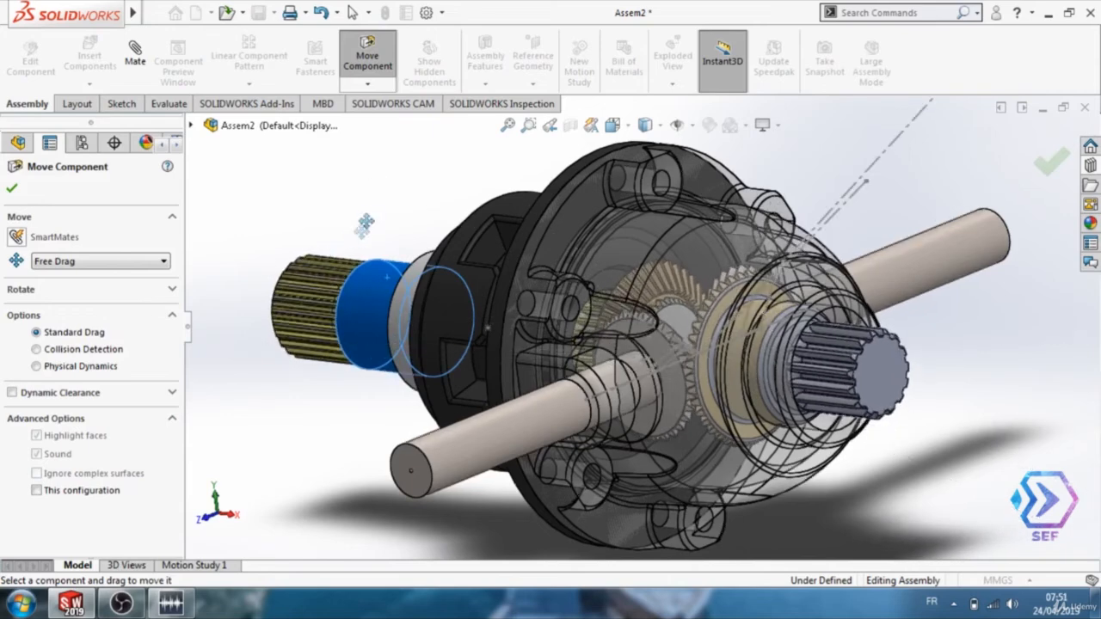
{"action": "left_click", "coordinate": [10, 189]}
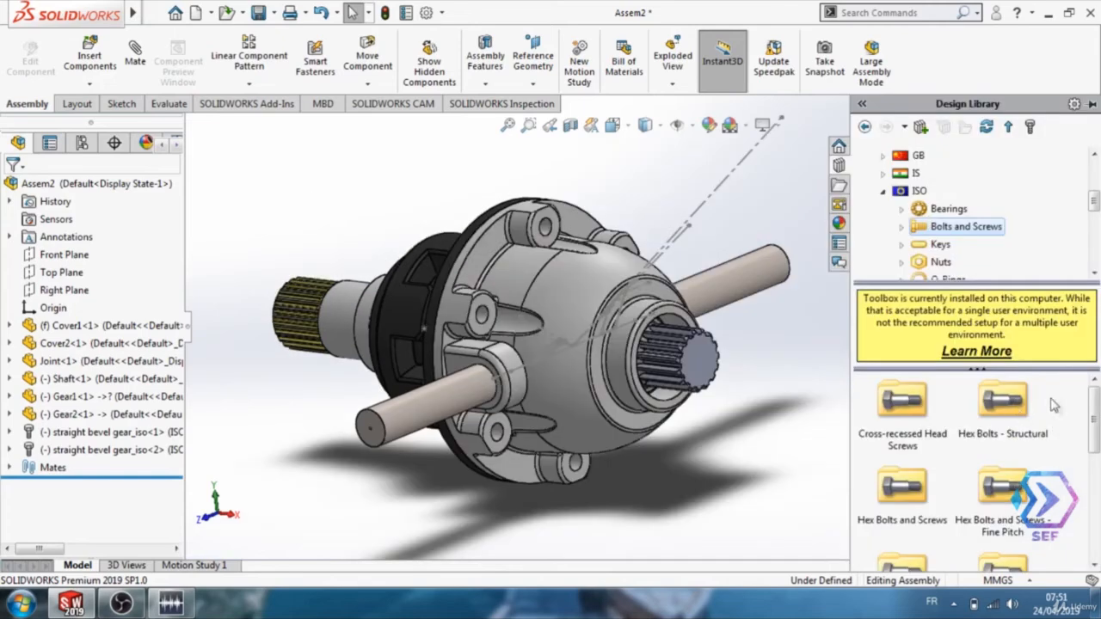
Insert an ISO 4162 small hex flange bolt from the ISO hex bolts and screws library into Cover1's upper flange hole
{"action": "left_click", "coordinate": [978, 215]}
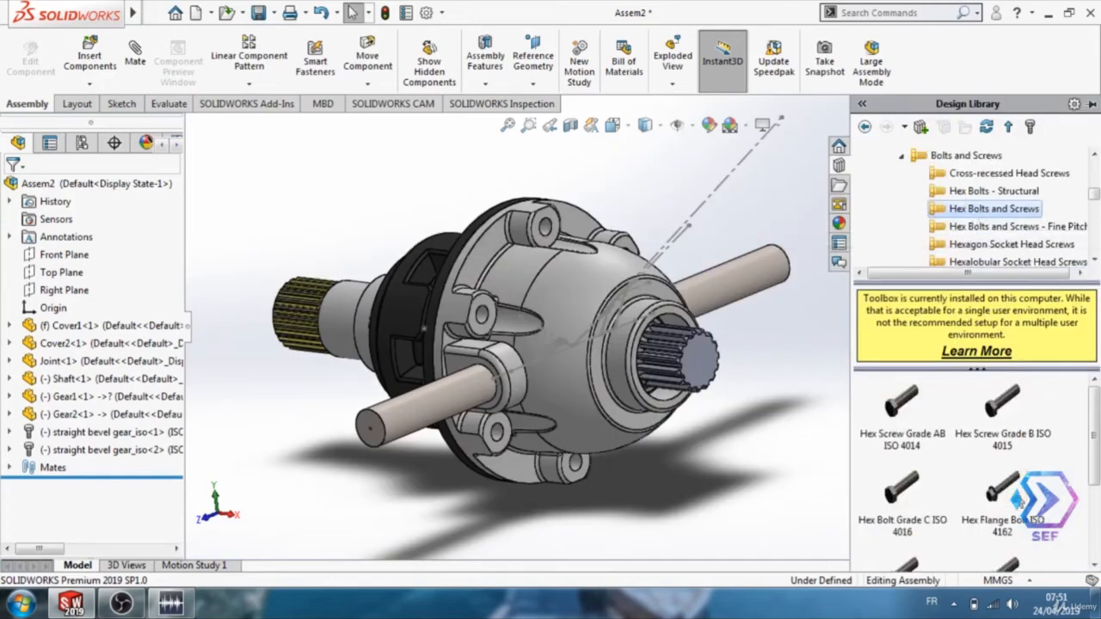
{"action": "mouse_move", "coordinate": [999, 486]}
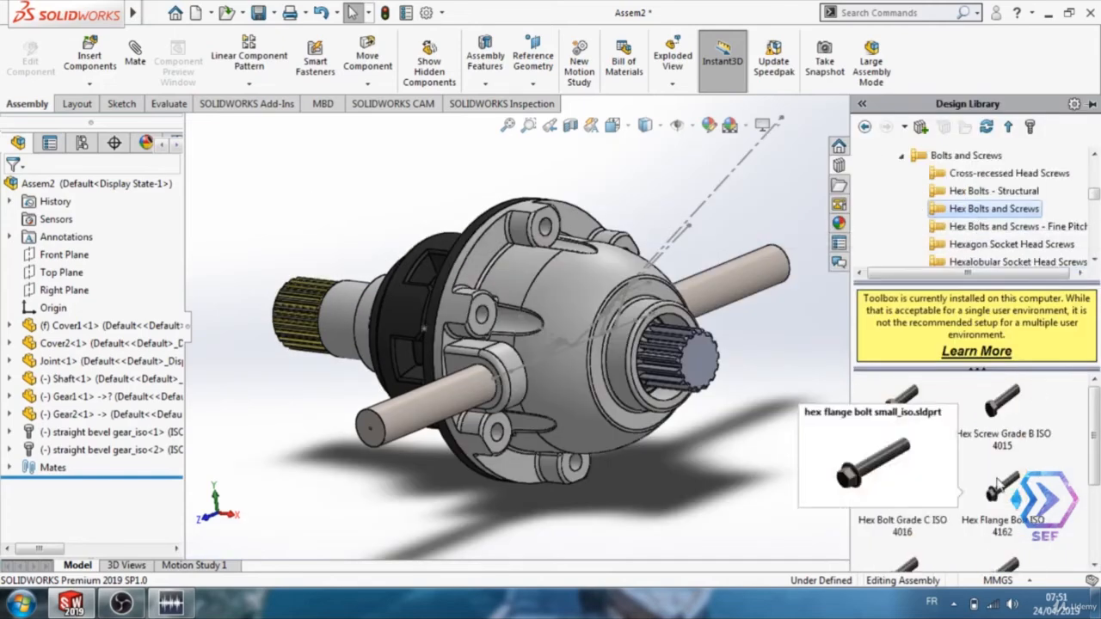
{"action": "left_click_drag", "start_coordinate": [1000, 488], "coordinate": [778, 365]}
{"action": "left_click_drag", "start_coordinate": [559, 239], "coordinate": [548, 232]}
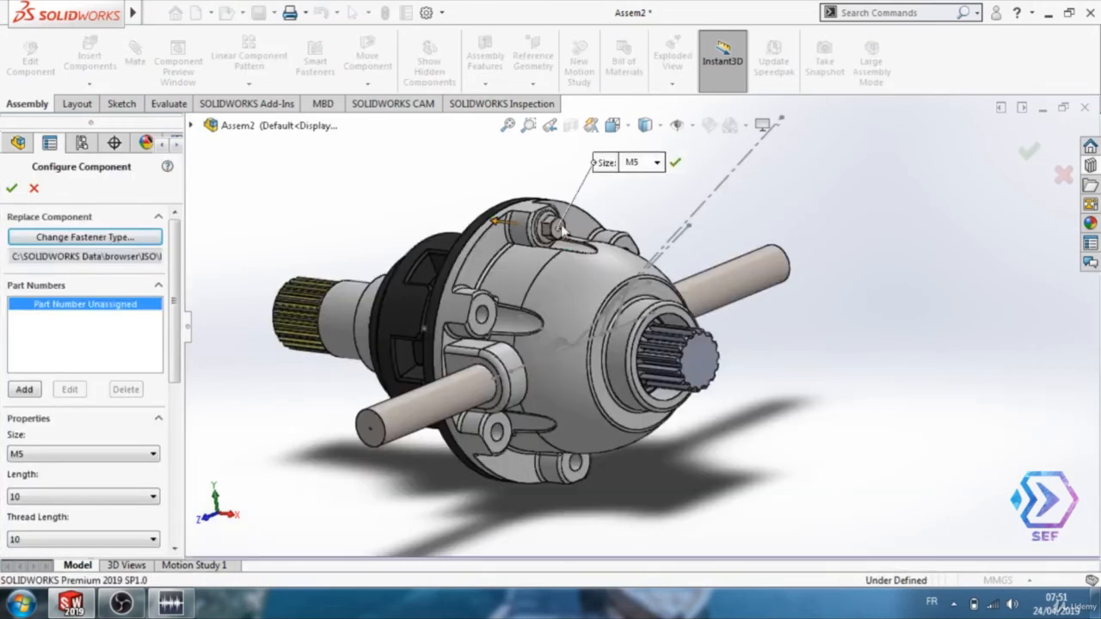
Configure the inserted hex flange bolt as size M6 with a length of 20 mm
{"action": "scroll", "coordinate": [554, 220], "scroll_direction": "down", "scroll_amount": 3}
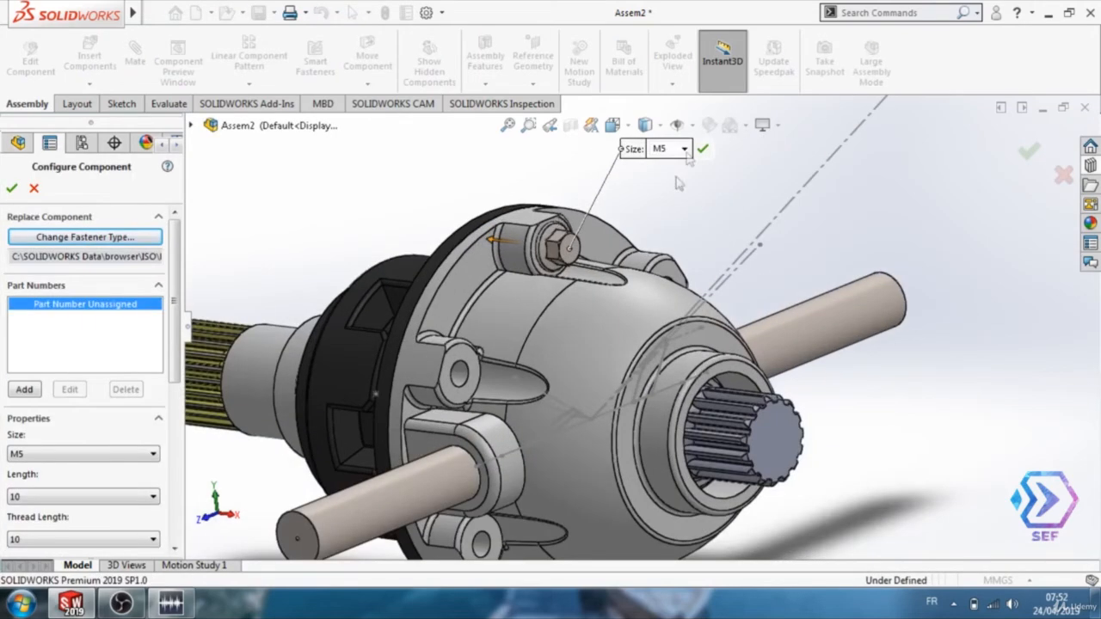
{"action": "left_click", "coordinate": [684, 149]}
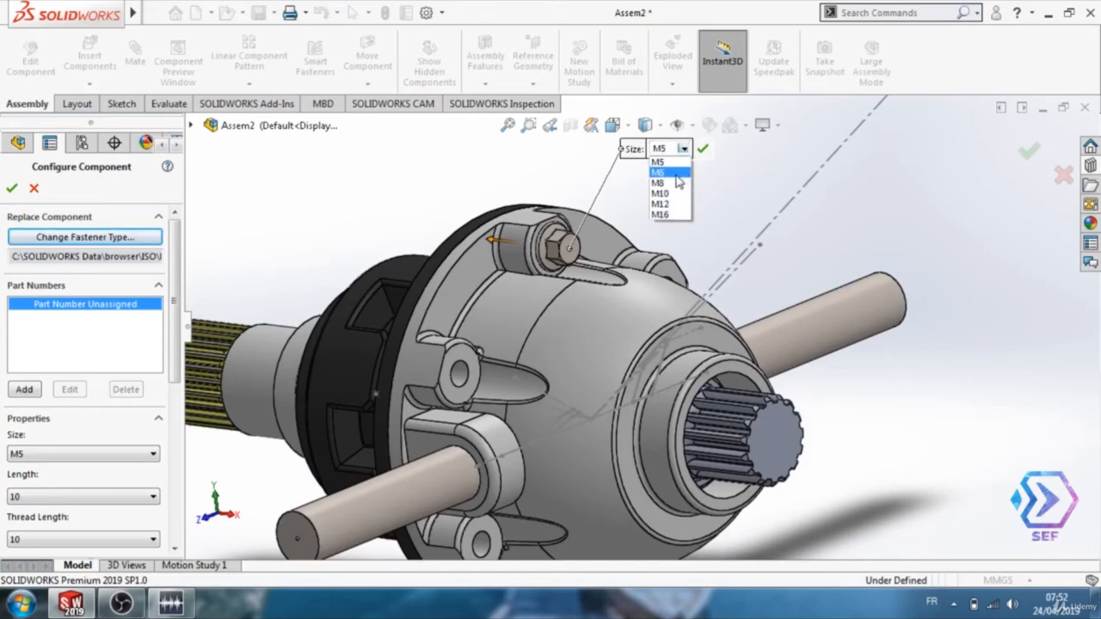
{"action": "left_click", "coordinate": [674, 172]}
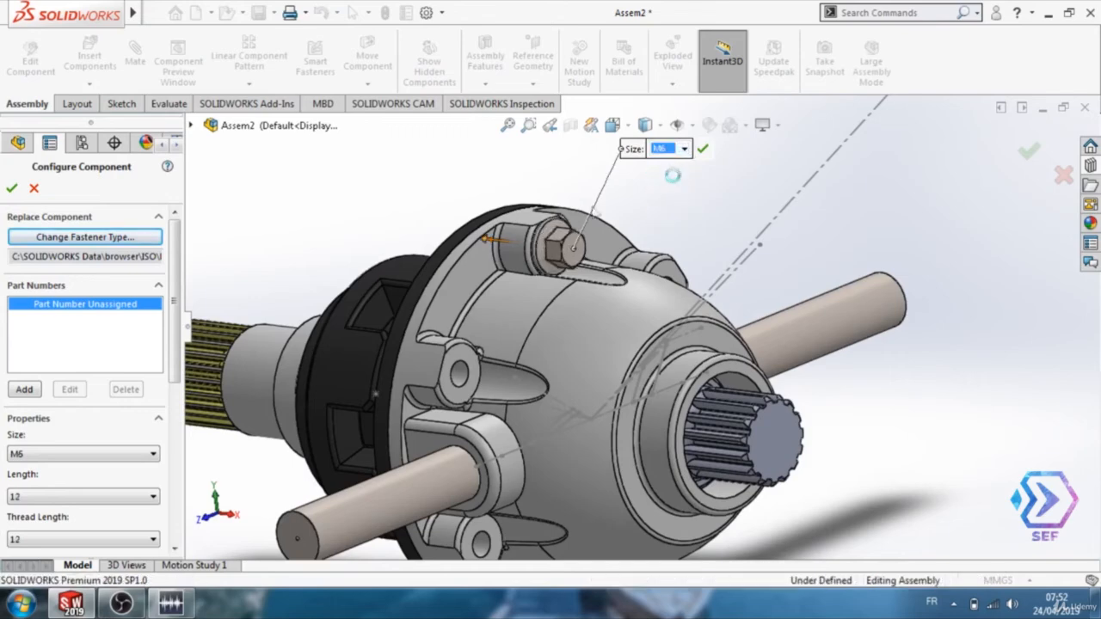
{"action": "middle_click_drag", "start_coordinate": [397, 249], "coordinate": [544, 249]}
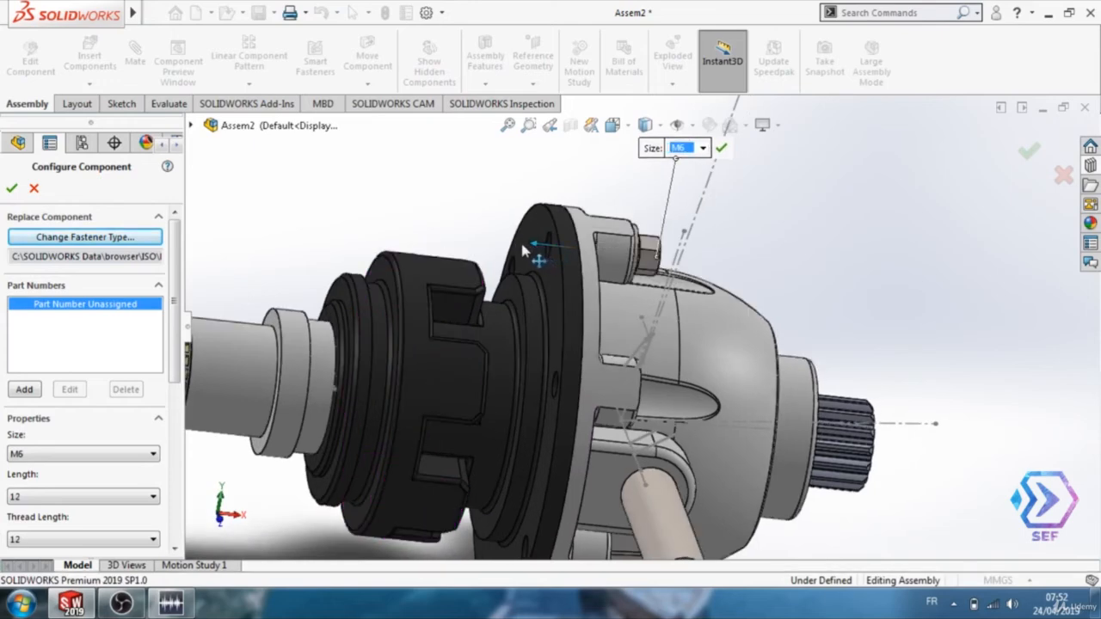
{"action": "left_click_drag", "start_coordinate": [522, 245], "coordinate": [507, 242]}
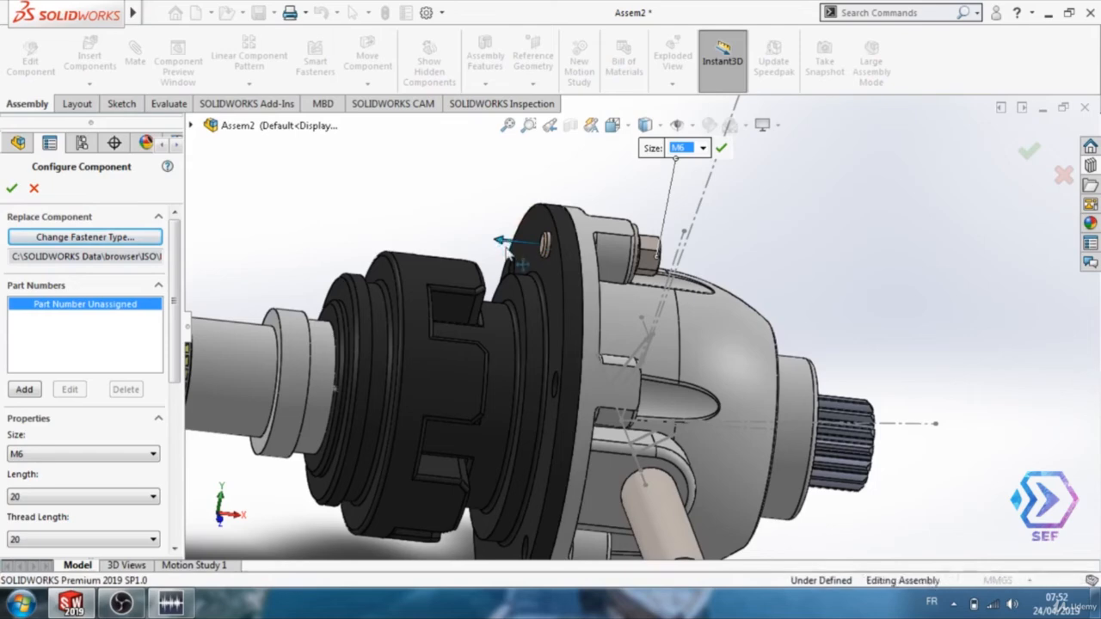
{"action": "left_click", "coordinate": [12, 187]}
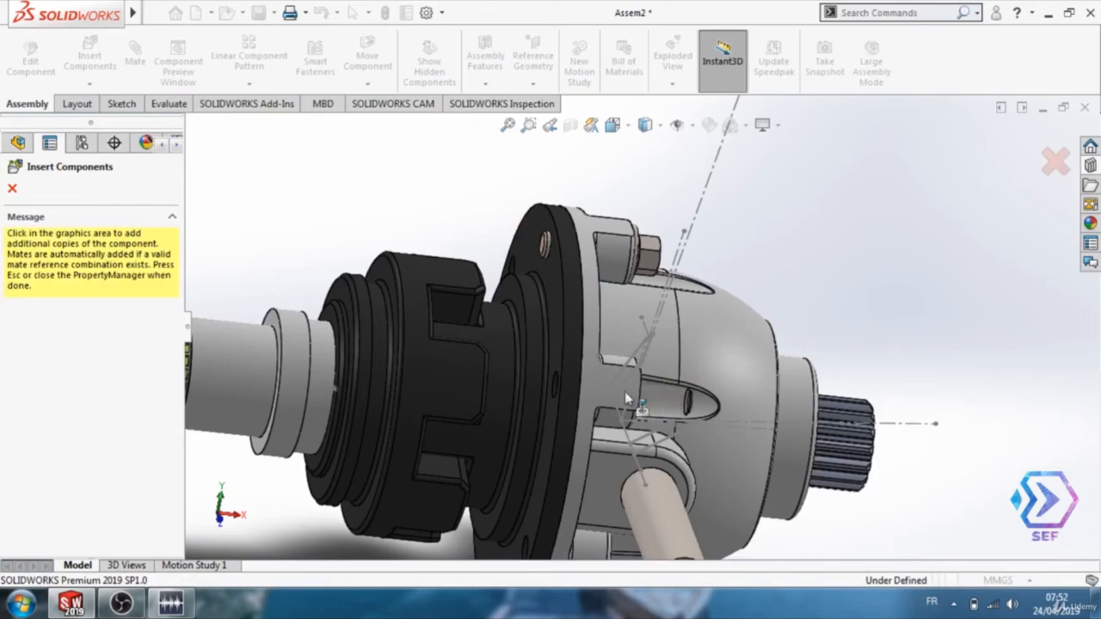
Place five more copies of the M6 hex flange bolt in Cover1's remaining flange holes
{"action": "middle_click_drag", "start_coordinate": [628, 395], "coordinate": [442, 351]}
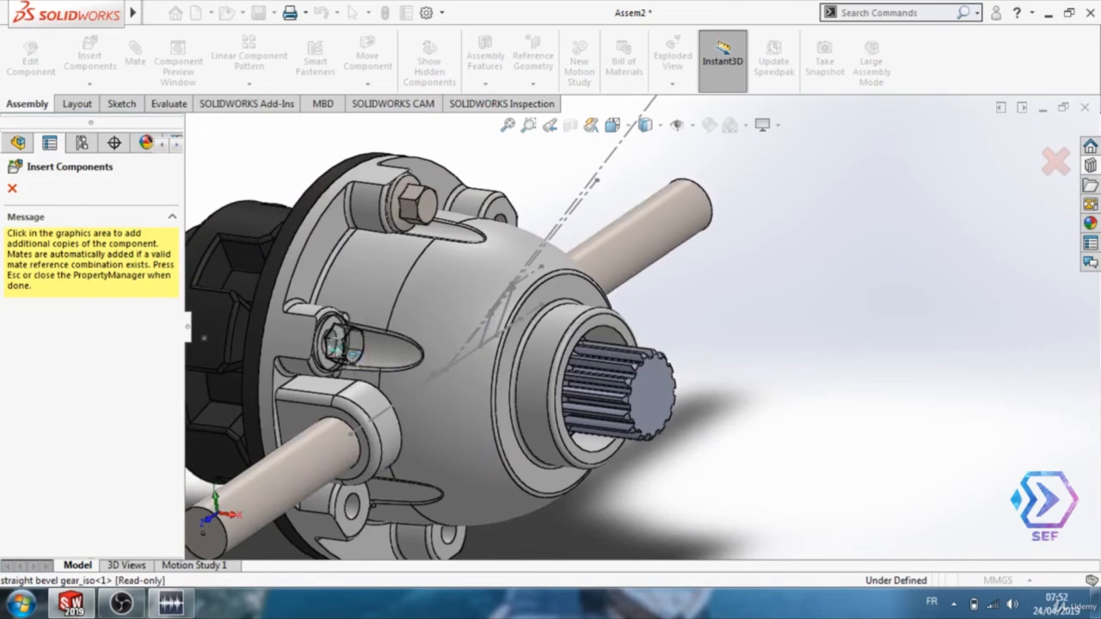
{"action": "left_click", "coordinate": [342, 345]}
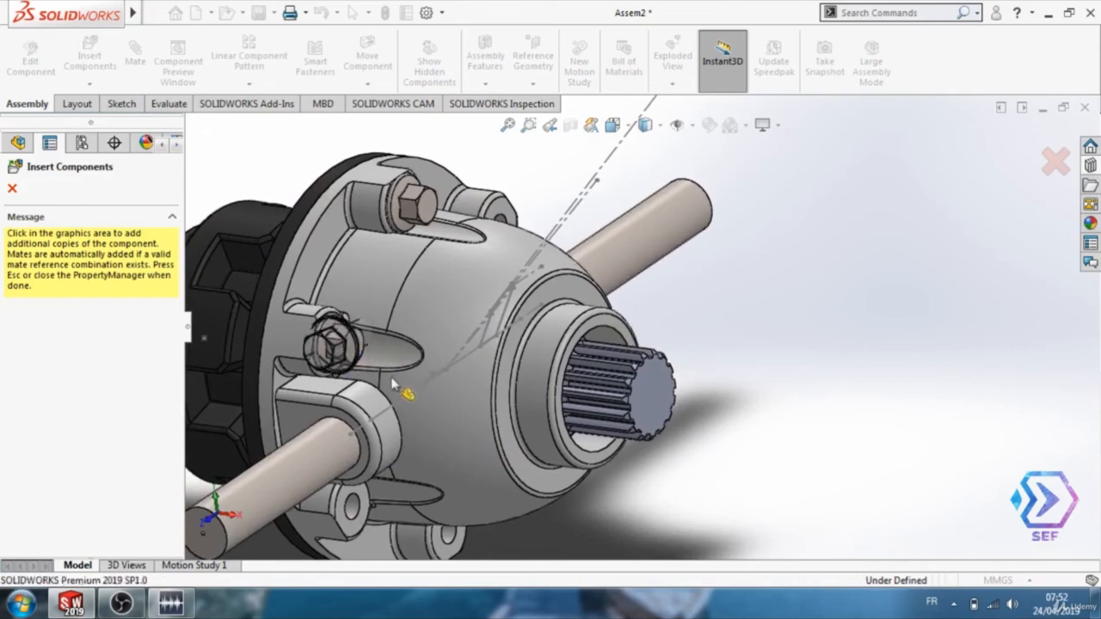
{"action": "left_click", "coordinate": [357, 509]}
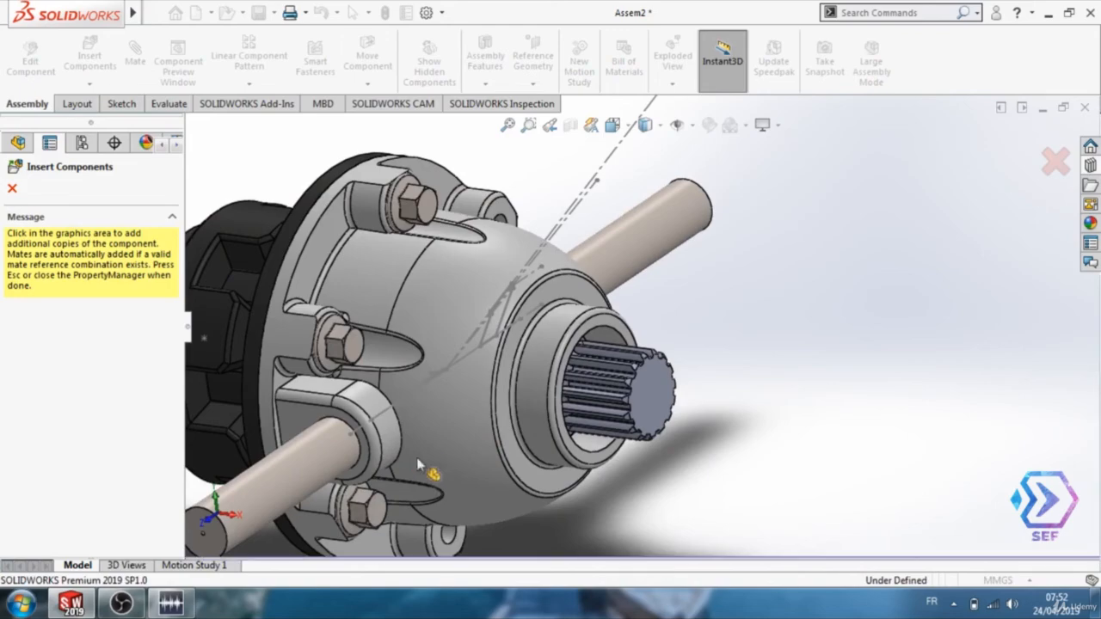
{"action": "middle_click_drag", "start_coordinate": [417, 465], "coordinate": [725, 454]}
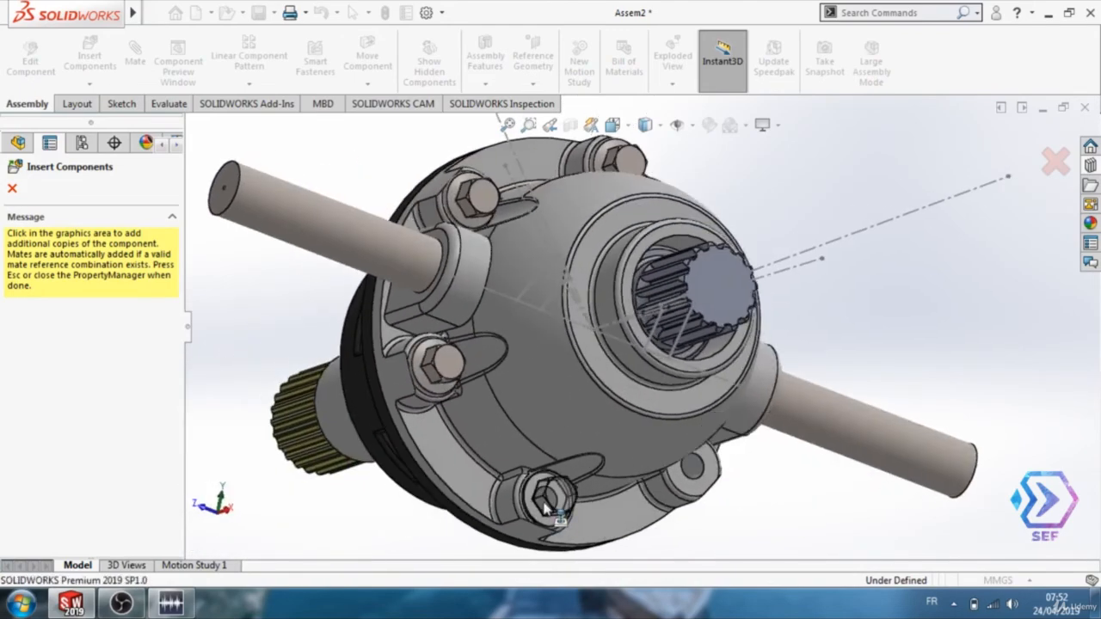
{"action": "left_click", "coordinate": [543, 509]}
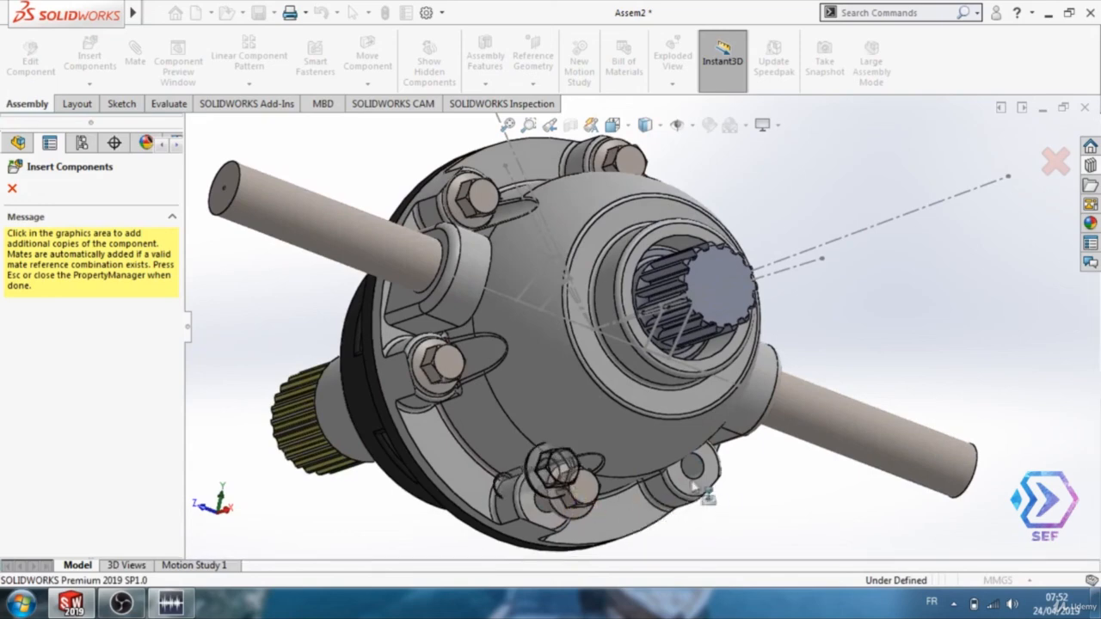
{"action": "left_click", "coordinate": [695, 480]}
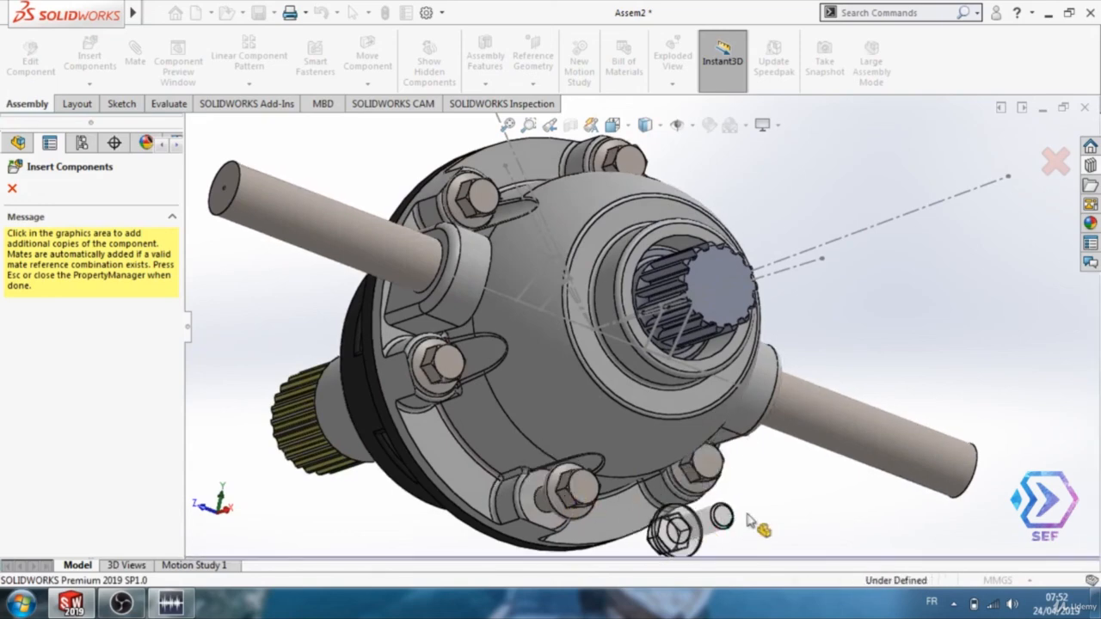
{"action": "middle_click_drag", "start_coordinate": [754, 523], "coordinate": [713, 514]}
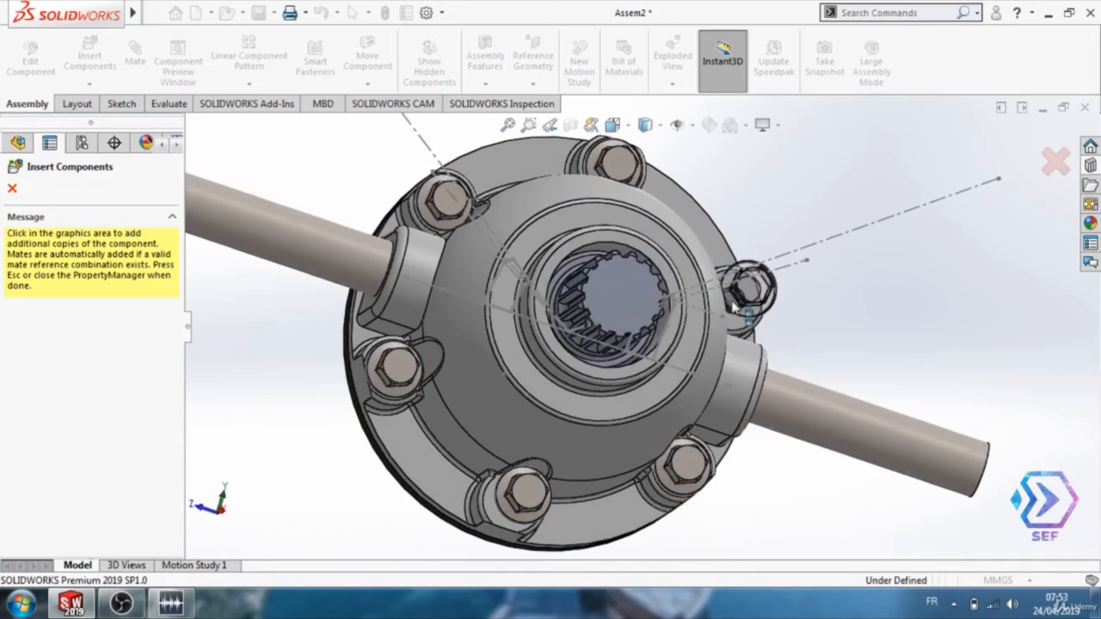
{"action": "left_click", "coordinate": [750, 356]}
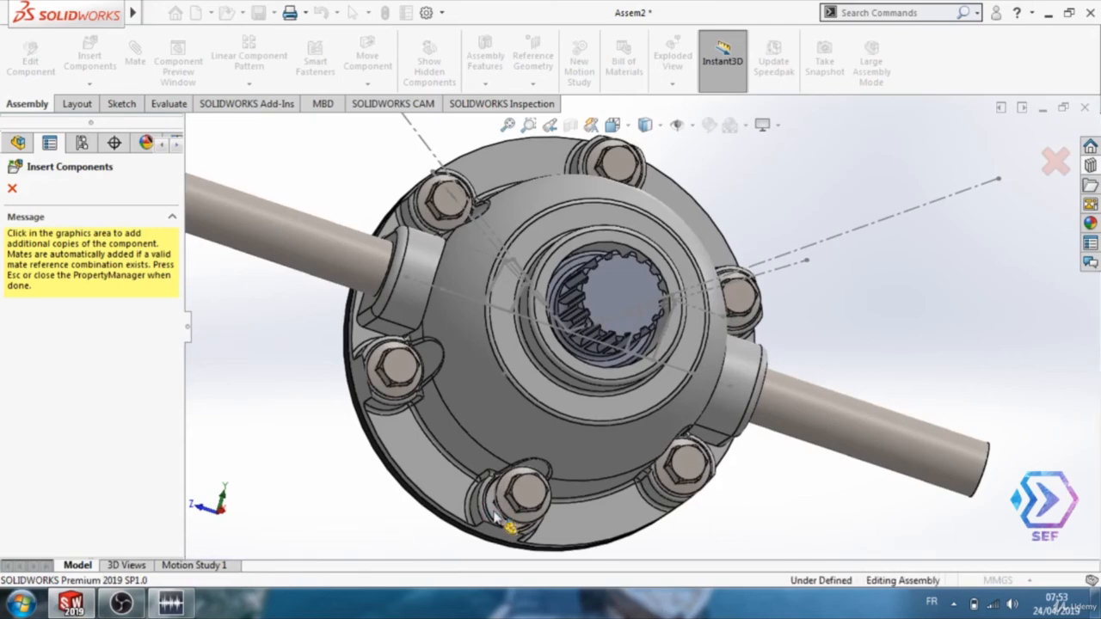
Place another bolt copy in the lower flange hole whose bolt sits off its seat, and finish inserting bolts
{"action": "middle_click_drag", "start_coordinate": [529, 524], "coordinate": [592, 517]}
{"action": "left_click", "coordinate": [593, 509]}
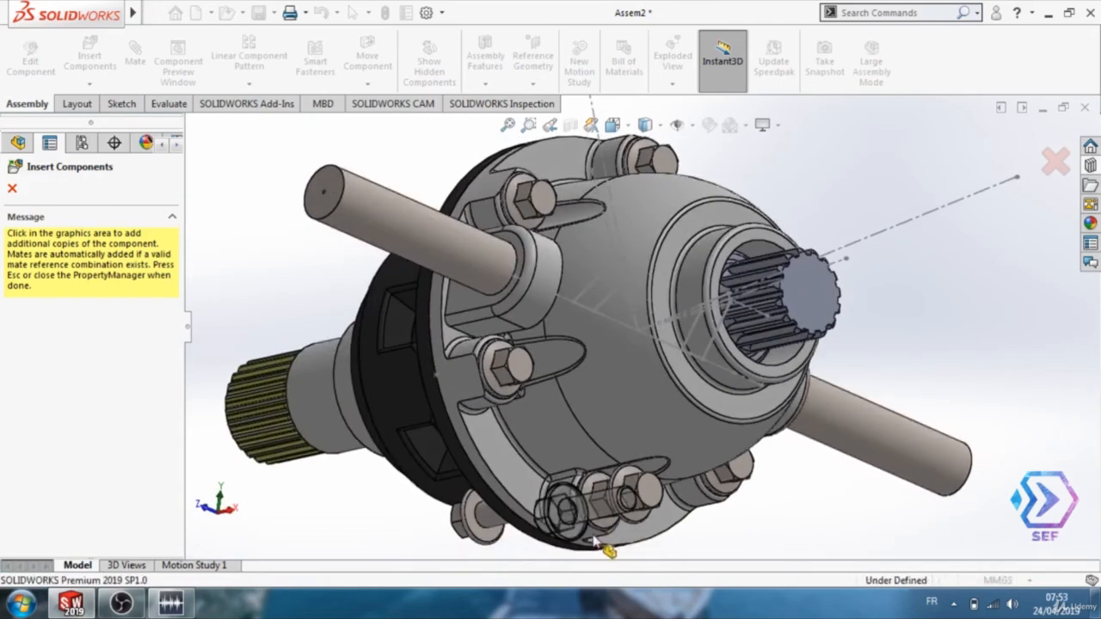
{"action": "left_click", "coordinate": [517, 463]}
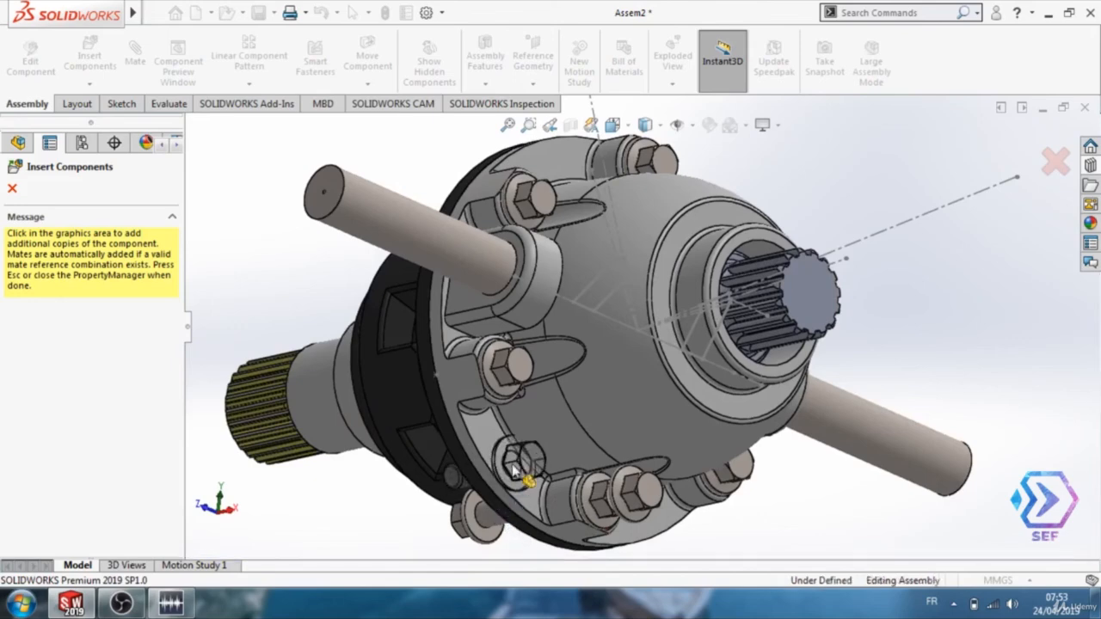
{"action": "key", "text": "Escape"}
Delete the two misplaced bolts, hex flange bolt small_iso<4> and hex flange bolt small_iso<7>
{"action": "scroll", "coordinate": [140, 487], "scroll_direction": "down", "scroll_amount": 2}
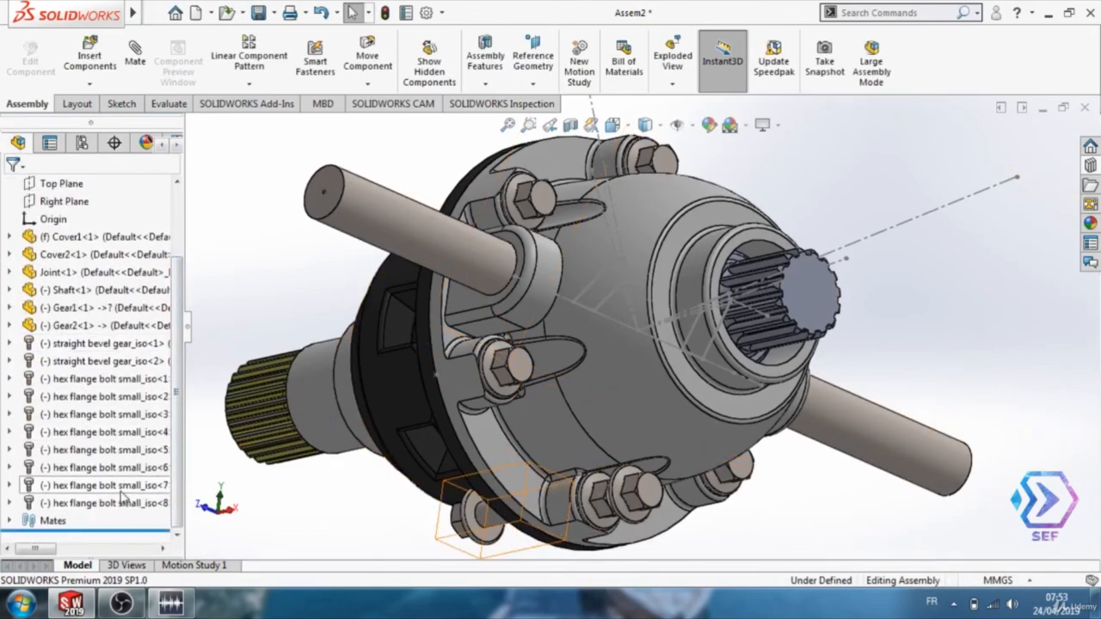
{"action": "left_click", "coordinate": [123, 487]}
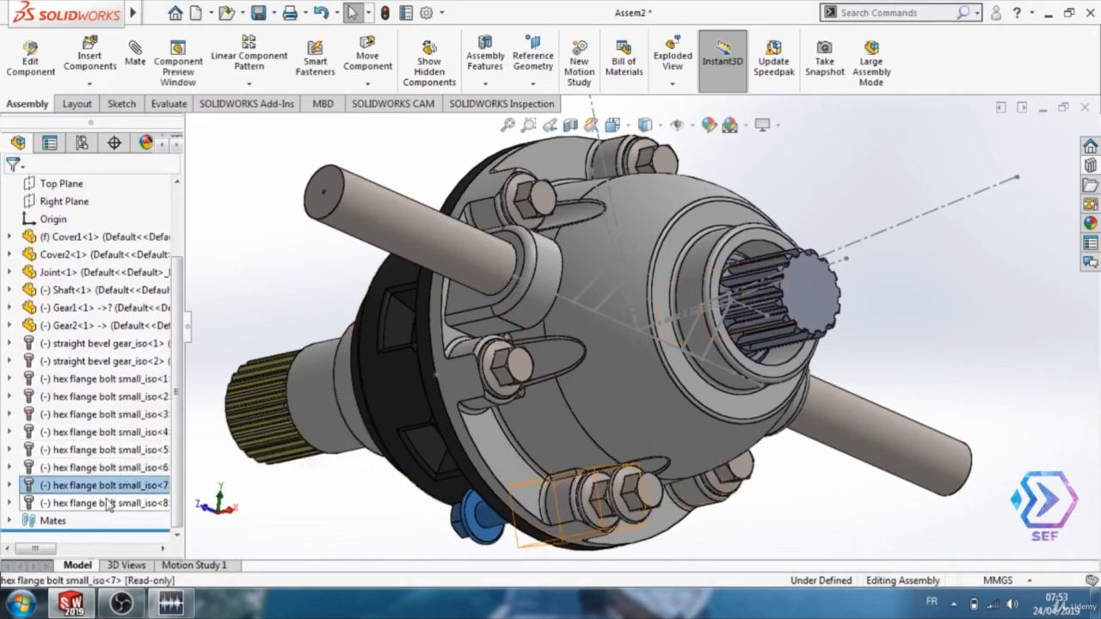
{"action": "left_click", "coordinate": [94, 440], "text": "ctrl"}
{"action": "key", "text": "Delete"}
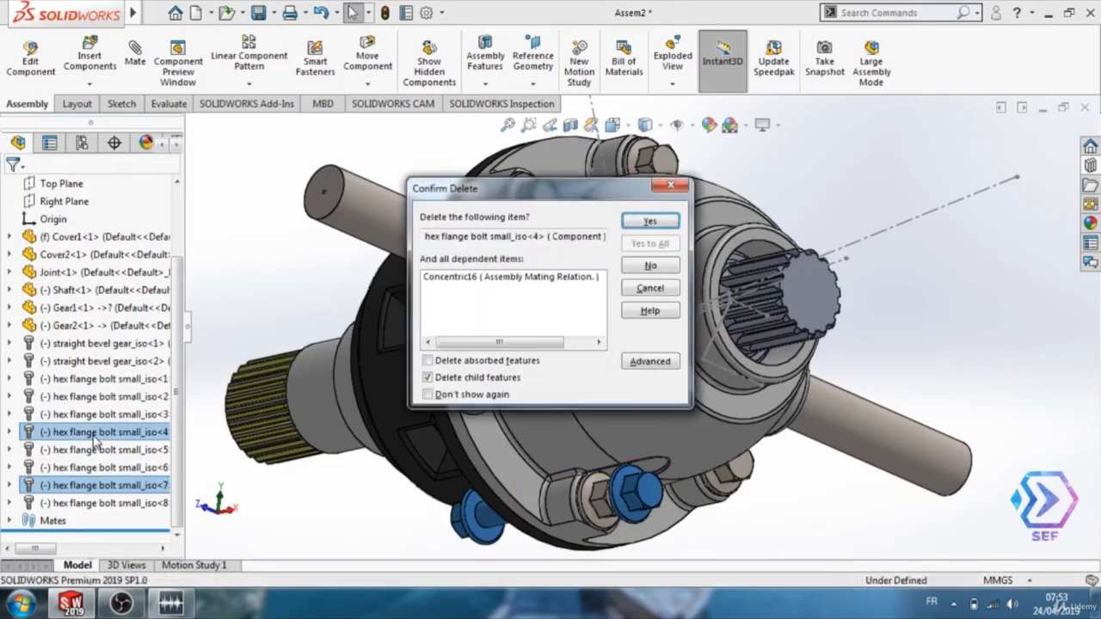
{"action": "key", "text": "Return"}
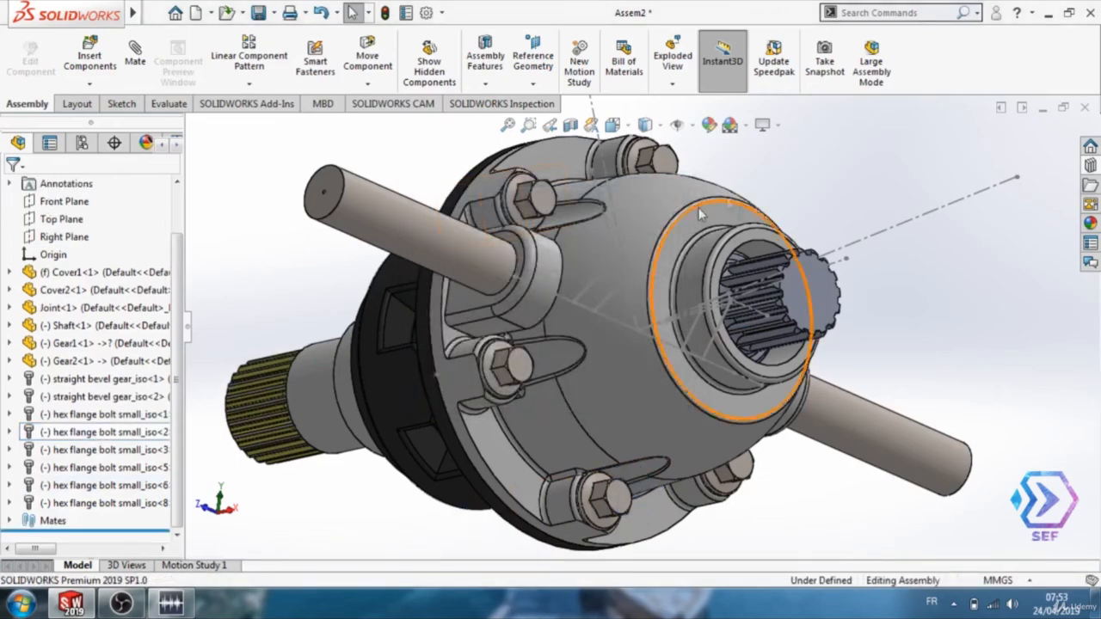
{"action": "scroll", "coordinate": [752, 201], "scroll_direction": "down", "scroll_amount": 1}
{"action": "scroll", "coordinate": [748, 202], "scroll_direction": "up", "scroll_amount": 4}
{"action": "middle_click_drag", "start_coordinate": [728, 203], "coordinate": [702, 237]}
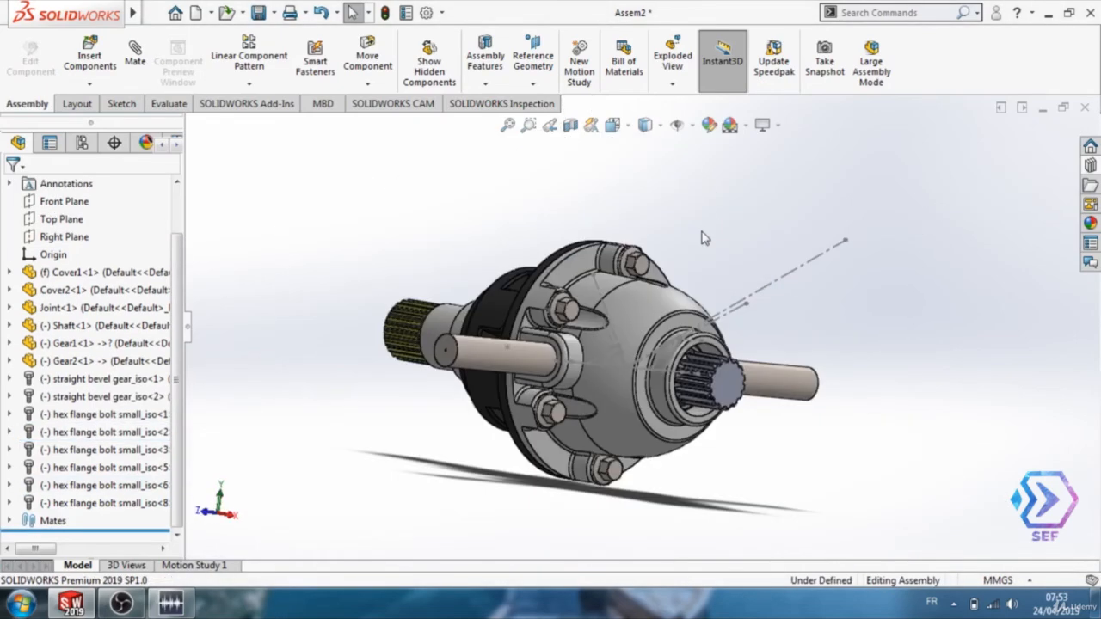